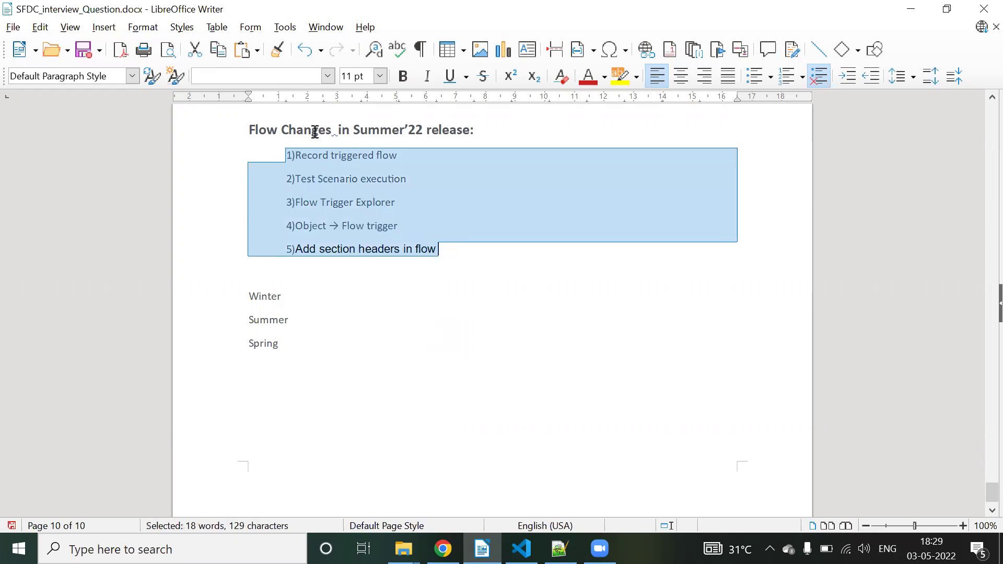
# In Writer, select and deselect the flow-change list and the Winter, Summer and Spring lines.
pyautogui.click(283, 267)
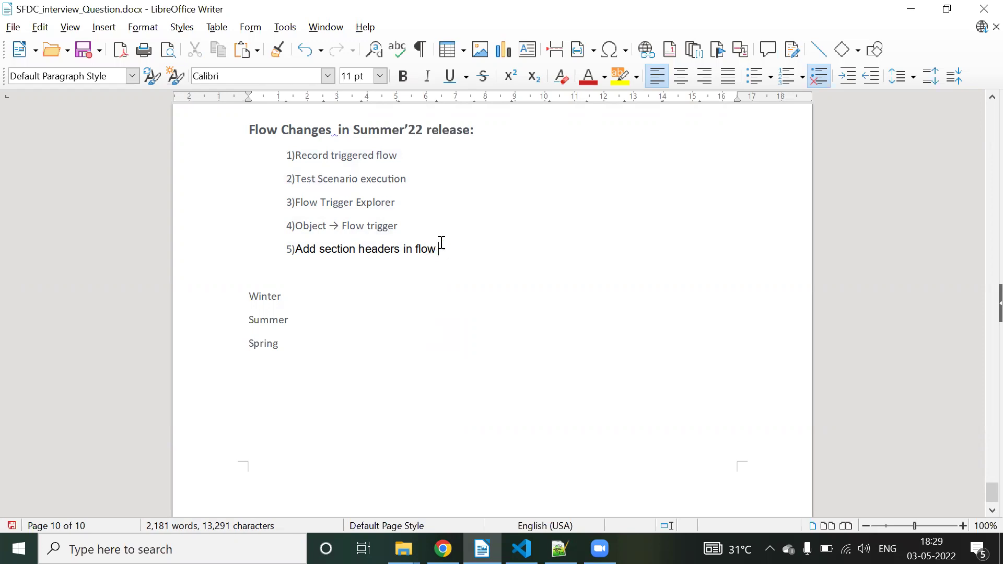
pyautogui.moveTo(442, 243); pyautogui.dragTo(261, 139)
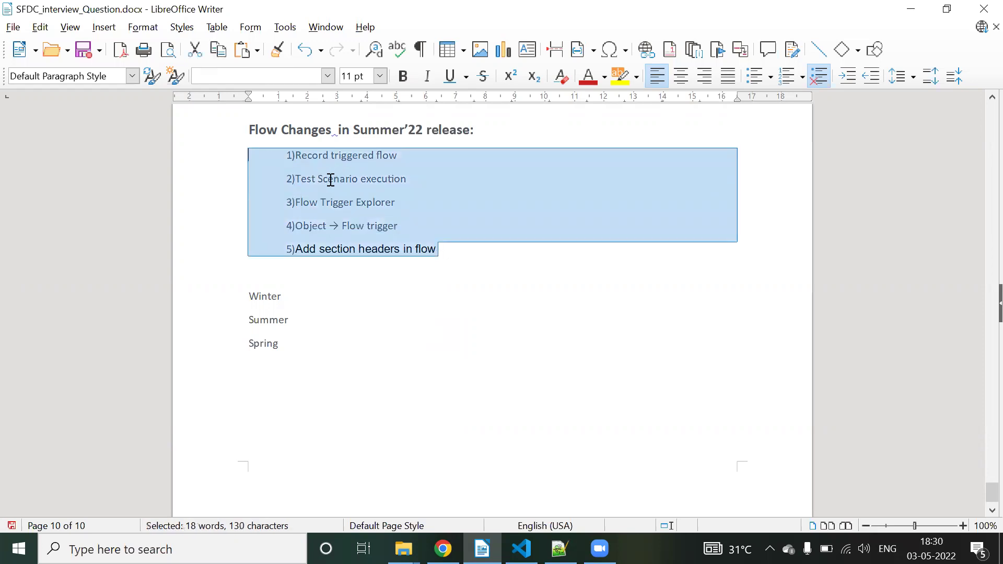
pyautogui.click(303, 276)
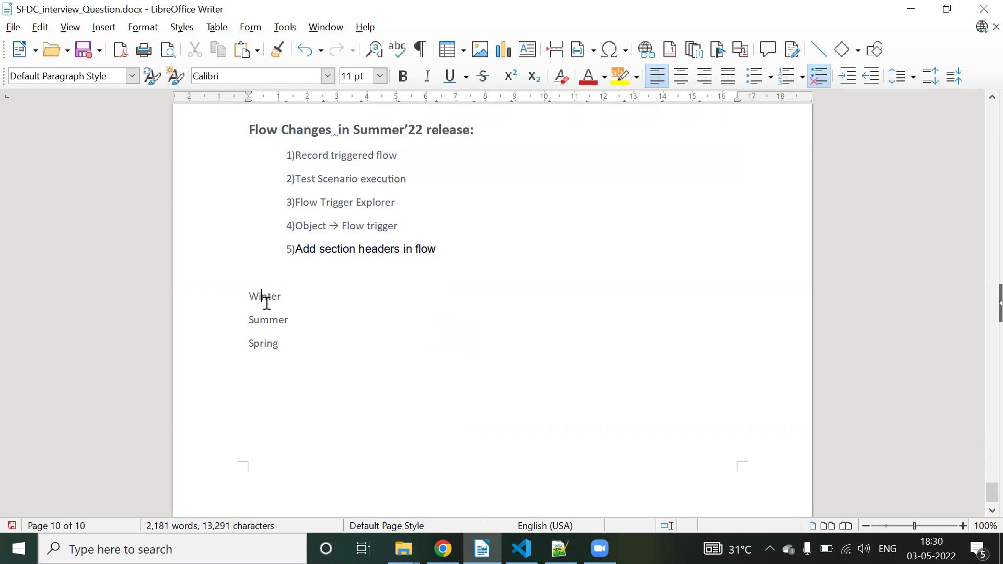
pyautogui.moveTo(292, 358); pyautogui.dragTo(235, 293)
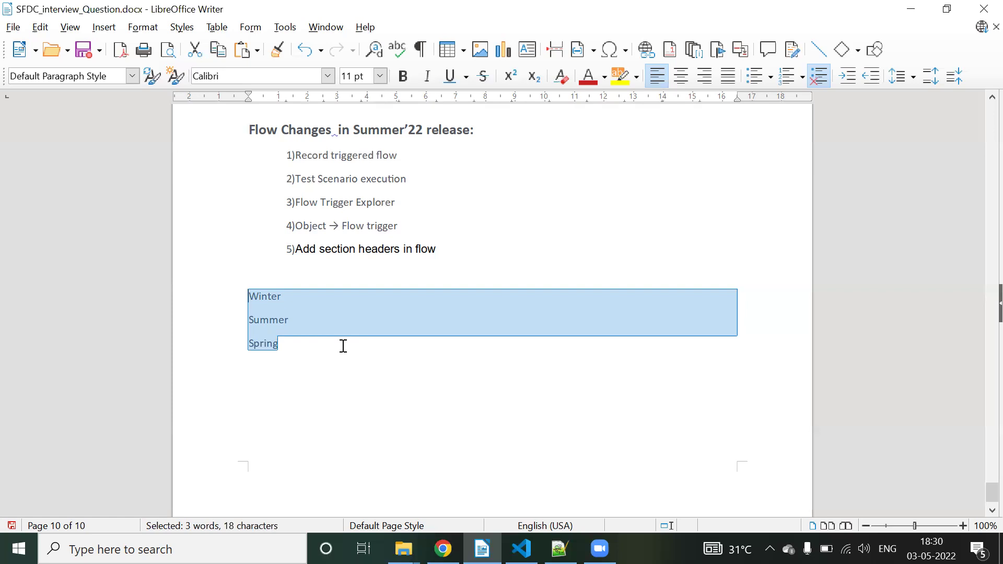
pyautogui.click(343, 346)
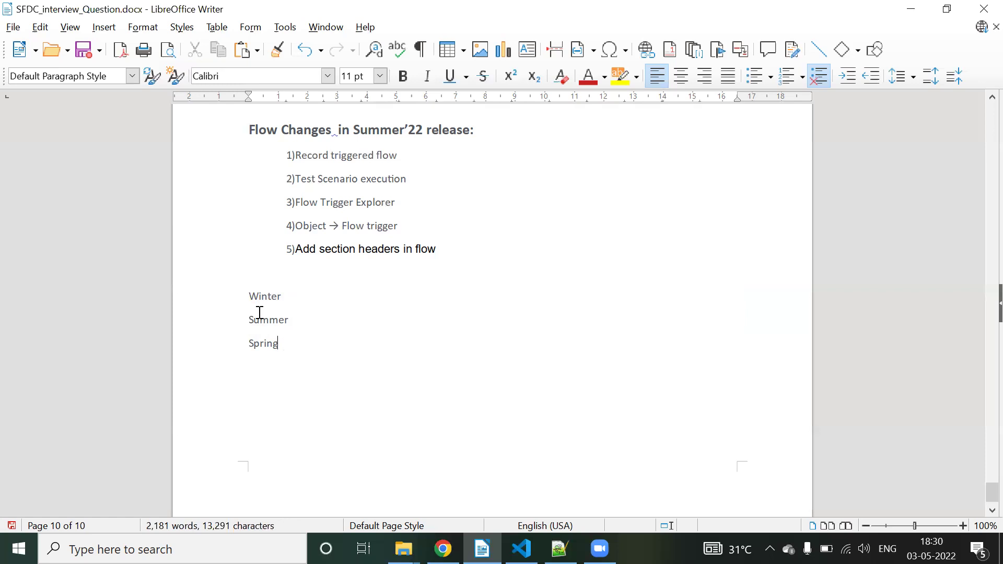
pyautogui.keyDown('shift'); pyautogui.click(248, 297); pyautogui.keyUp('shift')
pyautogui.click(328, 349)
pyautogui.moveTo(298, 348); pyautogui.dragTo(244, 293)
pyautogui.click(358, 360)
# Review the filled-in Salesforce signup form, including the Job title field, then go to the Gmail verification email.
pyautogui.click(443, 549)
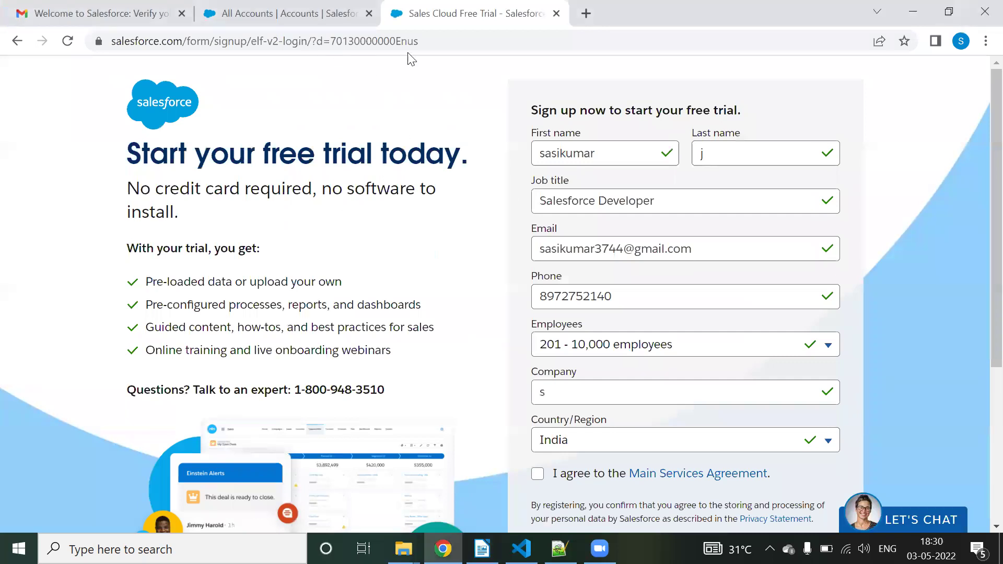
pyautogui.click(449, 42)
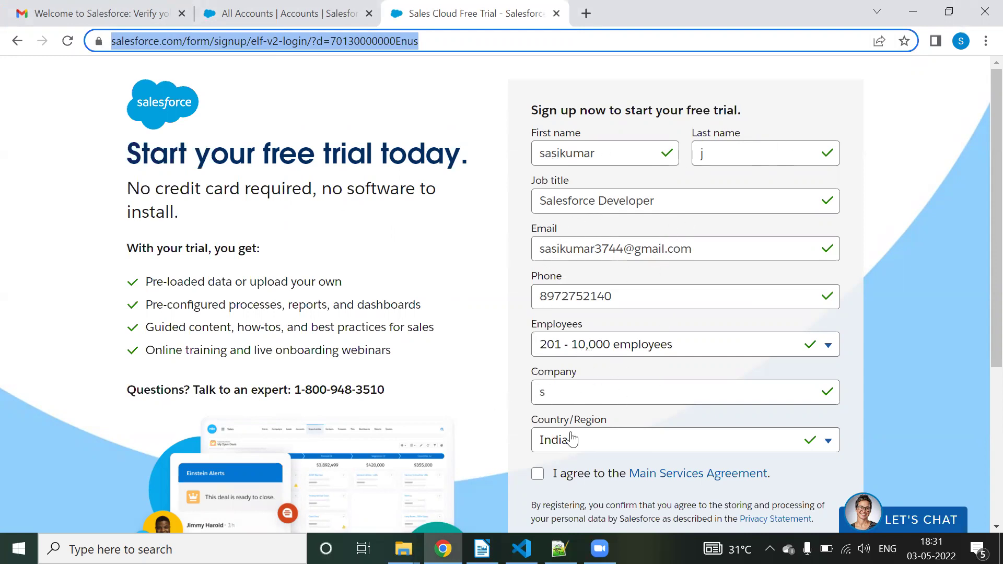
pyautogui.scroll(-2, 579, 444)
pyautogui.scroll(2, 569, 394)
pyautogui.click(564, 201)
pyautogui.click(647, 201)
pyautogui.scroll(-3, 513, 217)
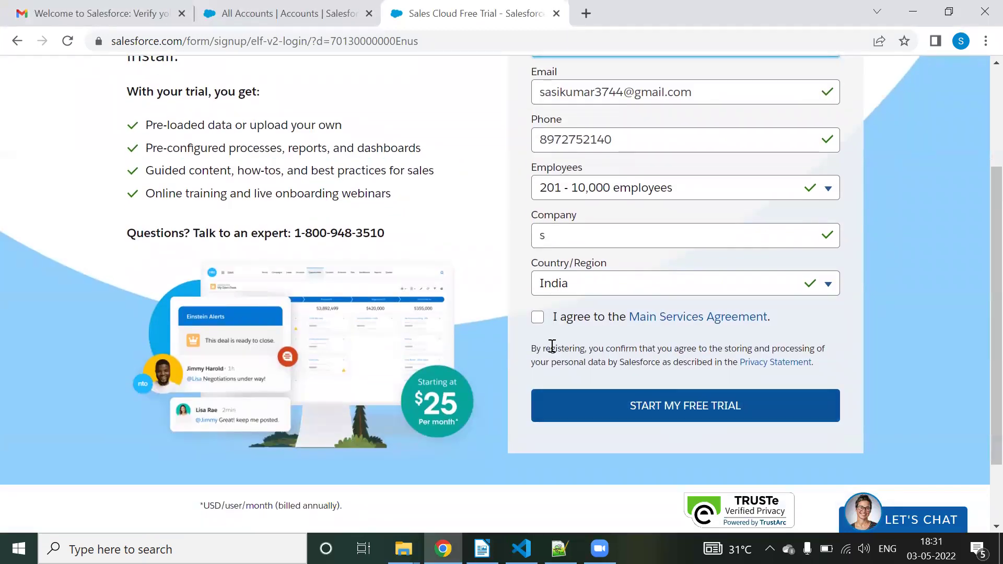
pyautogui.click(132, 8)
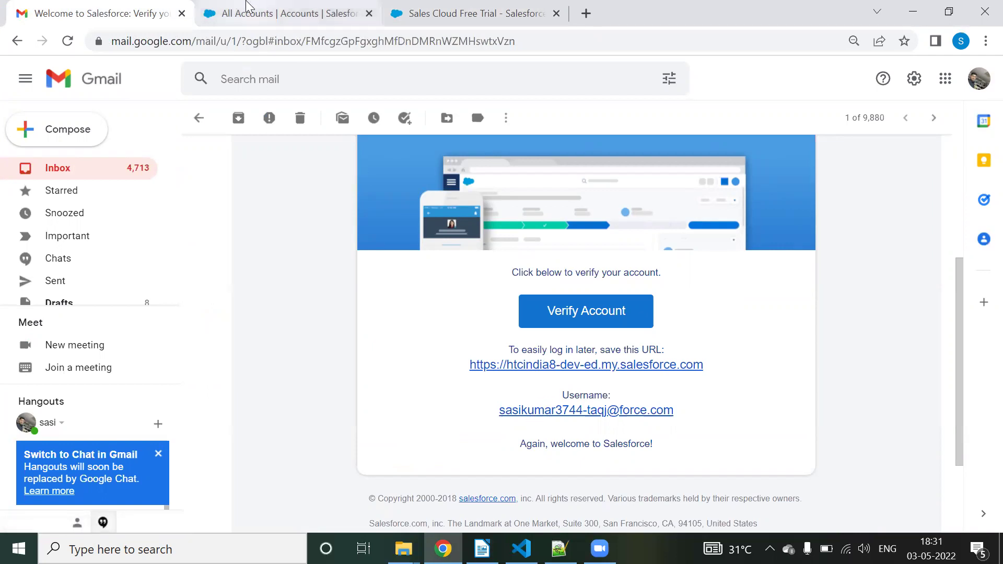
# Switch to the 'All Accounts | Salesforce' browser tab.
pyautogui.click(246, 6)
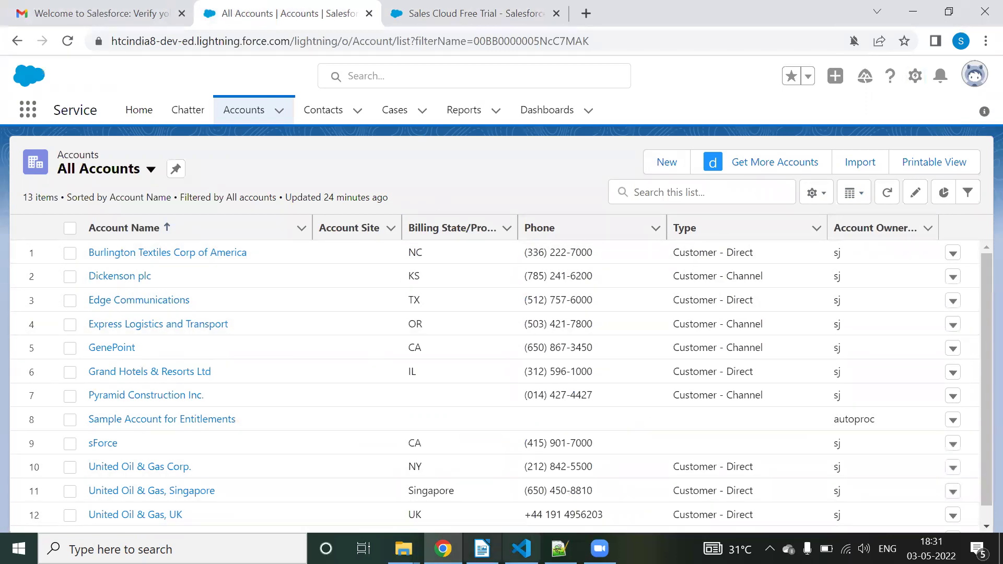
# Check the Writer notes, minimize Writer, and open Salesforce Setup from the gear menu.
pyautogui.click(482, 548)
pyautogui.keyDown('shift'); pyautogui.click(477, 246); pyautogui.keyUp('shift')
pyautogui.click(478, 253)
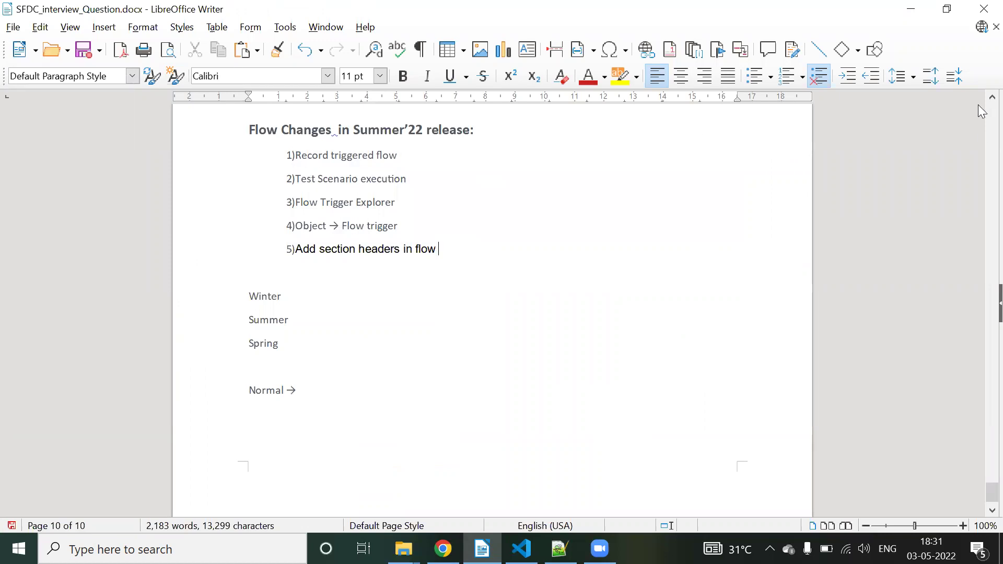
pyautogui.click(911, 9)
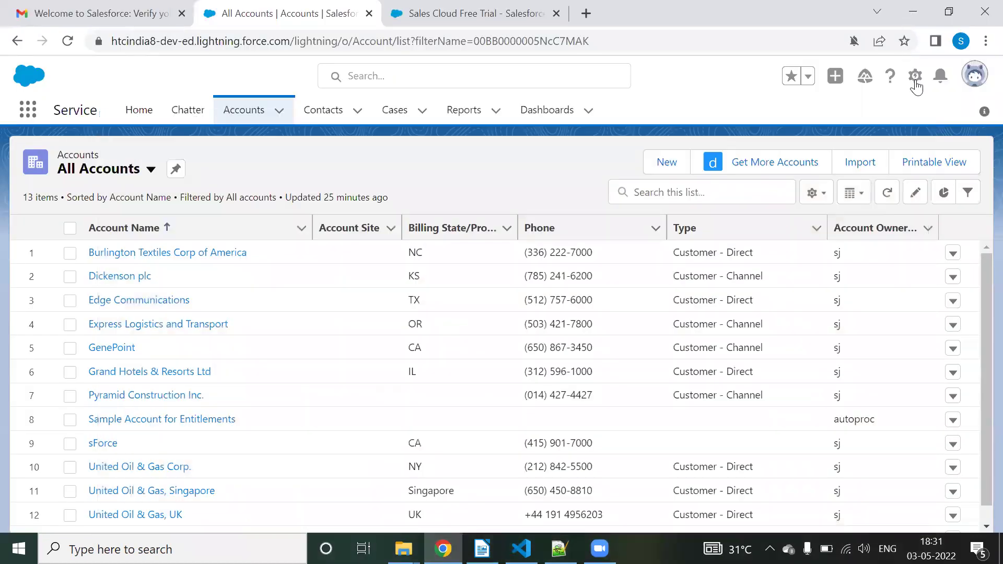
pyautogui.click(915, 75)
pyautogui.click(847, 128)
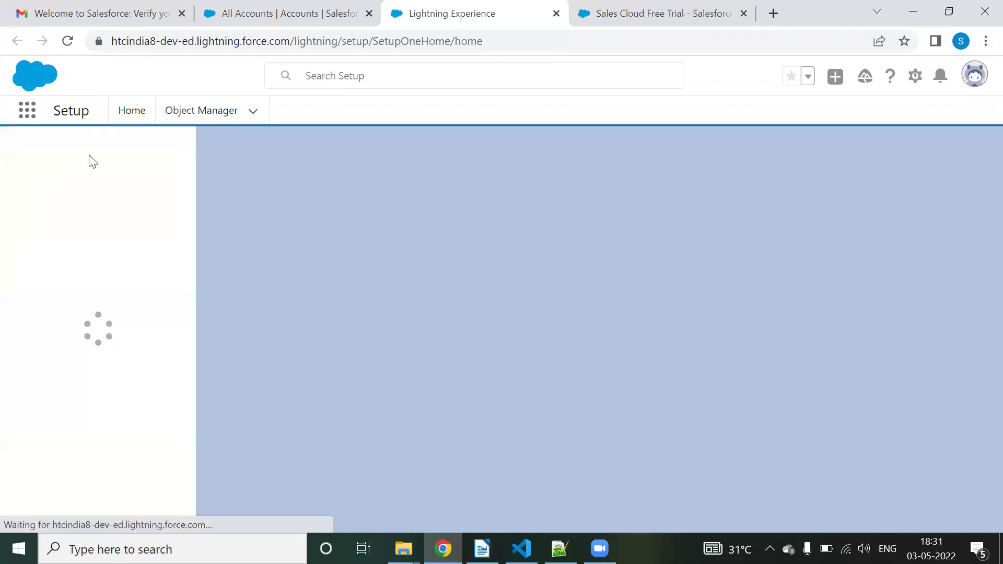
# Search Quick Find for 'flow', open the Flows page, and start a New Flow.
pyautogui.click(101, 144)
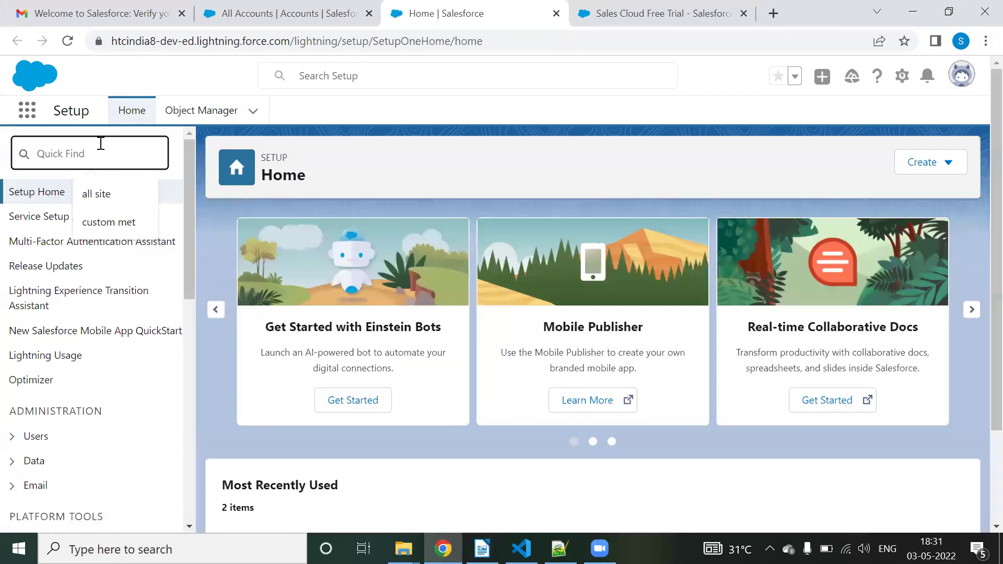
pyautogui.write('flow')
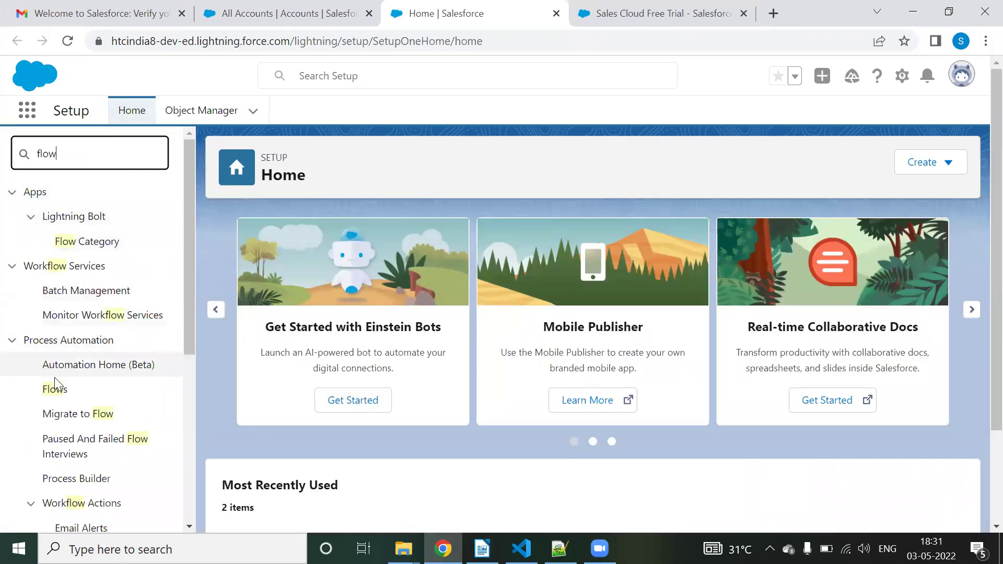
pyautogui.click(54, 389)
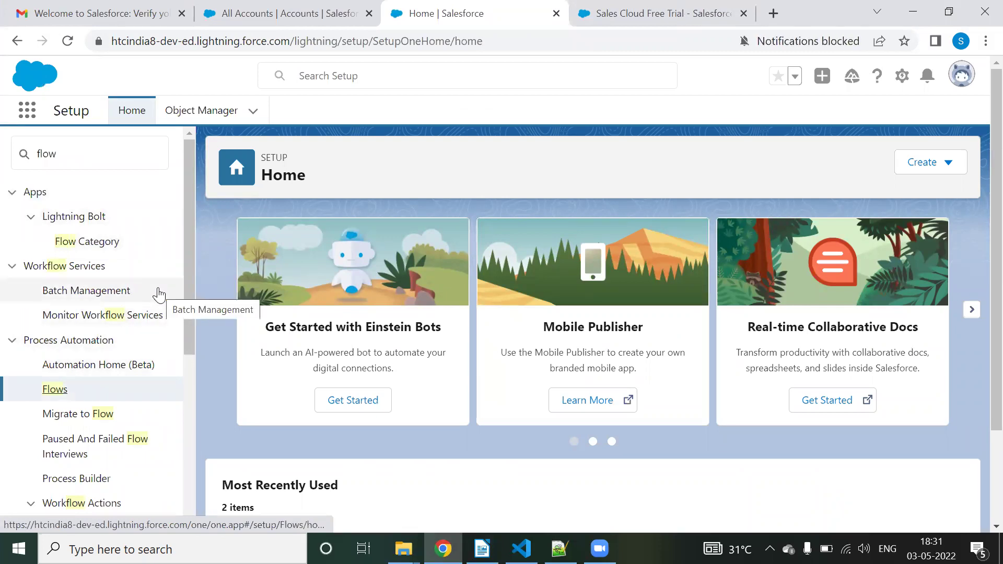
pyautogui.click(54, 390)
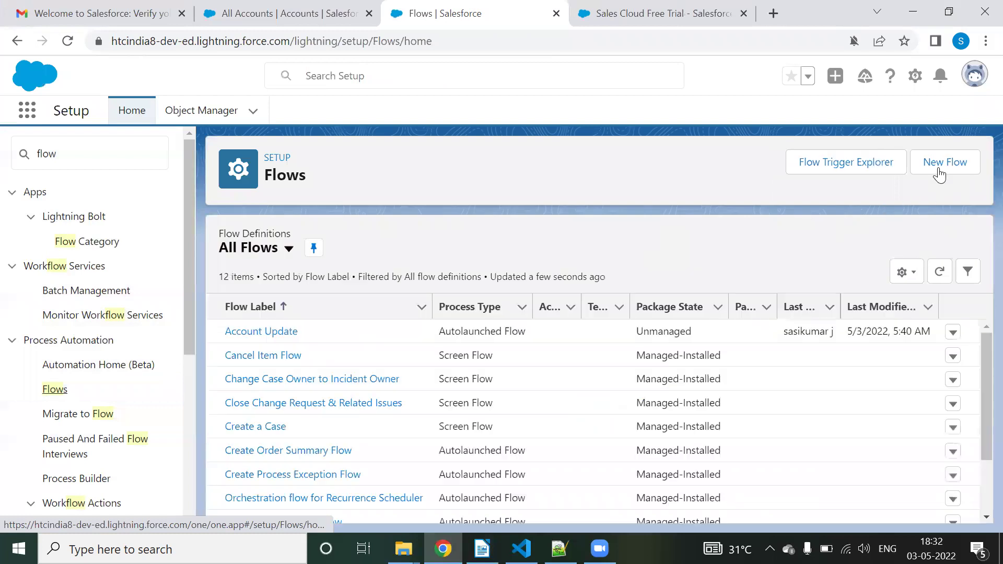
pyautogui.click(932, 161)
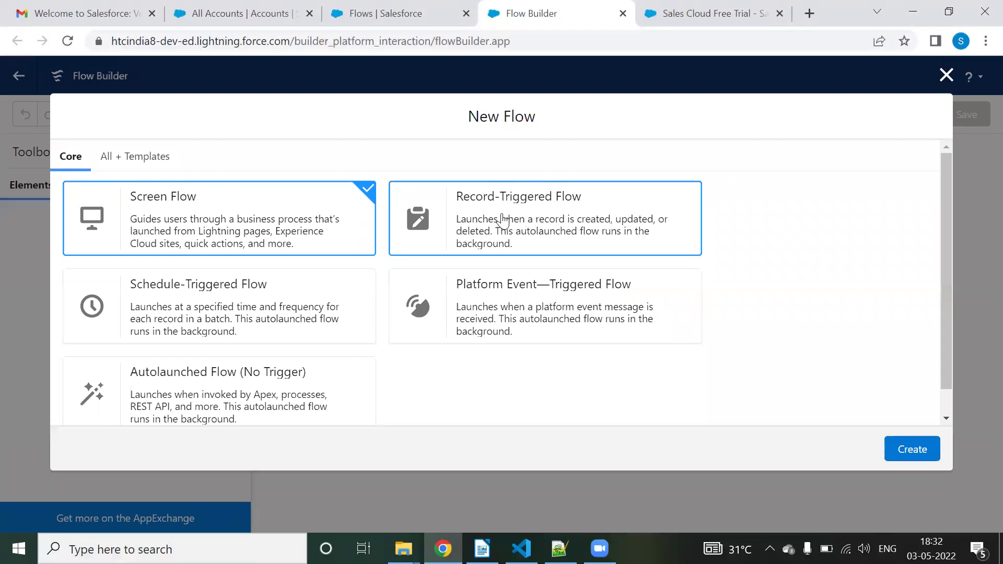
# Create a Record-Triggered Flow with Account as the triggering object.
pyautogui.click(491, 220)
pyautogui.click(925, 449)
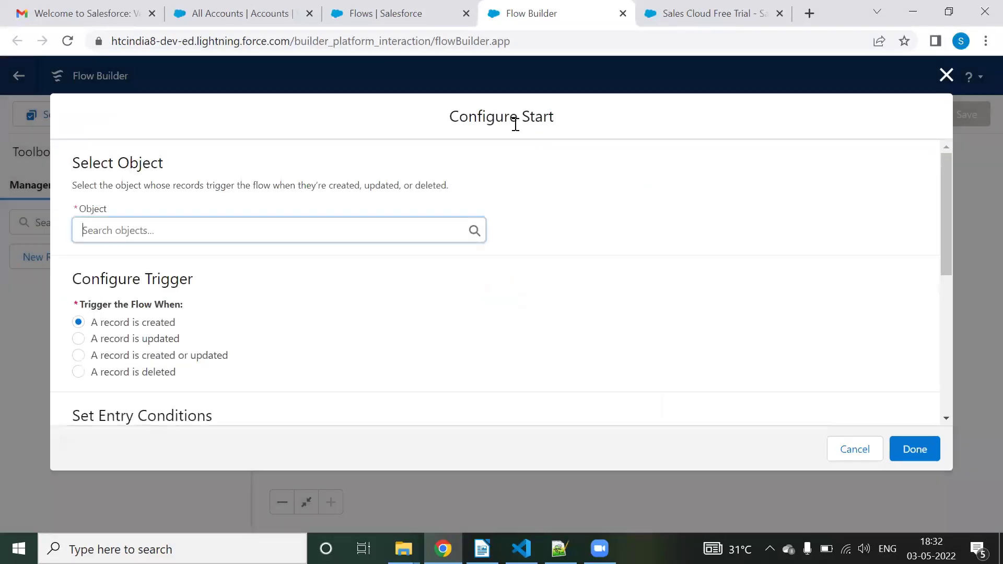
pyautogui.scroll(-3, 273, 251)
pyautogui.scroll(3, 274, 259)
pyautogui.click(151, 231)
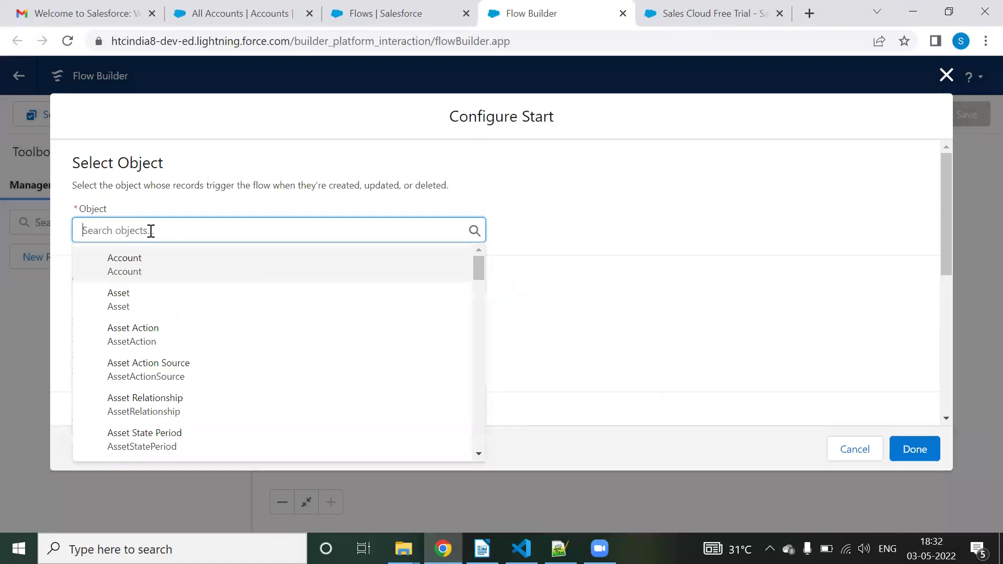
pyautogui.click(139, 262)
pyautogui.scroll(-3, 255, 252)
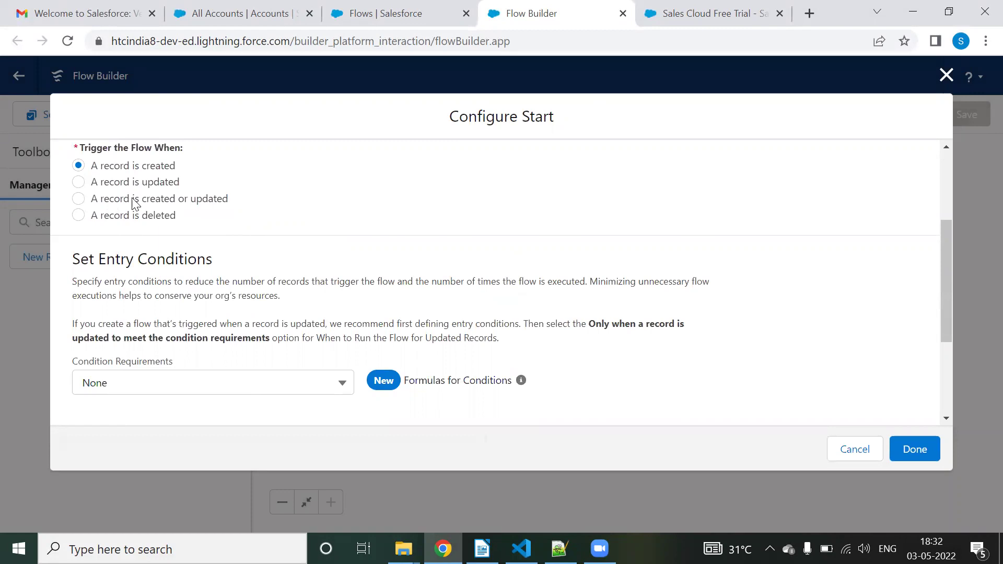
pyautogui.scroll(-2, 300, 230)
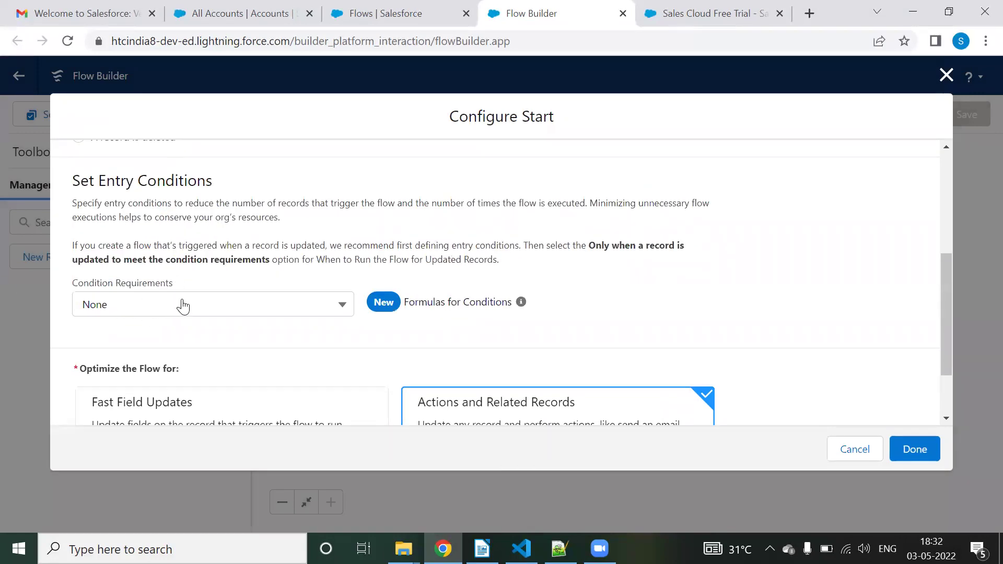
# Set the entry Condition Requirements to 'Formula Evaluates to True (New)'.
pyautogui.scroll(-1, 240, 282)
pyautogui.click(257, 233)
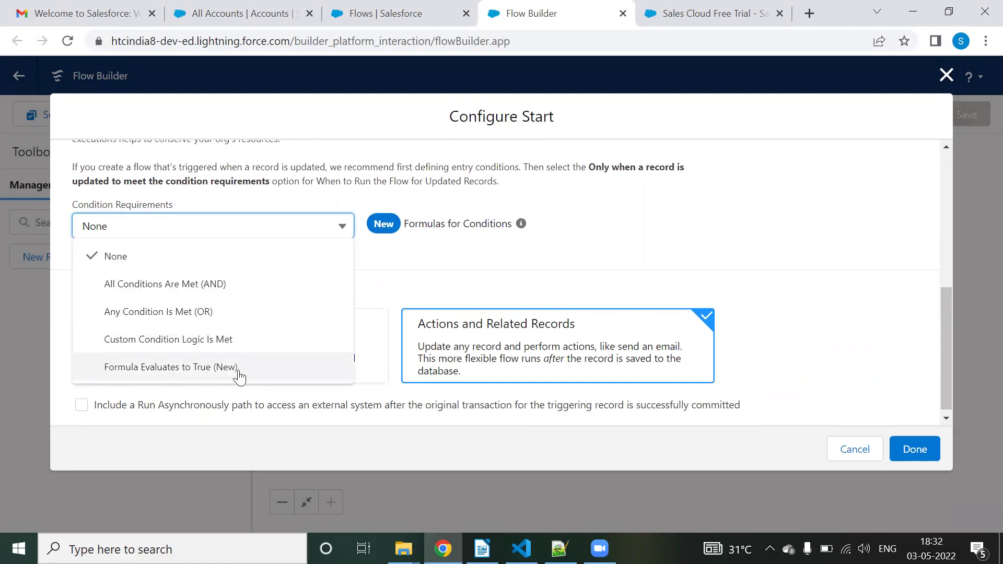
pyautogui.click(243, 368)
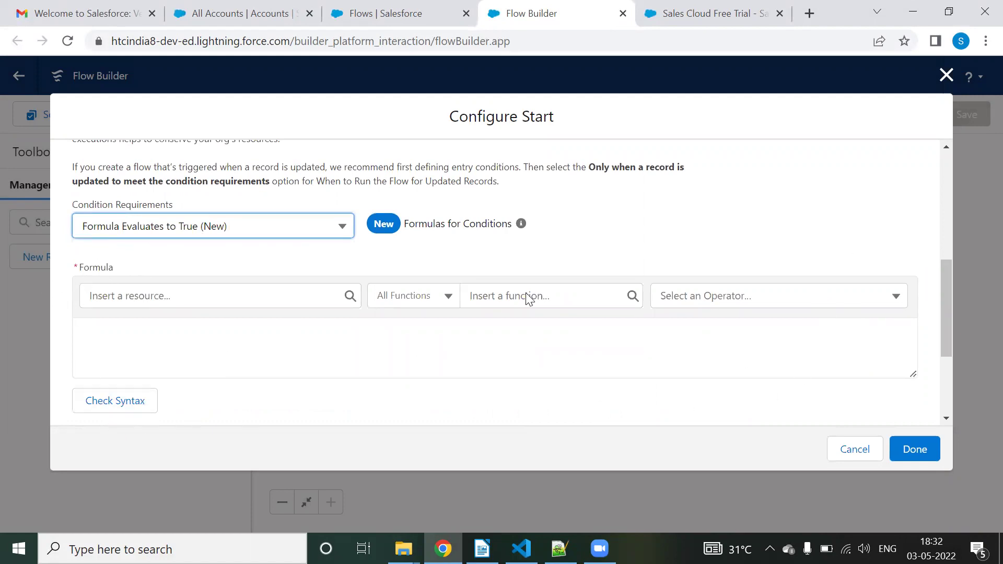
pyautogui.scroll(5, 374, 345)
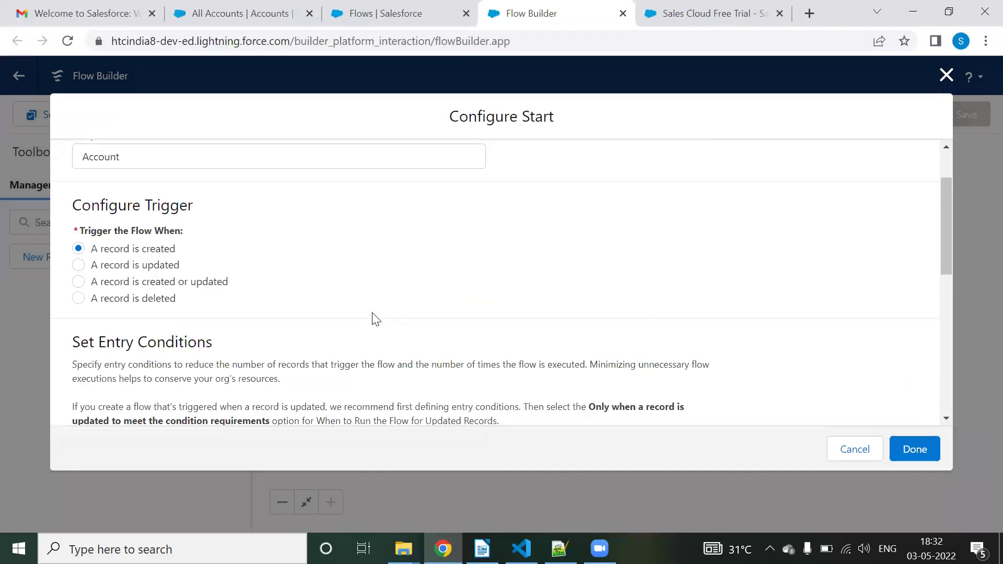
pyautogui.scroll(2, 143, 221)
pyautogui.scroll(-3, 235, 304)
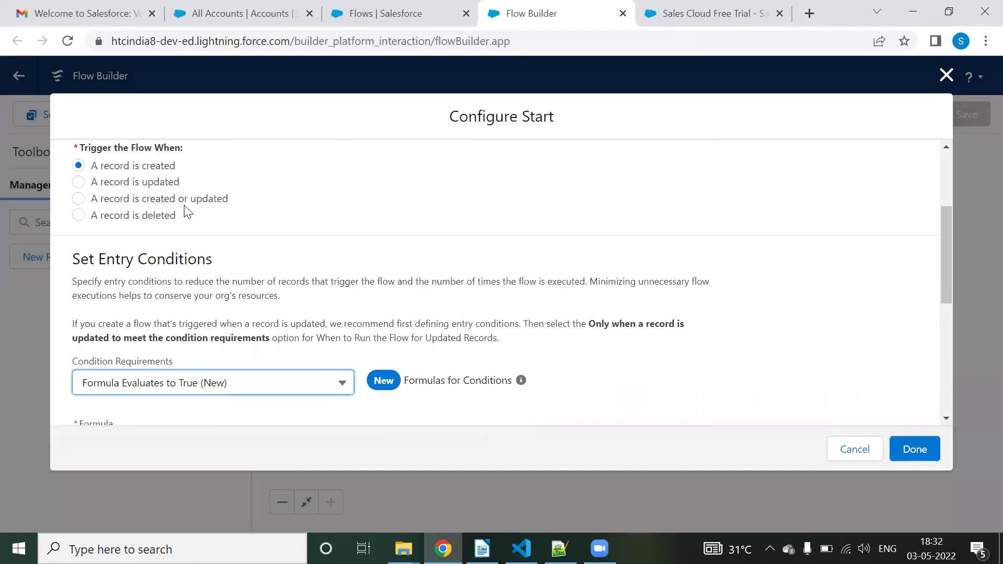
pyautogui.scroll(2, 148, 249)
pyautogui.scroll(-5, 177, 266)
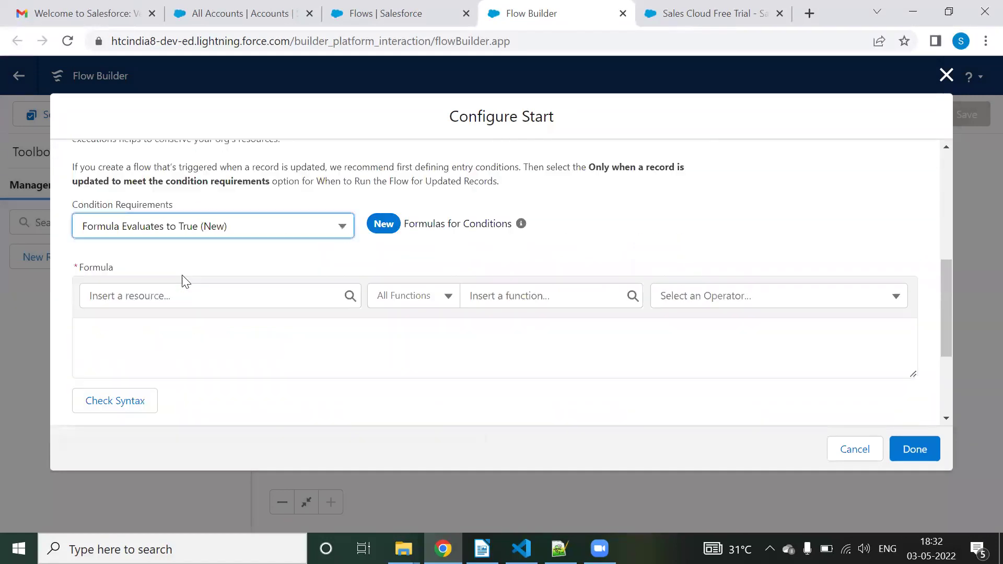
pyautogui.click(164, 230)
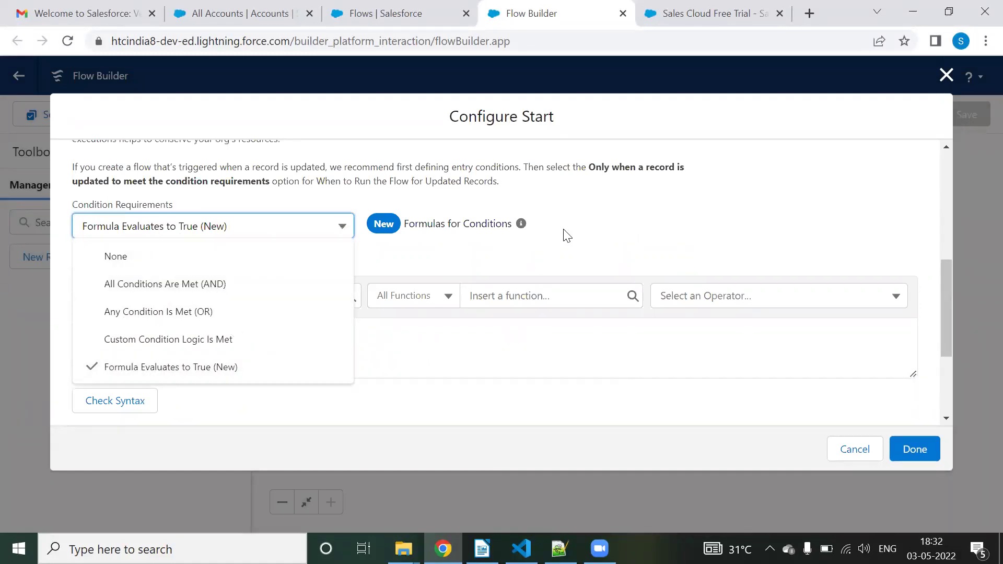
pyautogui.click(520, 265)
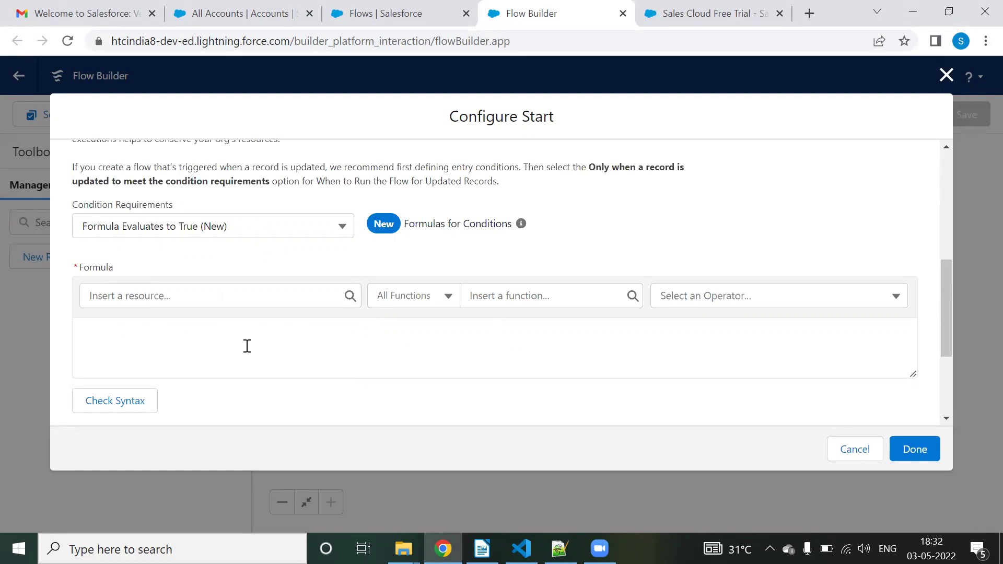
# Insert the $Record Rating field into the entry formula, then delete it.
pyautogui.click(265, 297)
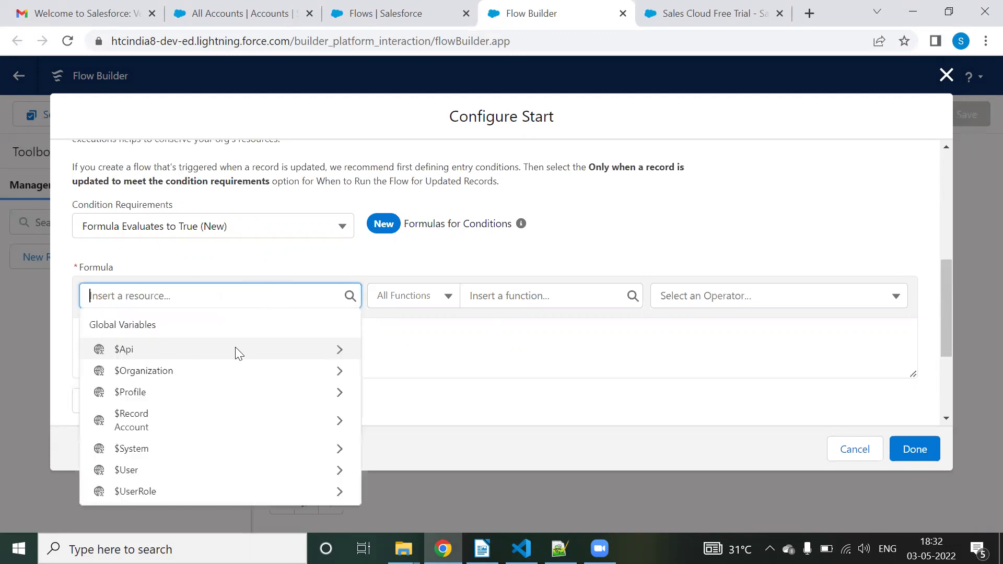
pyautogui.click(176, 420)
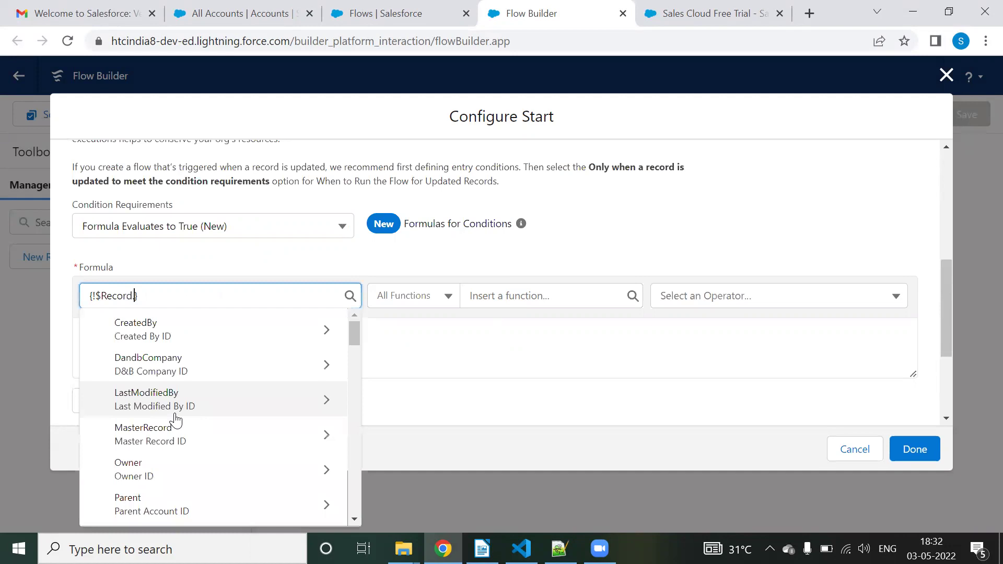
pyautogui.scroll(-2, 193, 416)
pyautogui.scroll(-4, 196, 416)
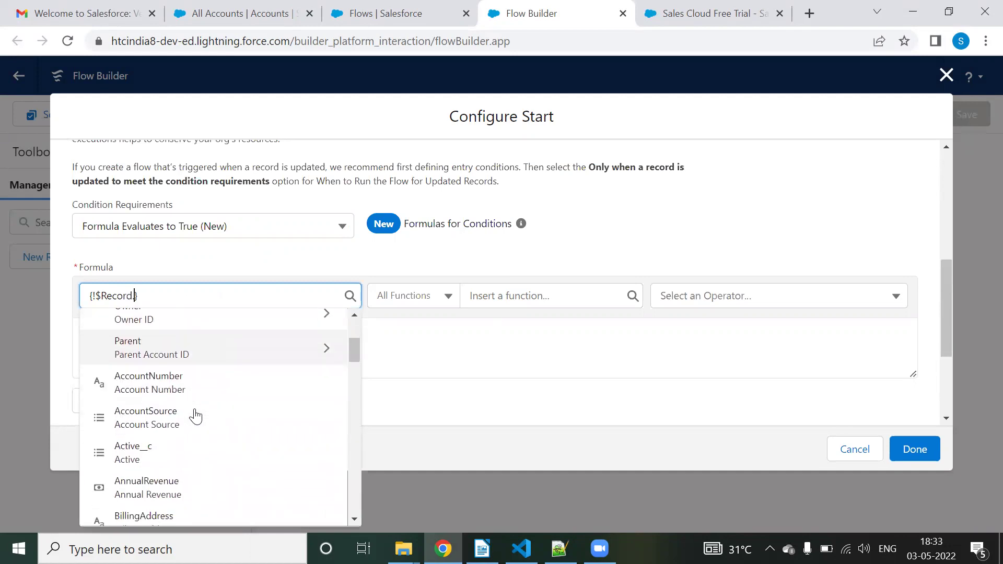
pyautogui.scroll(-9, 196, 416)
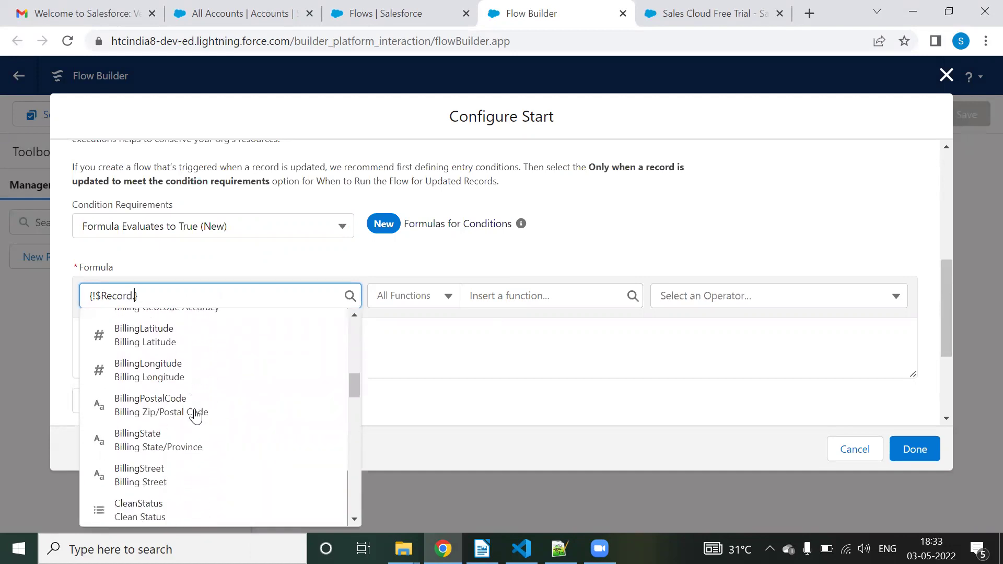
pyautogui.scroll(-6, 196, 417)
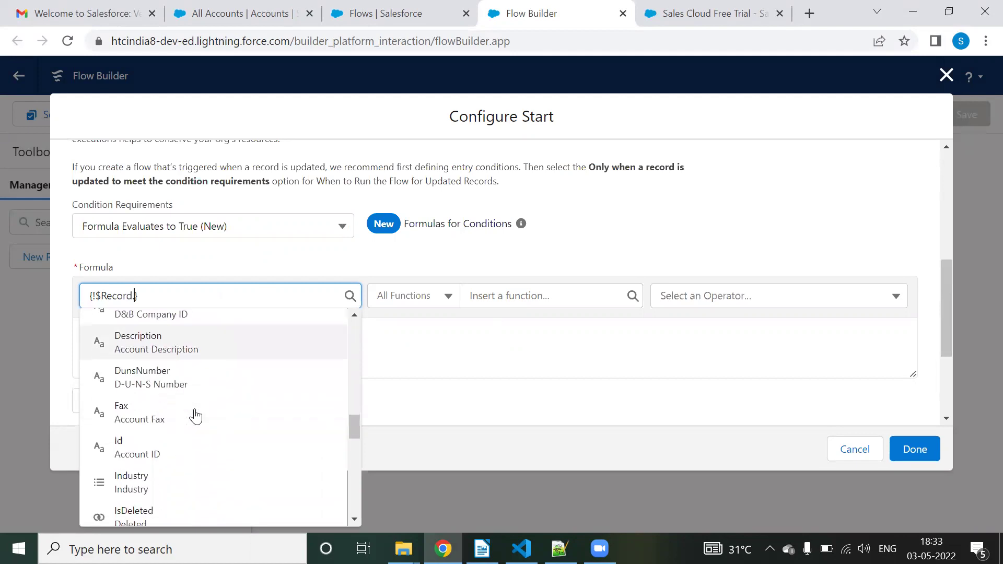
pyautogui.scroll(-6, 195, 416)
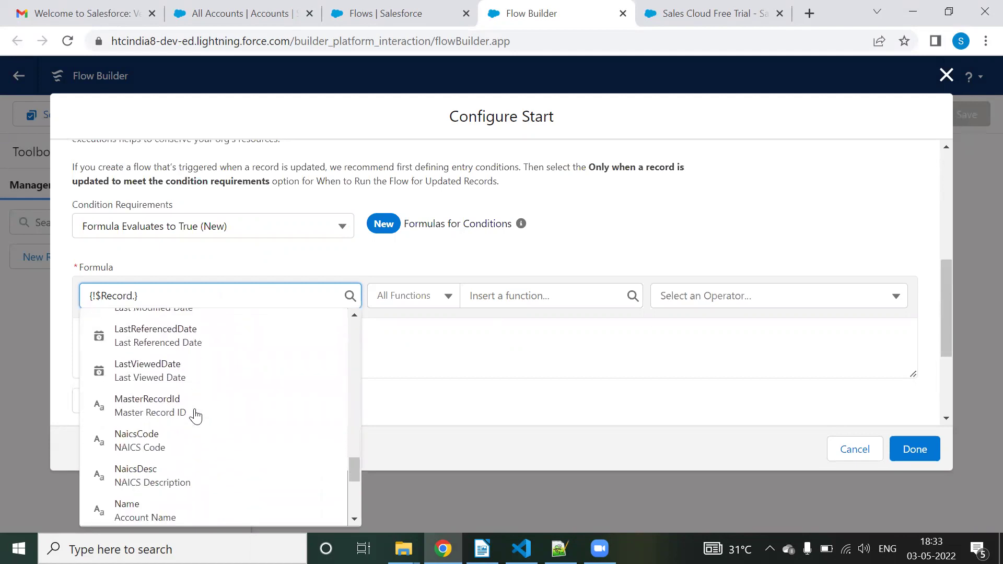
pyautogui.scroll(-6, 196, 417)
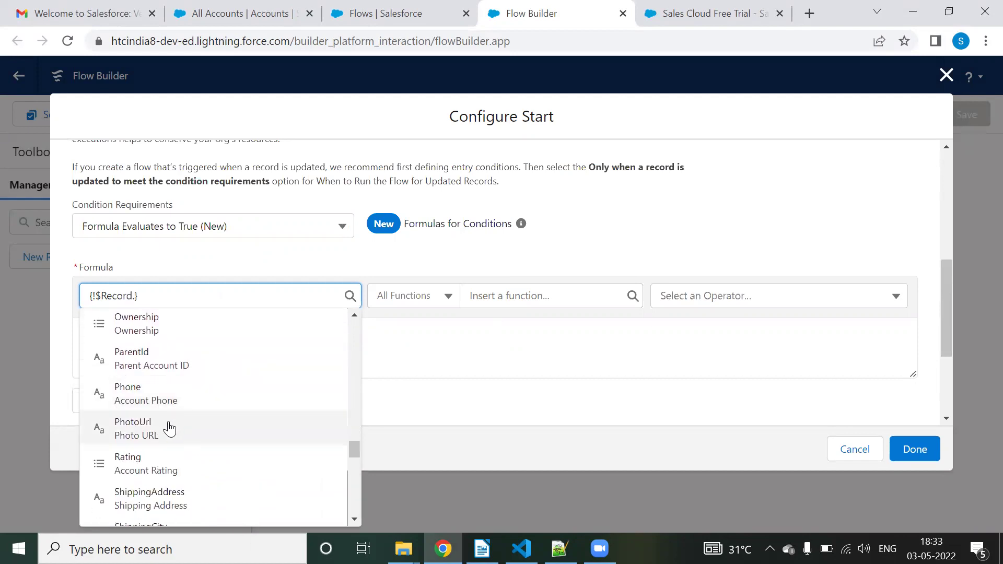
pyautogui.click(166, 461)
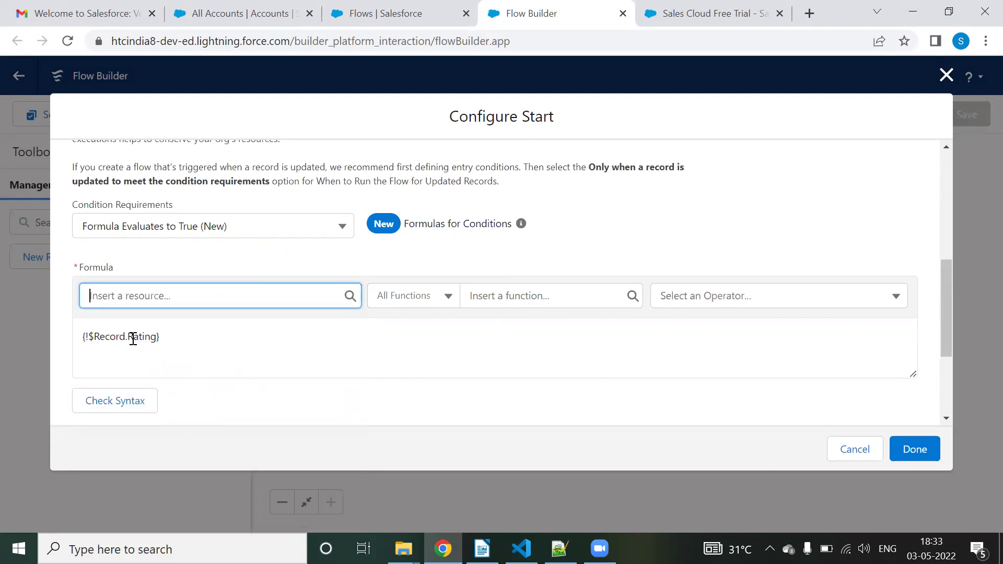
pyautogui.click(169, 338)
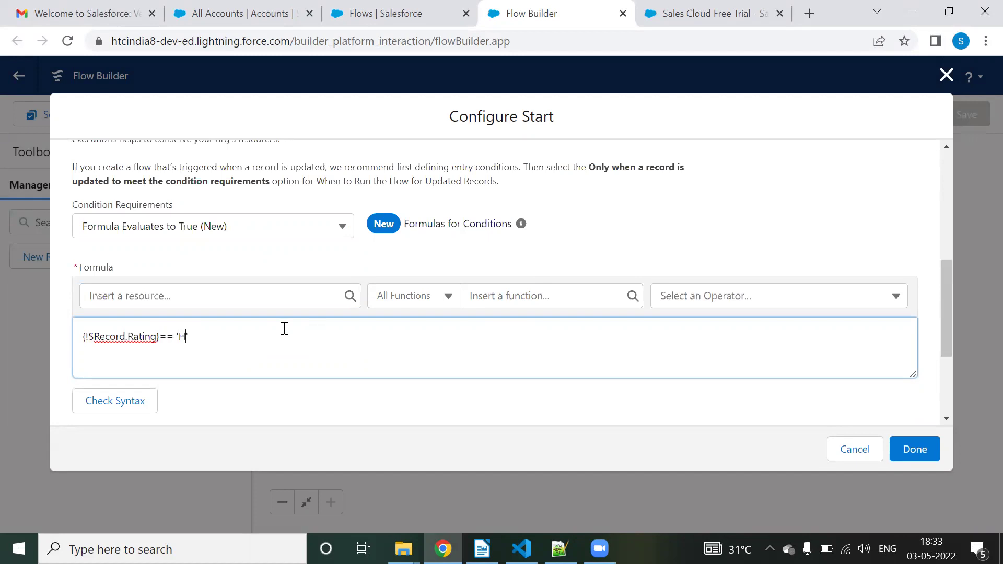
pyautogui.moveTo(287, 331); pyautogui.dragTo(63, 334)
pyautogui.press('BackSpace')
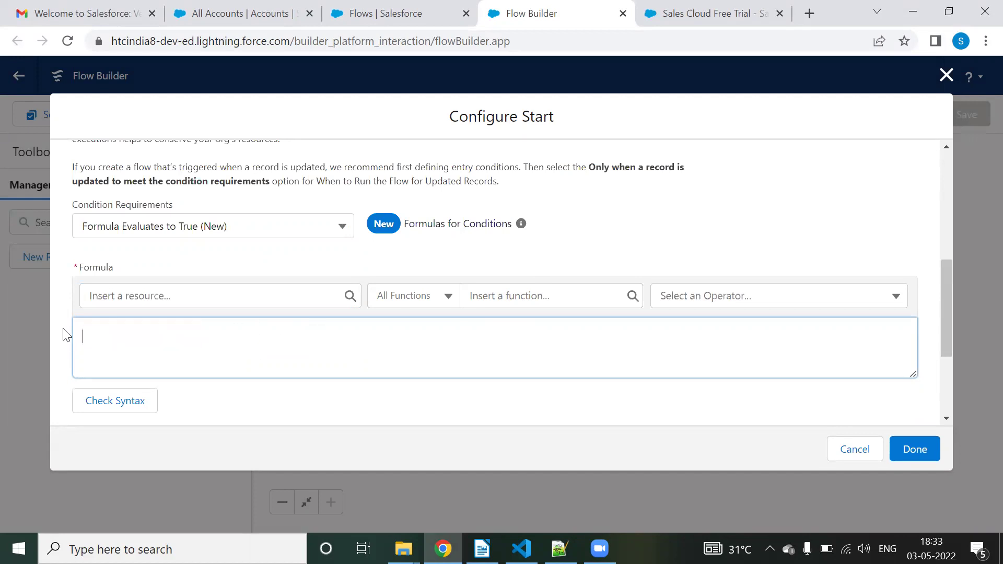
# Insert the $Record Active__c field into the formula, then delete it.
pyautogui.click(156, 295)
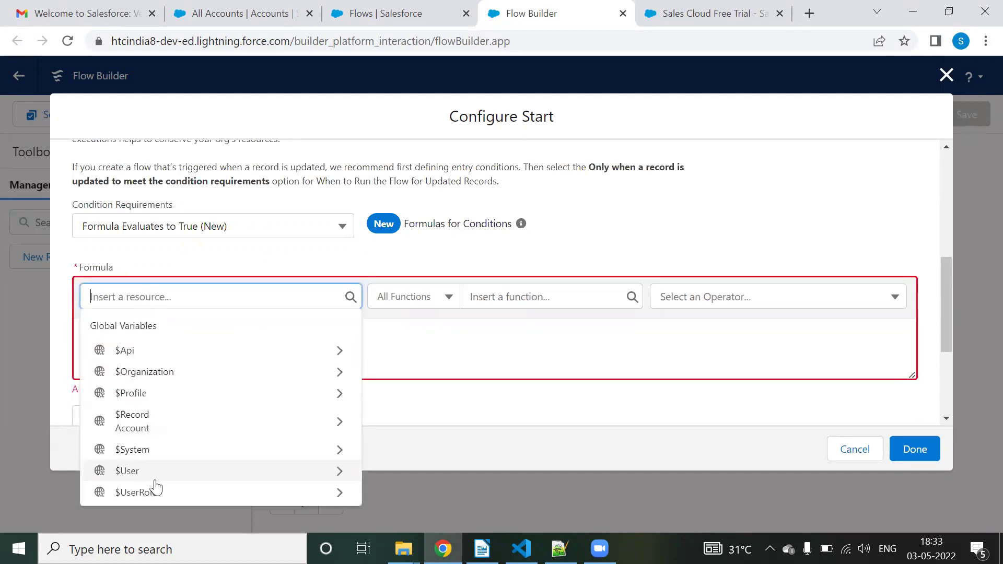
pyautogui.click(157, 420)
pyautogui.write('ac')
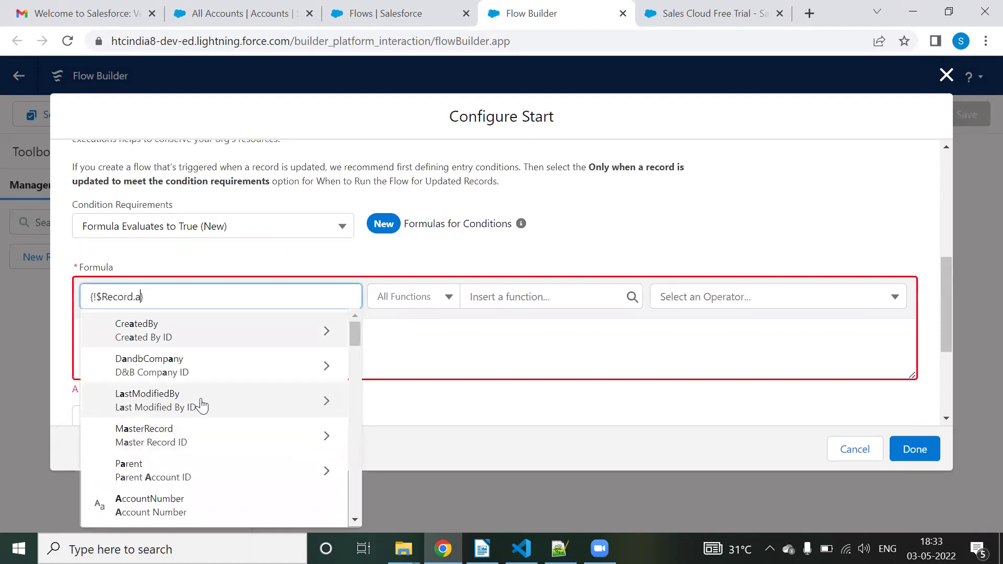
pyautogui.click(170, 426)
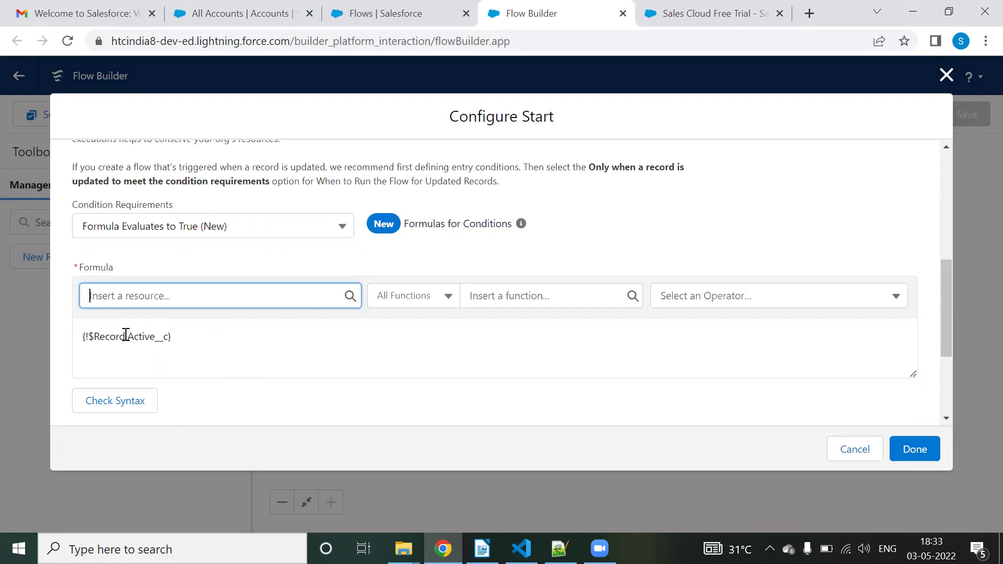
pyautogui.moveTo(204, 340); pyautogui.dragTo(60, 345)
pyautogui.press('BackSpace')
# Build the formula {!$Record.AnnualRevenue} >1000 and save the start settings.
pyautogui.click(141, 295)
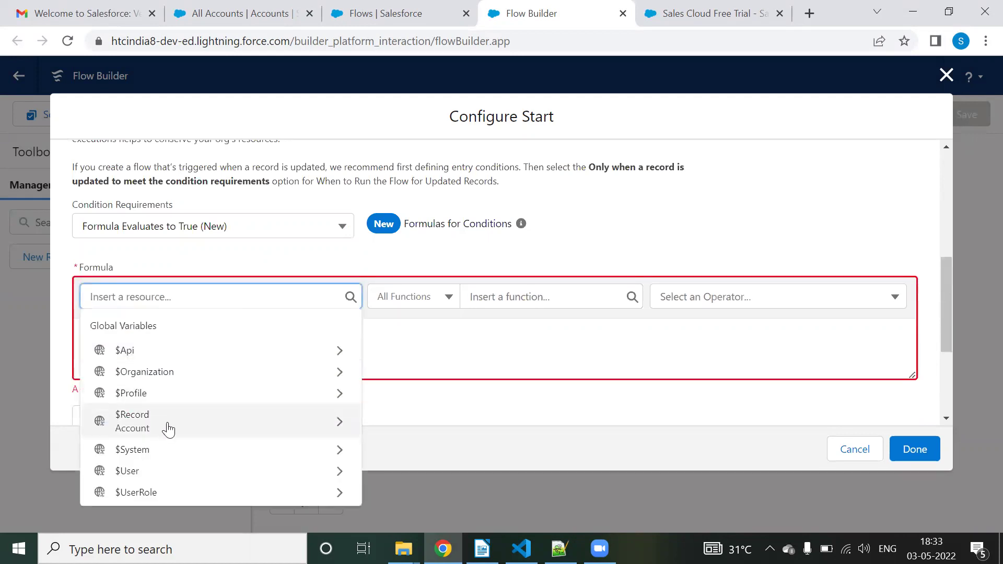
pyautogui.click(171, 426)
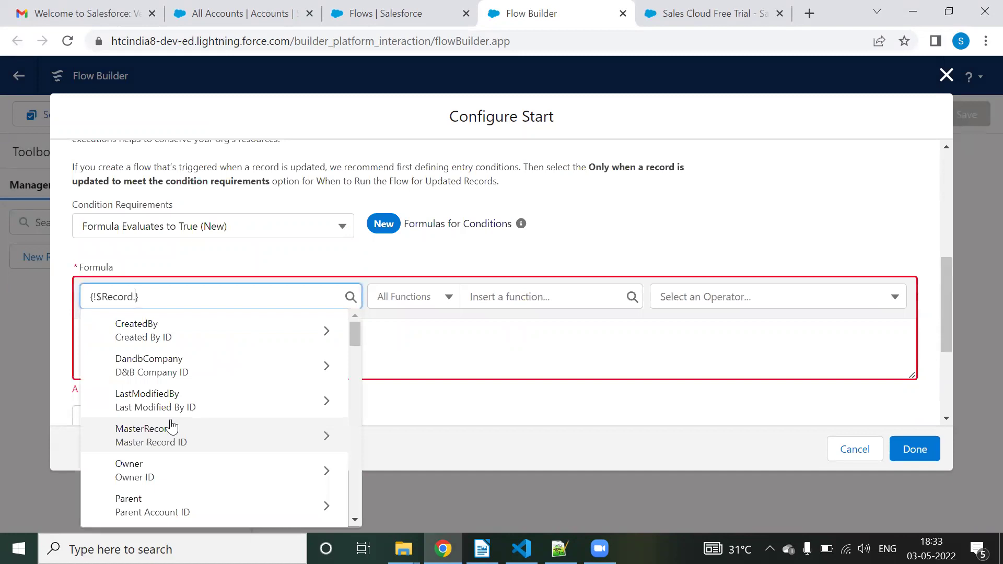
pyautogui.write('ann')
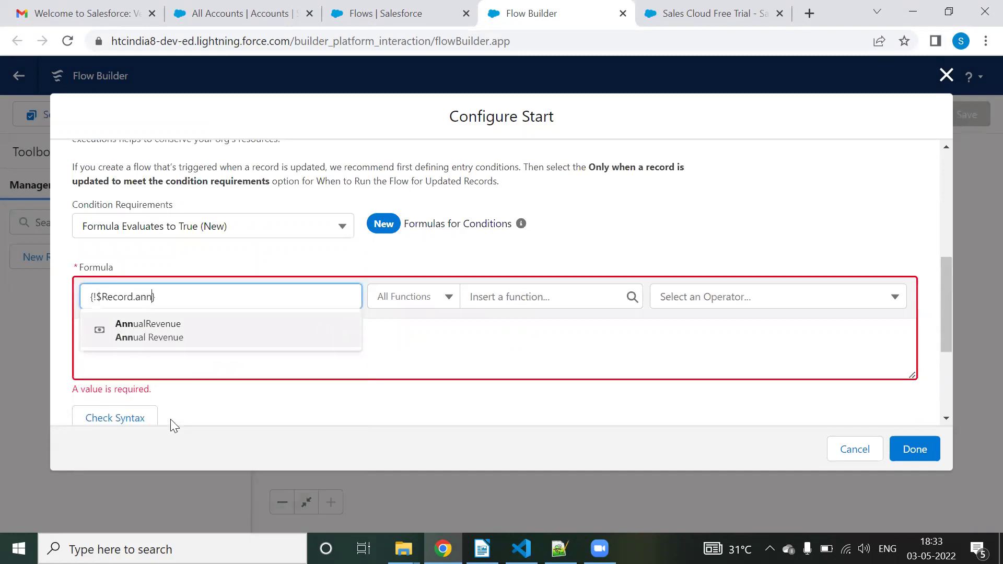
pyautogui.click(188, 333)
pyautogui.click(266, 341)
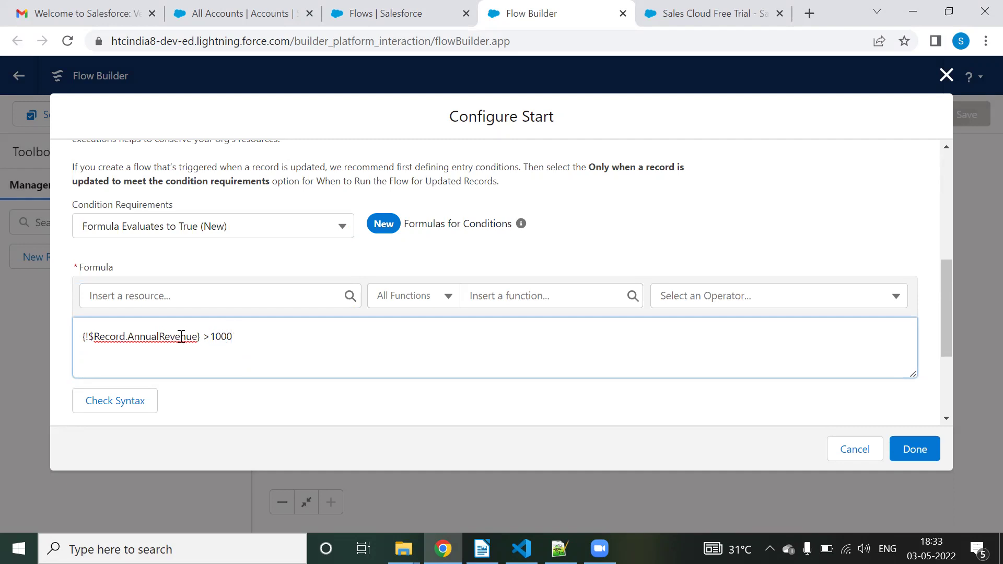
pyautogui.click(916, 450)
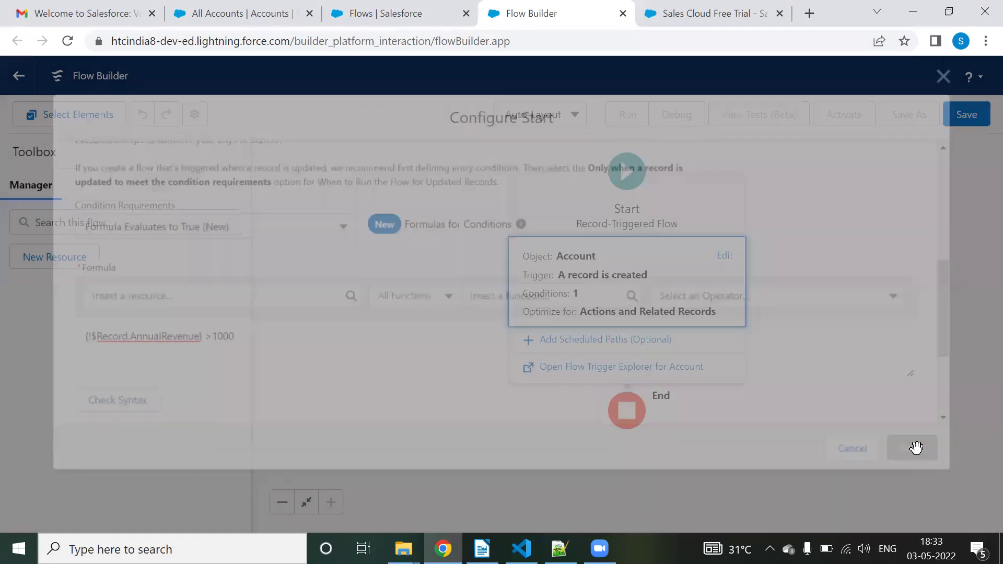
pyautogui.click(542, 121)
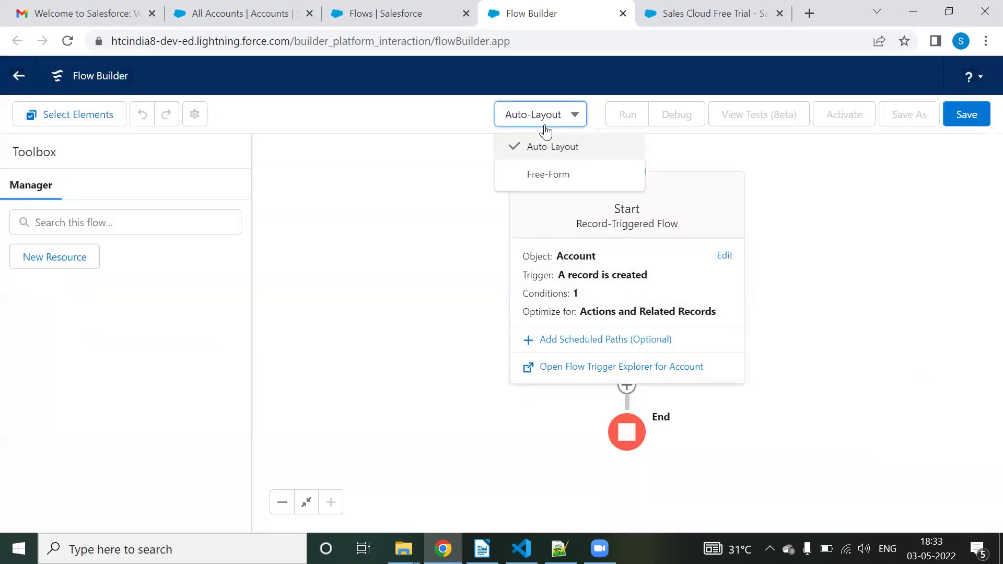
# Switch the canvas to Free-Form and confirm the AnnualRevenue formula's syntax is Valid.
pyautogui.click(533, 171)
pyautogui.doubleClick(653, 272)
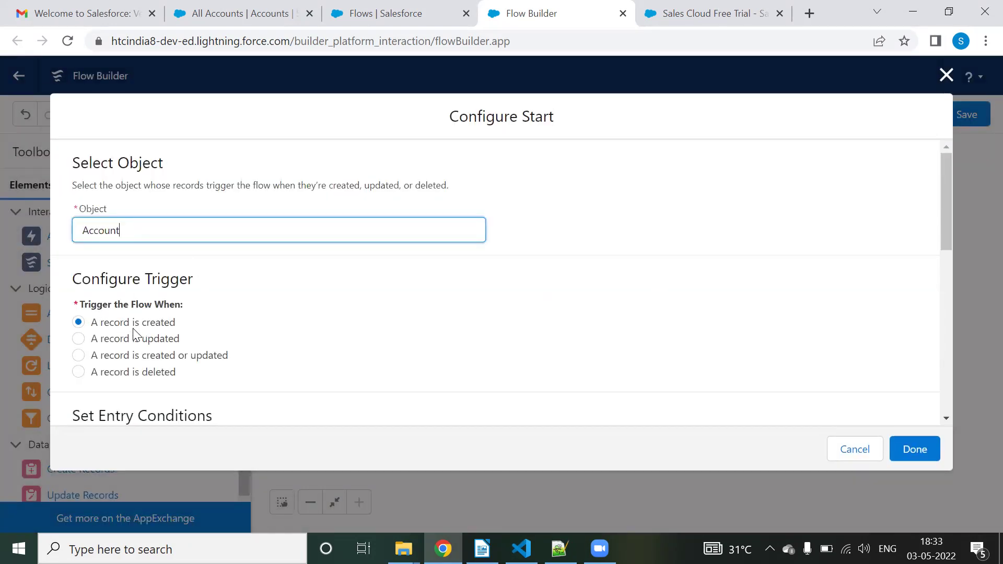
pyautogui.scroll(-2, 247, 328)
pyautogui.scroll(-3, 247, 328)
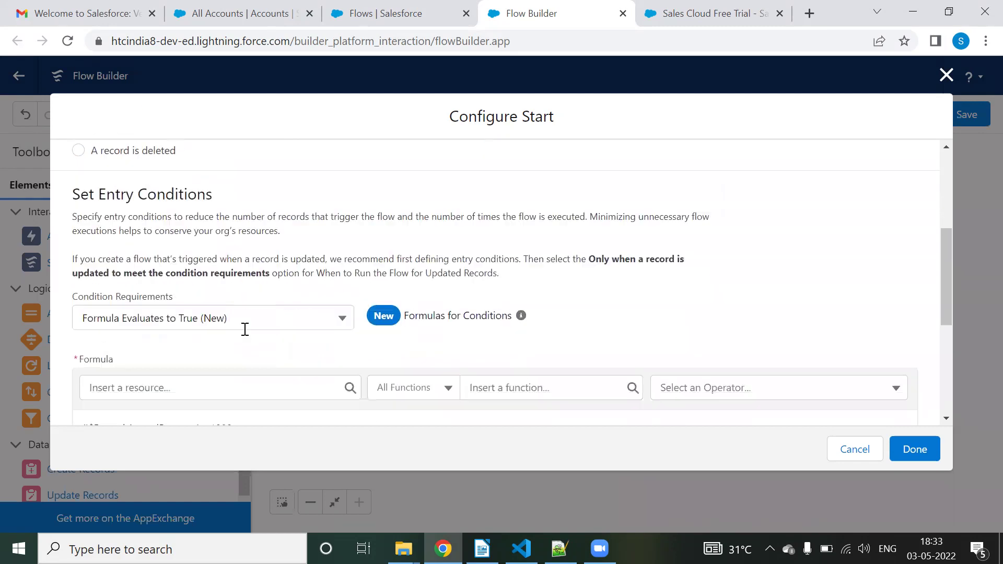
pyautogui.scroll(-2, 270, 333)
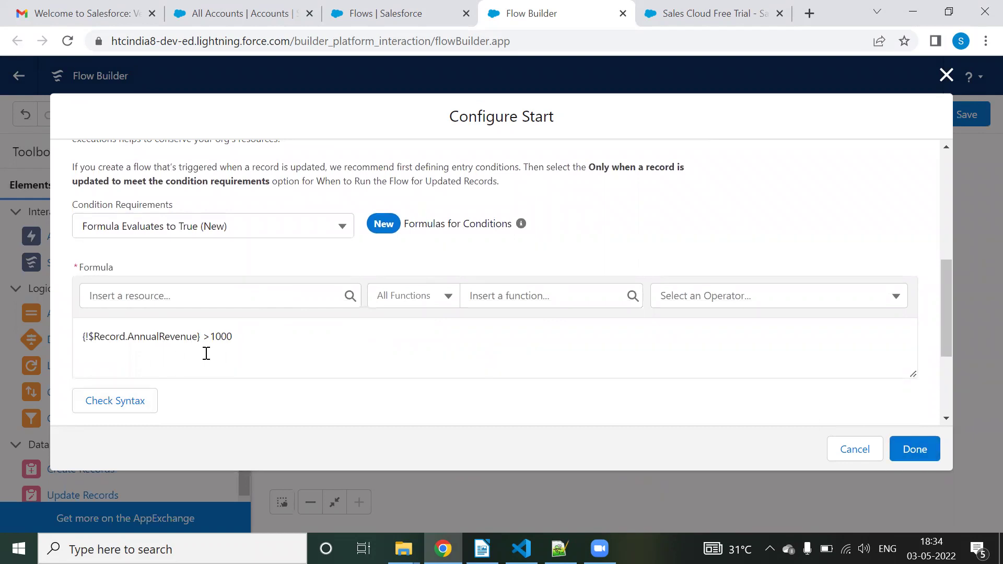
pyautogui.scroll(-2, 133, 360)
pyautogui.click(99, 327)
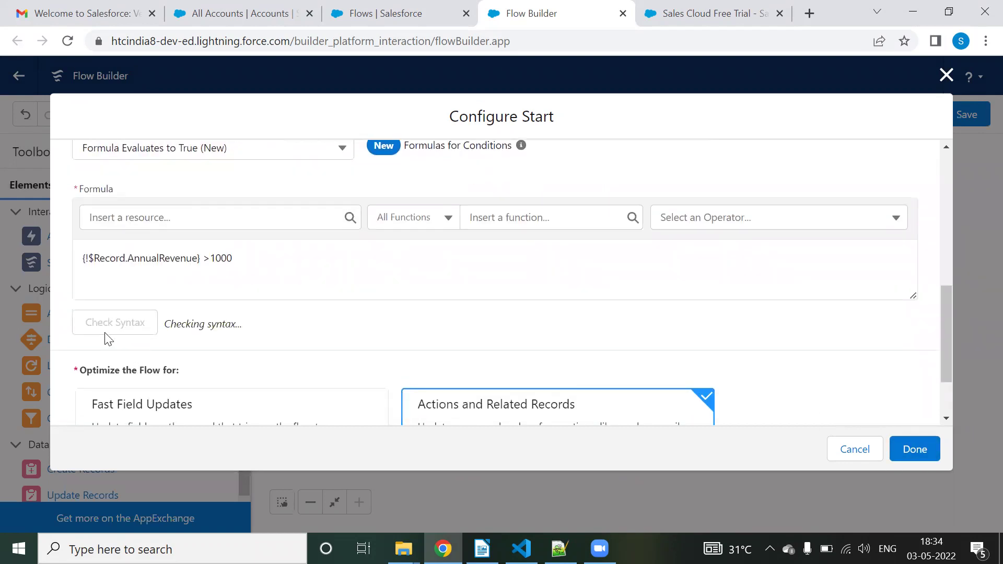
pyautogui.click(914, 449)
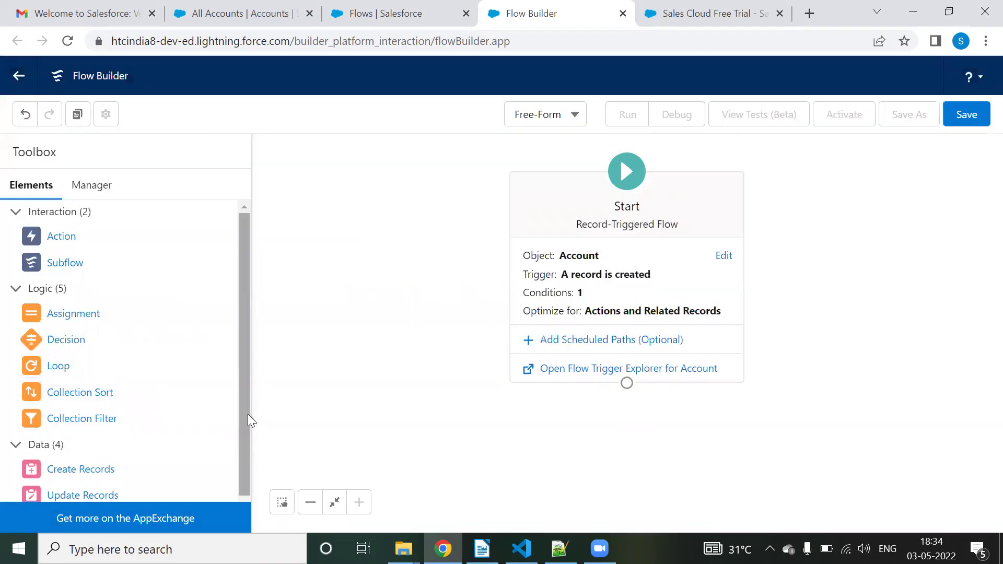
# Add an Update Records element labelled 'Update account record'.
pyautogui.scroll(-1, 130, 433)
pyautogui.moveTo(85, 465); pyautogui.dragTo(648, 438)
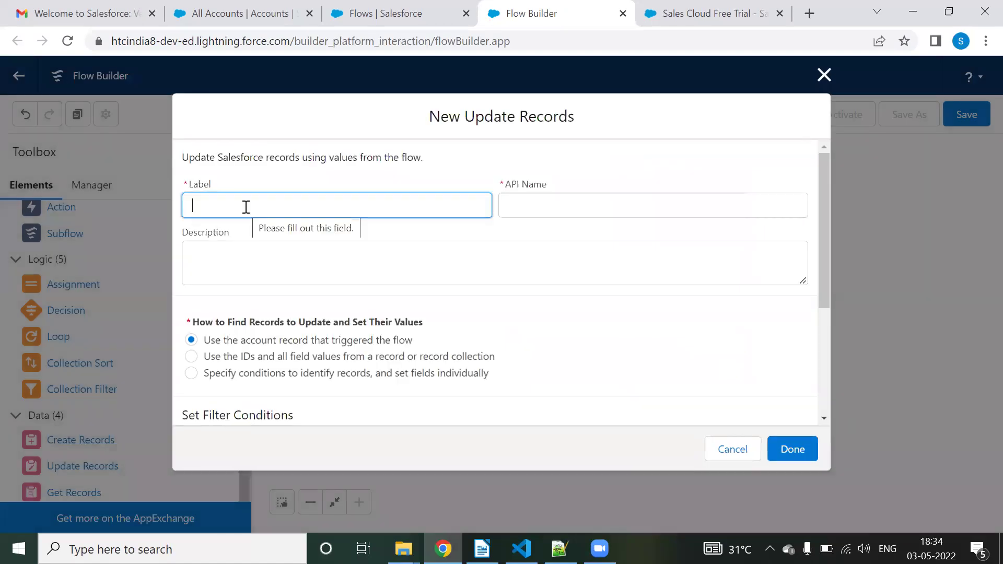
pyautogui.write('Upd')
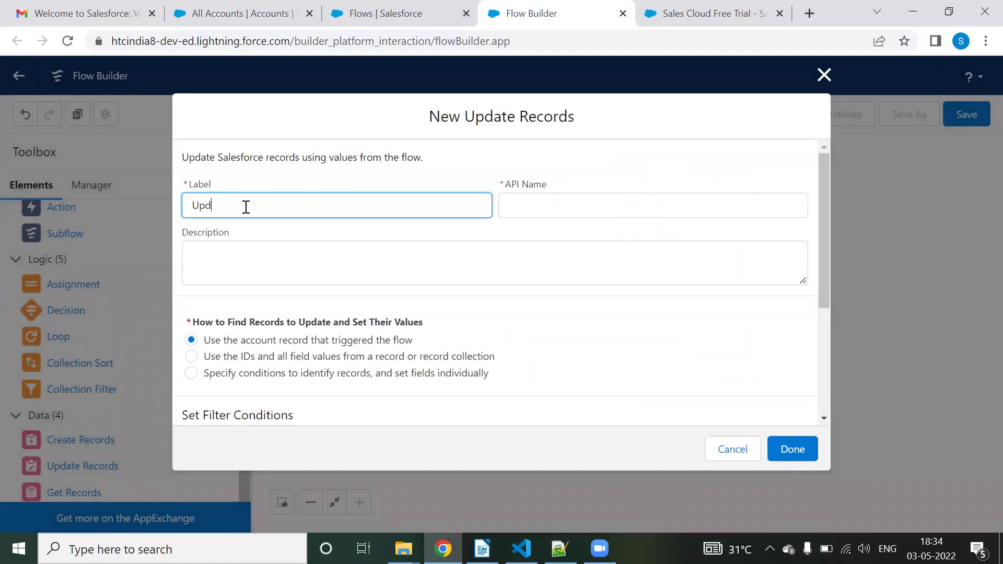
pyautogui.write('ate accou')
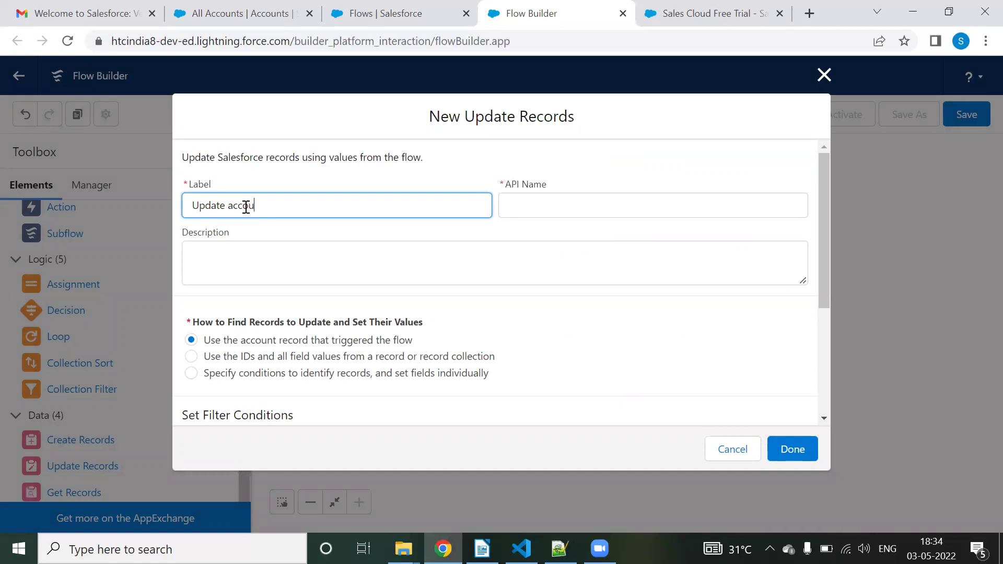
pyautogui.write('nt record')
pyautogui.click(611, 393)
# Set Active__c to $GlobalConstant.True, save the element, and connect it to Start's Run Immediately path.
pyautogui.scroll(-2, 602, 383)
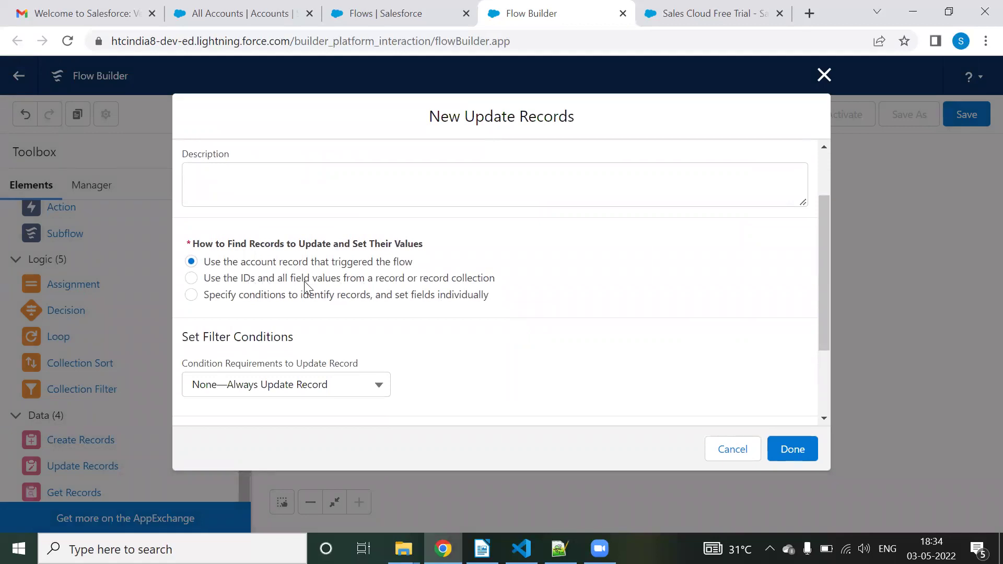
pyautogui.scroll(-2, 307, 286)
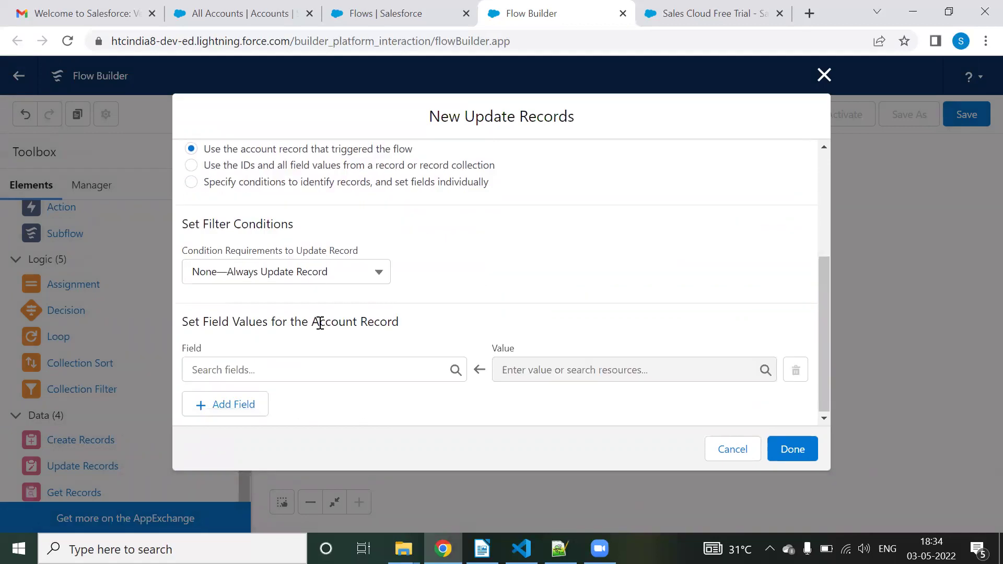
pyautogui.click(275, 368)
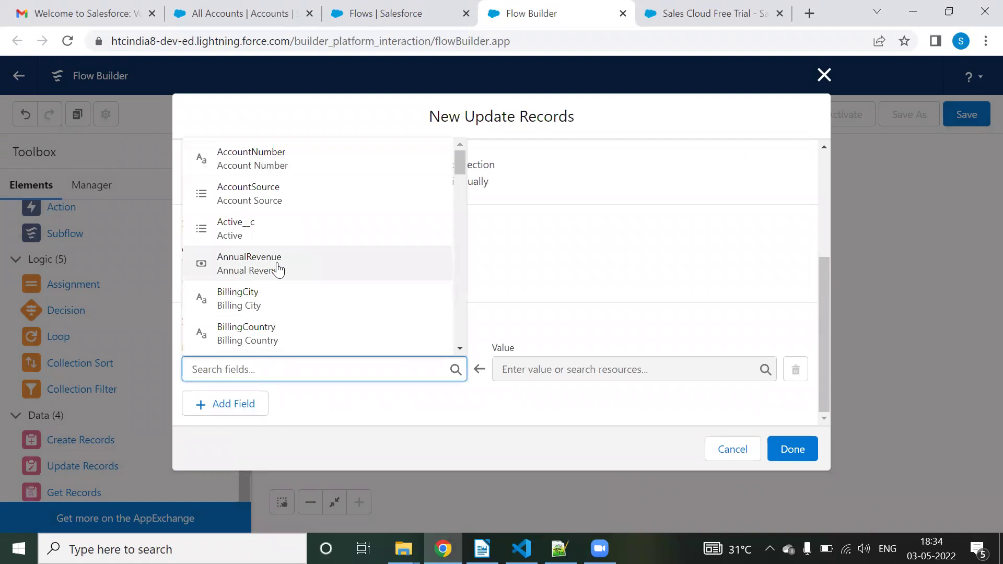
pyautogui.click(285, 235)
pyautogui.click(616, 374)
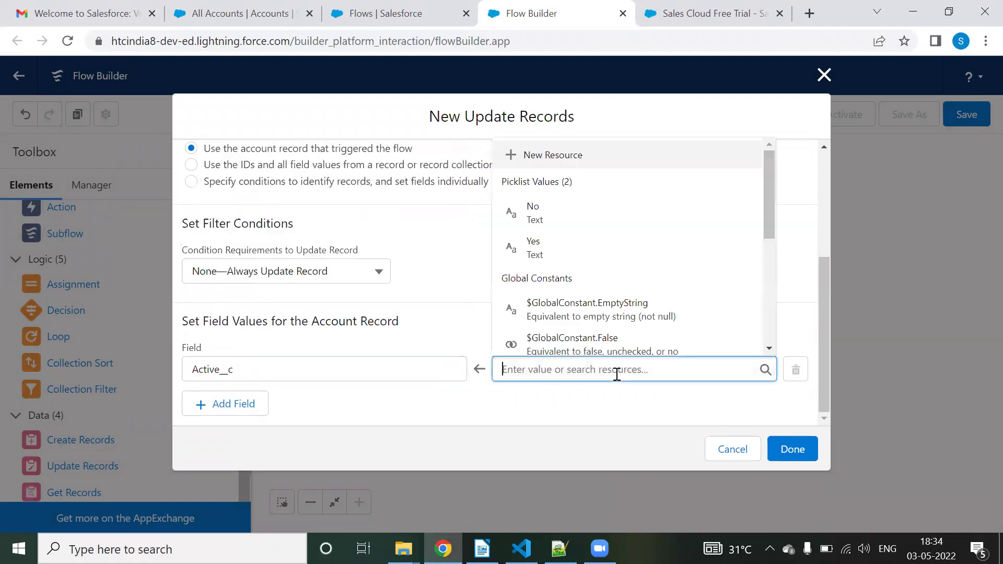
pyautogui.scroll(-1, 627, 314)
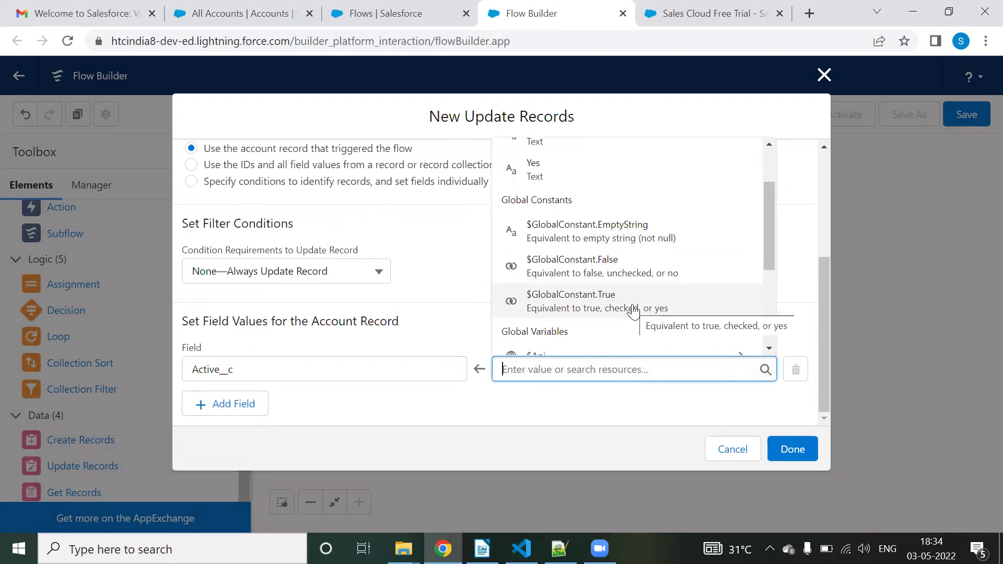
pyautogui.click(603, 303)
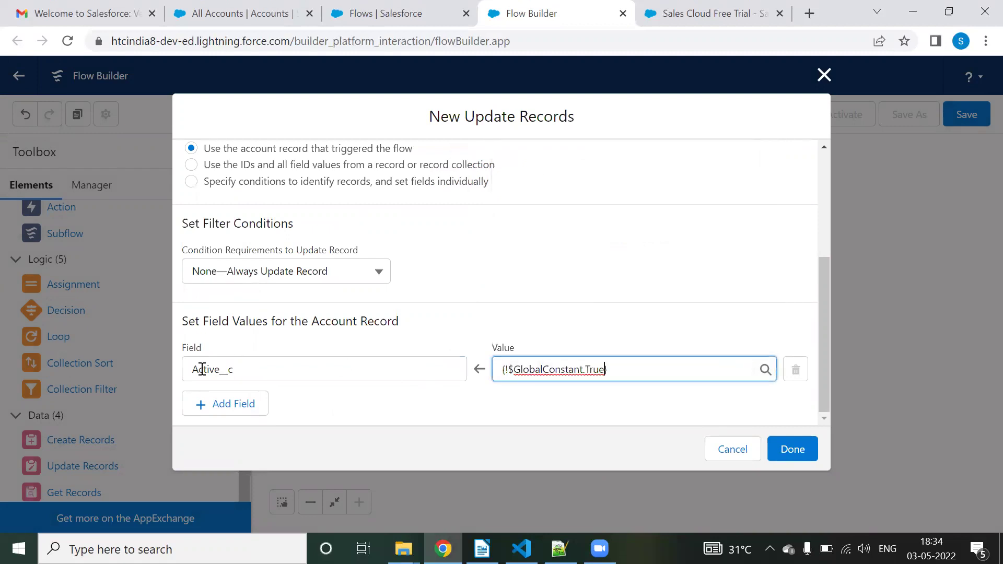
pyautogui.click(802, 451)
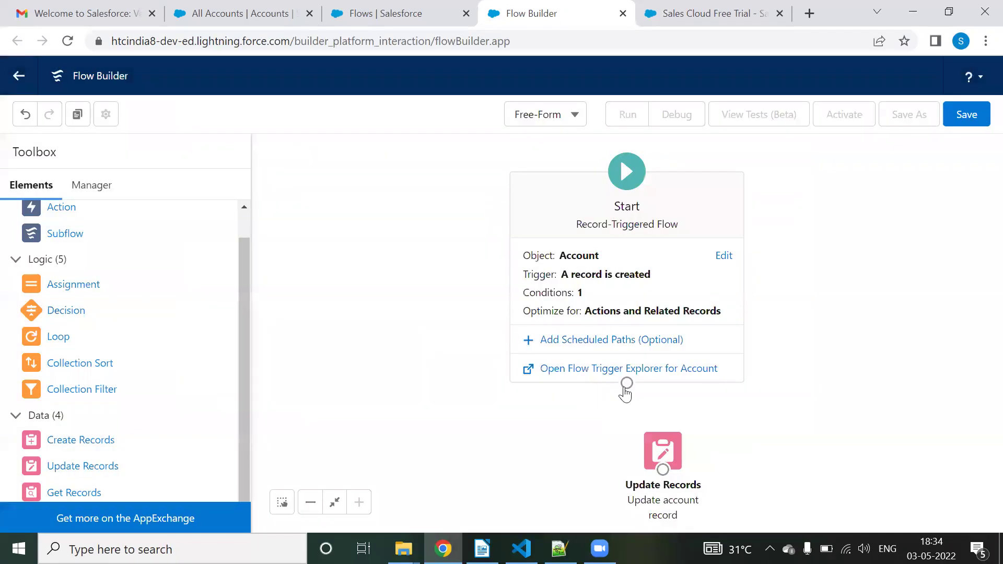
pyautogui.moveTo(626, 383); pyautogui.dragTo(665, 454)
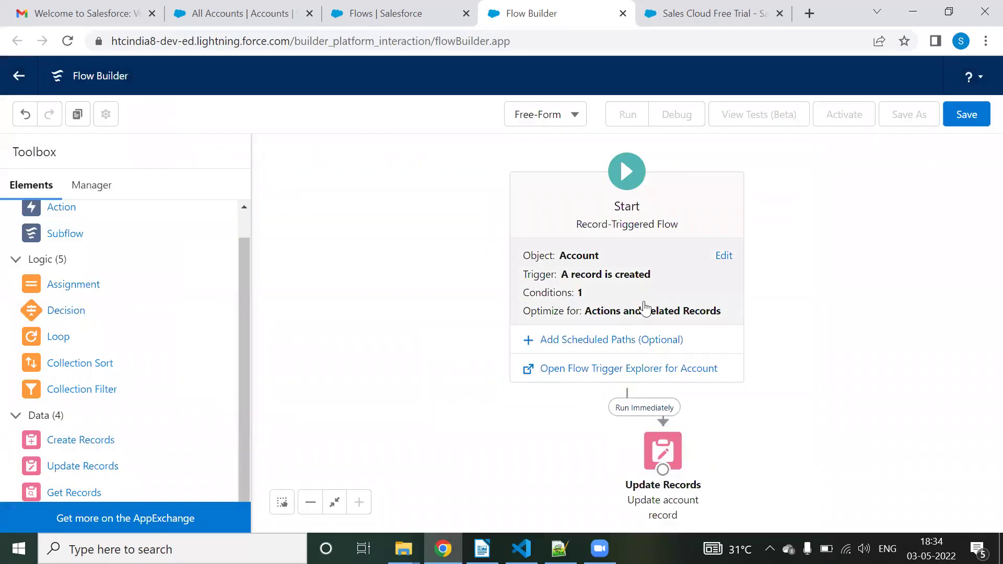
# Save the flow as 'Update Account Record' (version 1) and switch to Notepad++.
pyautogui.click(966, 115)
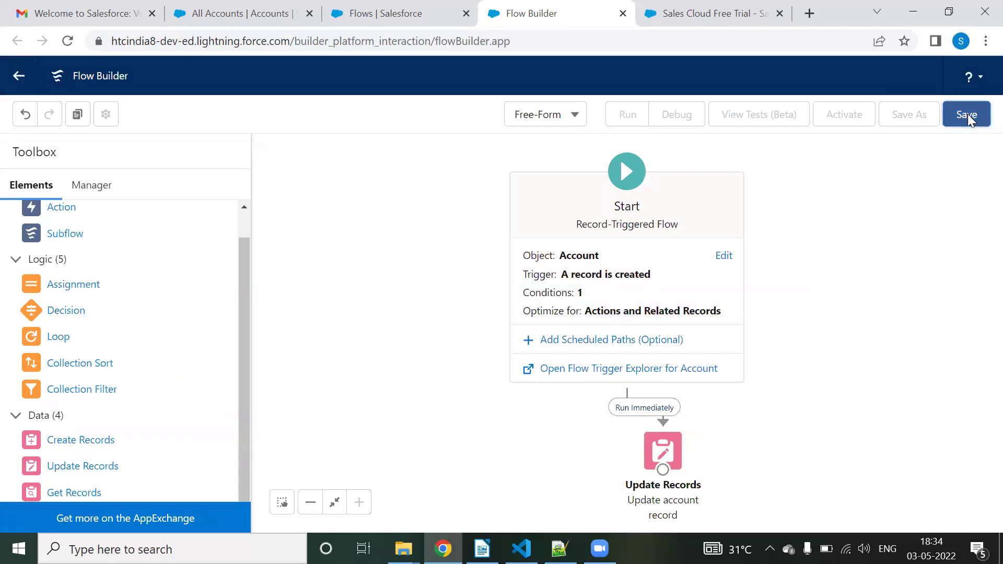
pyautogui.click(385, 239)
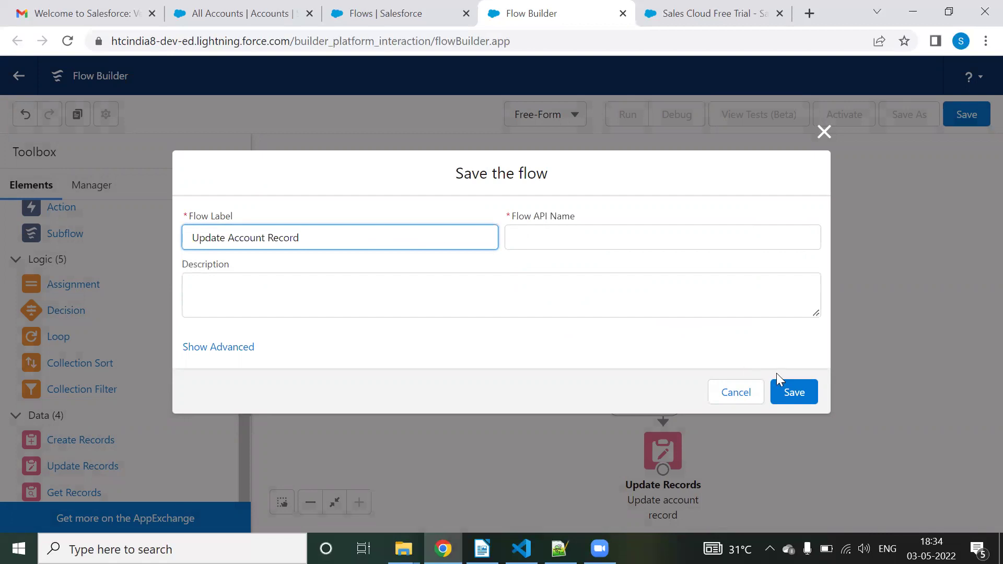
pyautogui.click(793, 392)
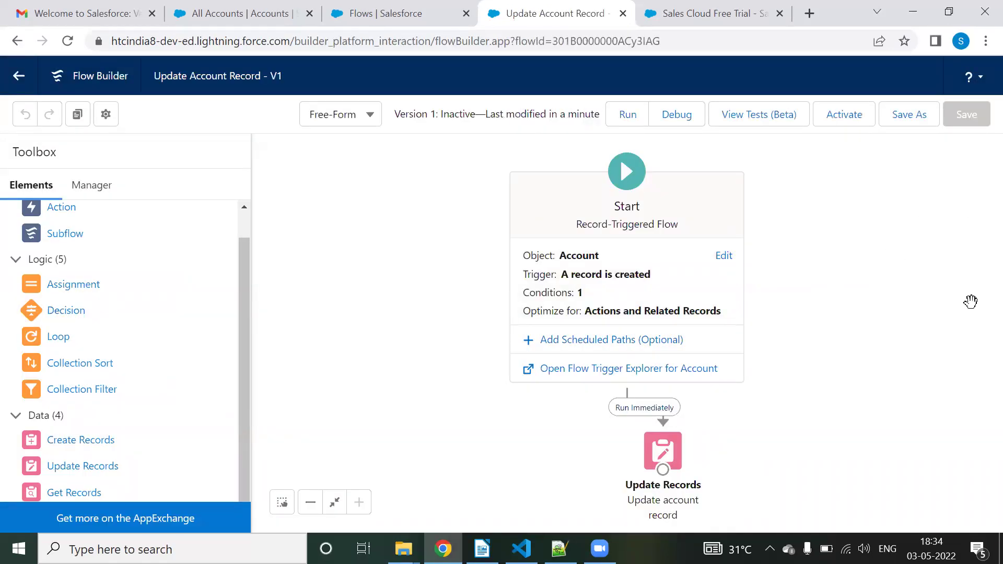
pyautogui.click(559, 548)
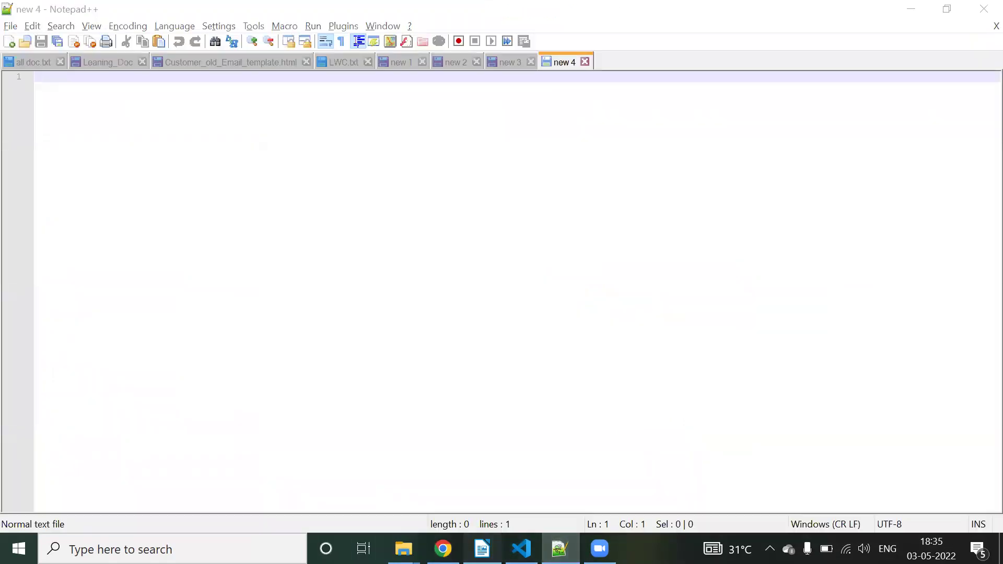
# Append '-->Formula Condition' to the 'Record triggered flow' line in the Writer notes.
pyautogui.click(481, 549)
pyautogui.moveTo(276, 154); pyautogui.dragTo(423, 152)
pyautogui.click(423, 152)
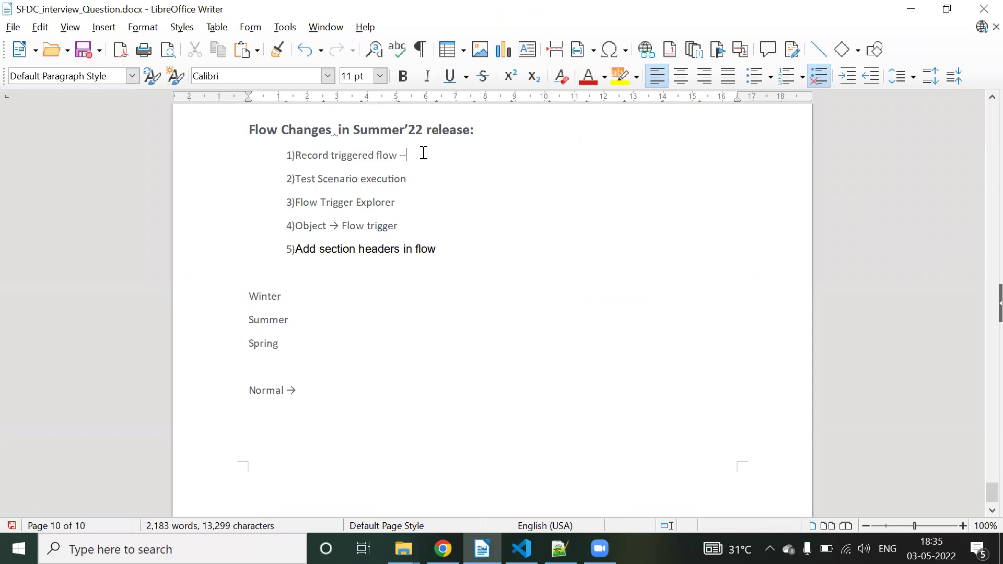
pyautogui.write('-->Formula COndition')
pyautogui.press('BackSpace')
# Minimize Writer and return to Flow Builder's start conditions.
pyautogui.click(913, 11)
pyautogui.hotkey('alt', 'Tab')
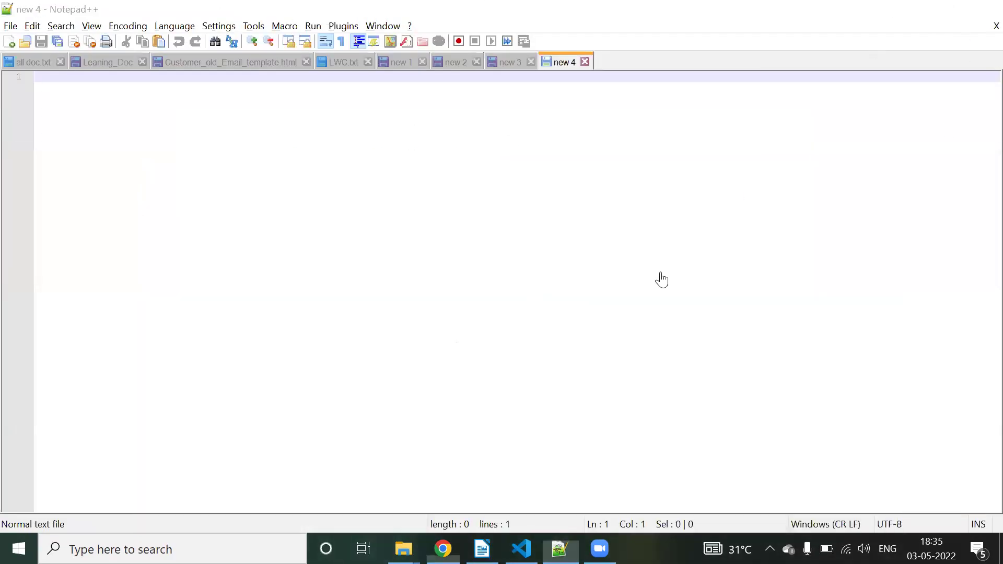
pyautogui.scroll(-3, 137, 273)
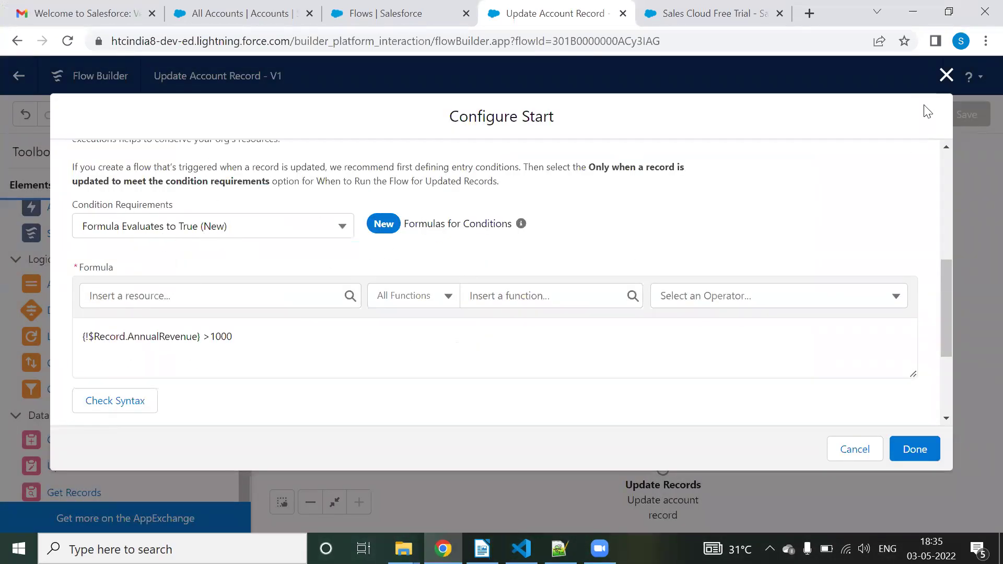
# Close Configure Start, begin a new test labelled Test1, then discard it unsaved.
pyautogui.click(946, 75)
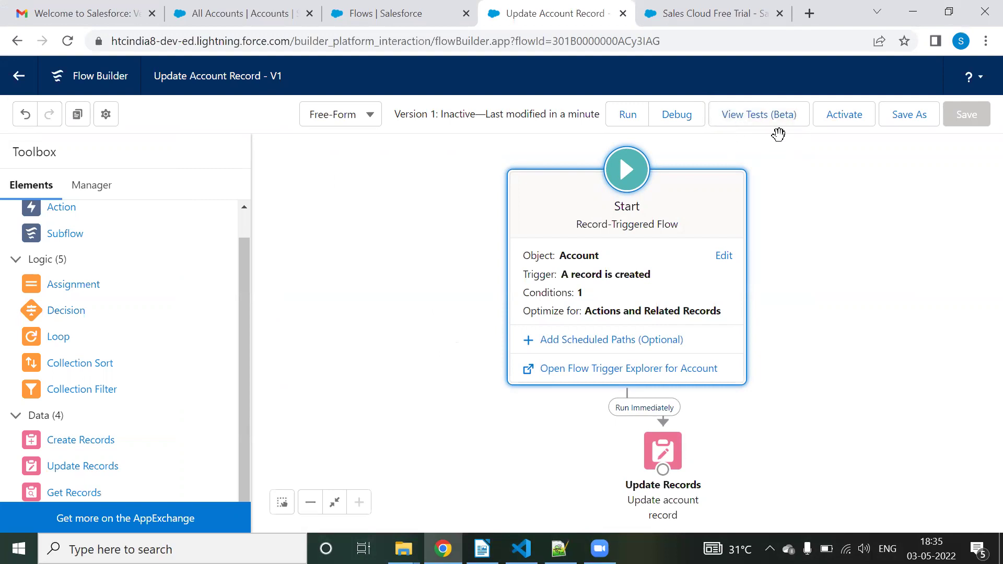
pyautogui.click(750, 117)
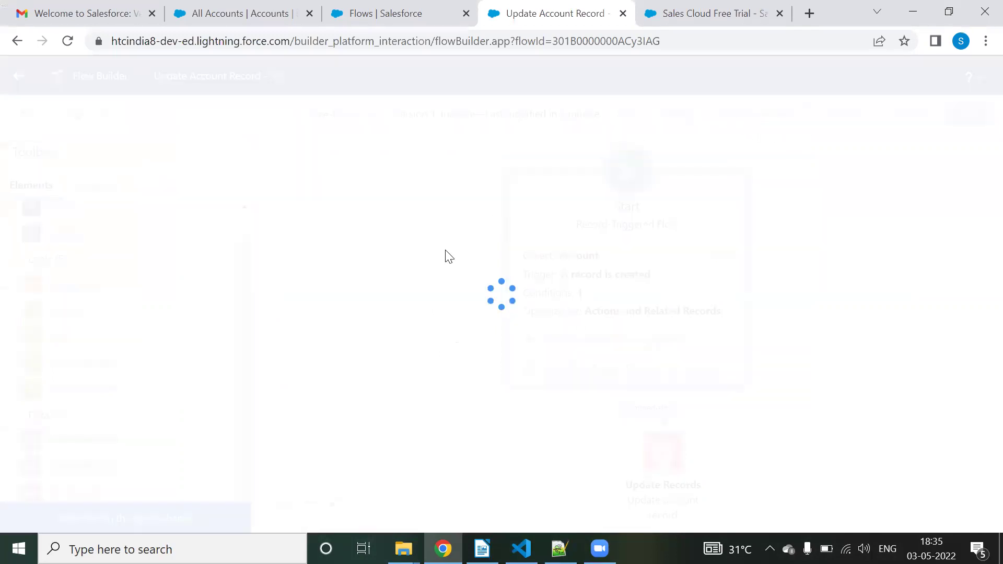
pyautogui.scroll(-2, 452, 259)
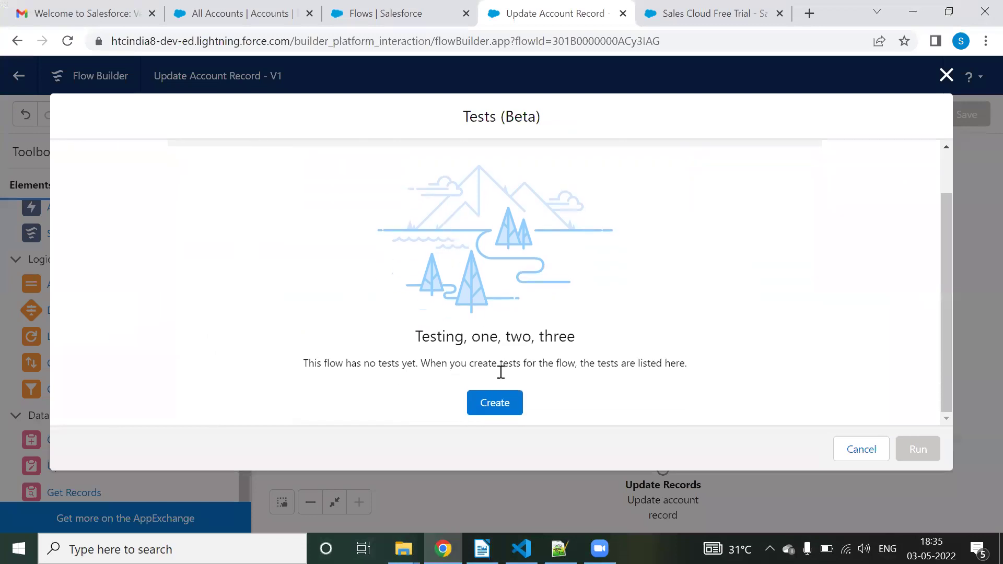
pyautogui.click(501, 405)
pyautogui.click(274, 215)
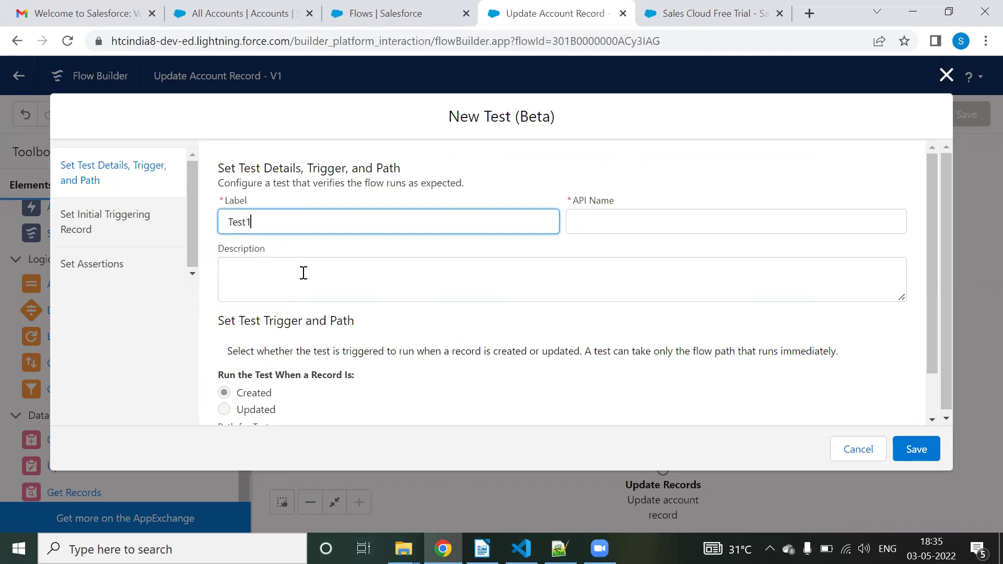
pyautogui.click(259, 250)
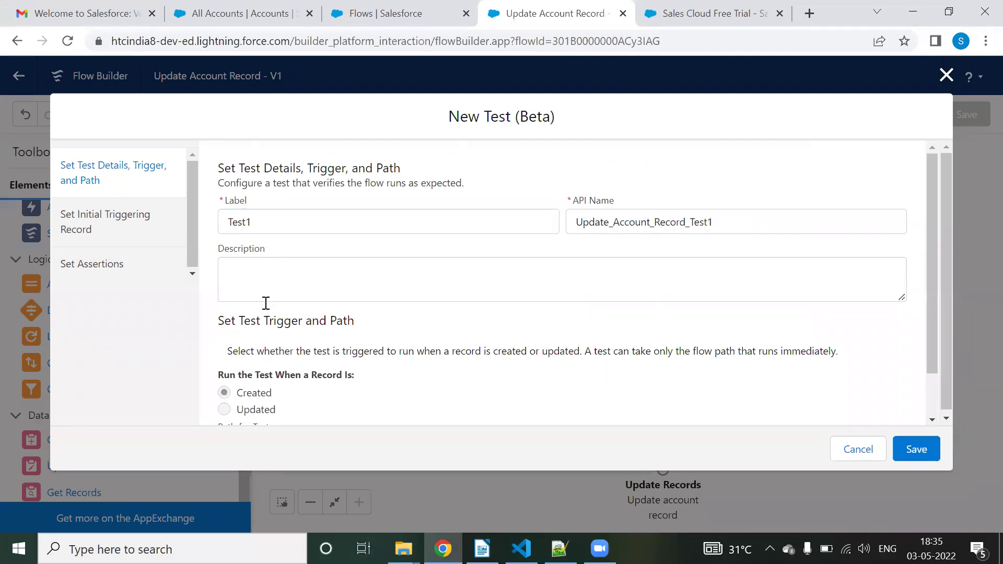
pyautogui.scroll(-1, 313, 313)
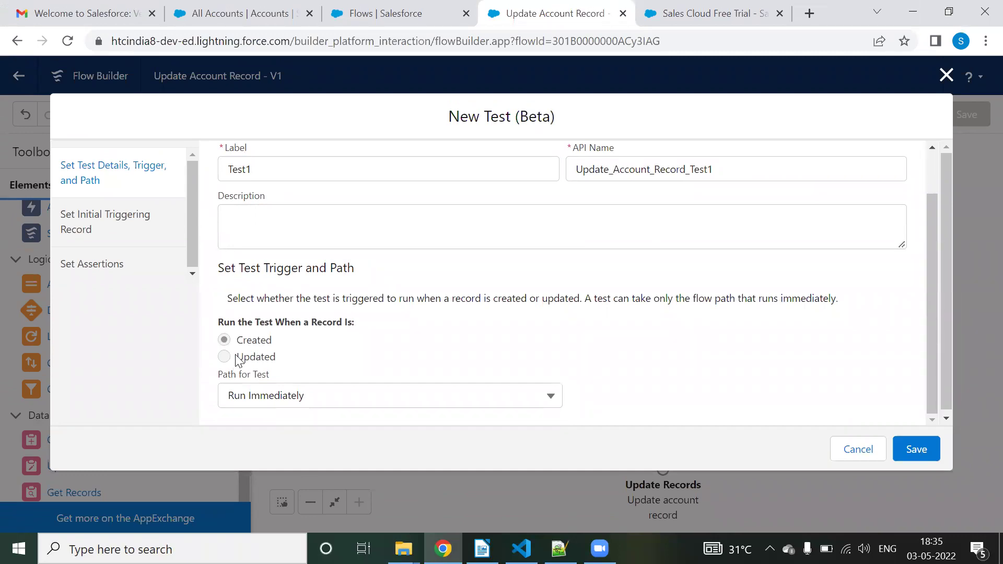
pyautogui.click(946, 75)
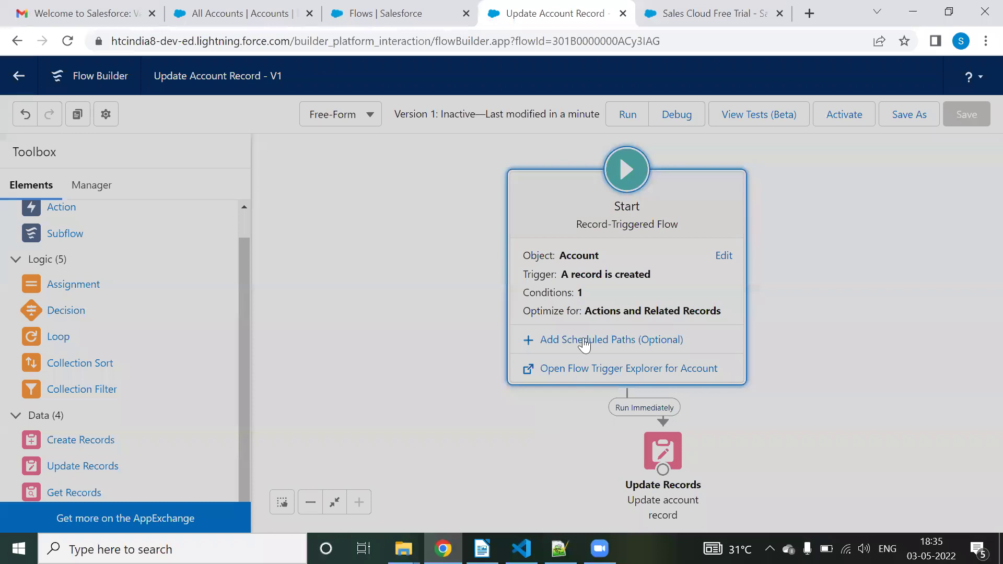
# Create a new test labelled 'Test 1' with path Run Immediately and proceed to the triggering record.
pyautogui.click(590, 293)
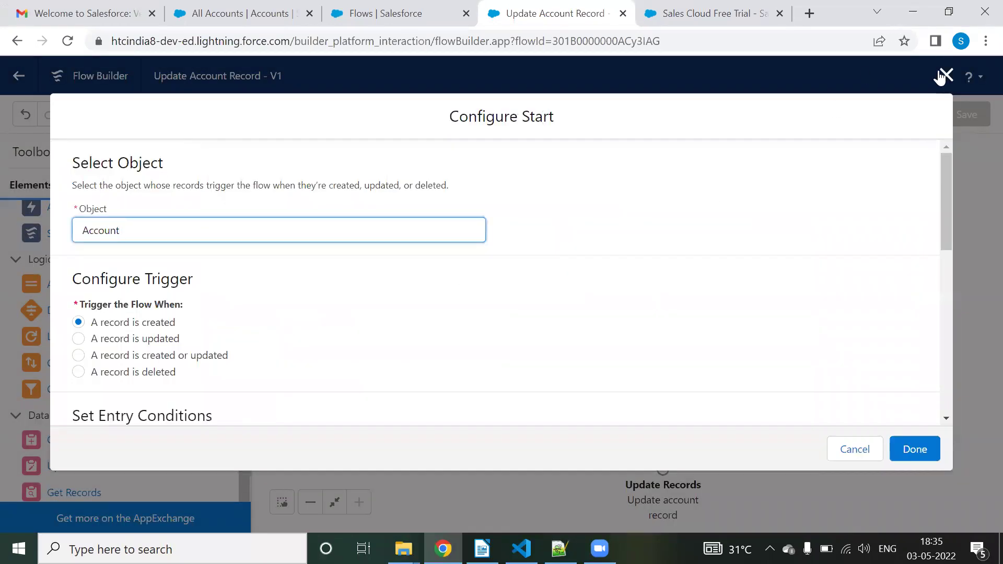
pyautogui.click(941, 76)
pyautogui.click(761, 117)
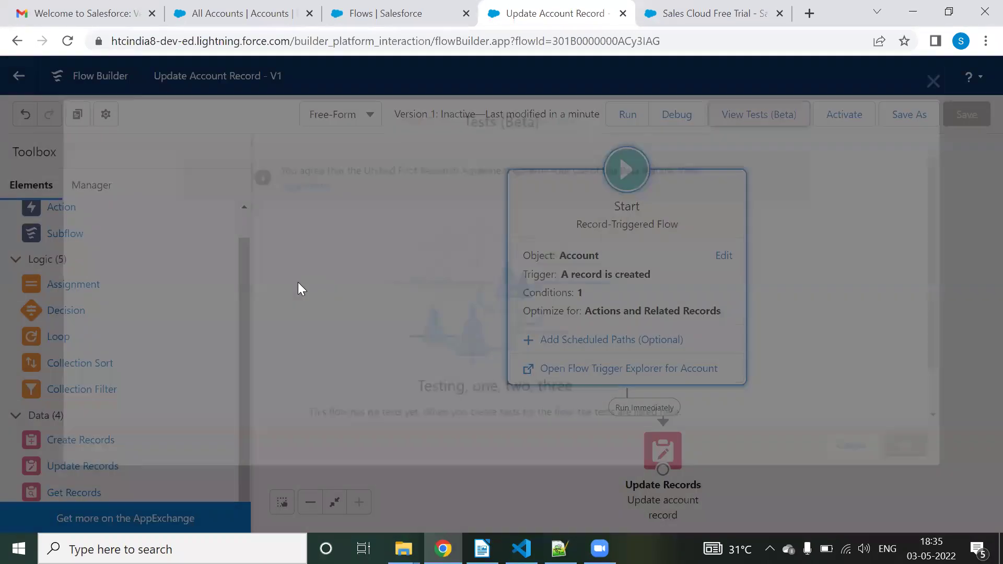
pyautogui.click(495, 403)
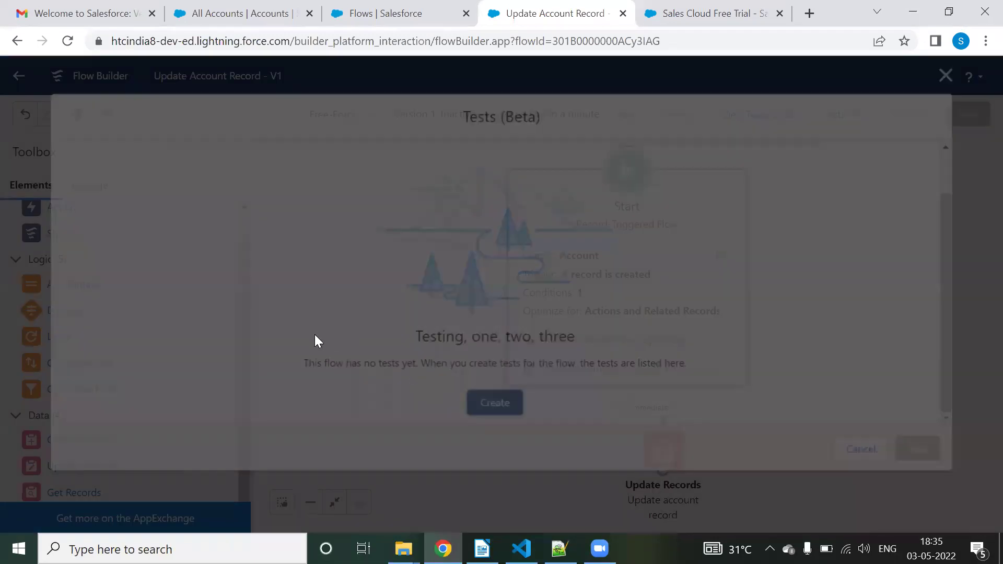
pyautogui.scroll(-1, 272, 349)
pyautogui.click(277, 398)
pyautogui.click(284, 398)
pyautogui.click(248, 169)
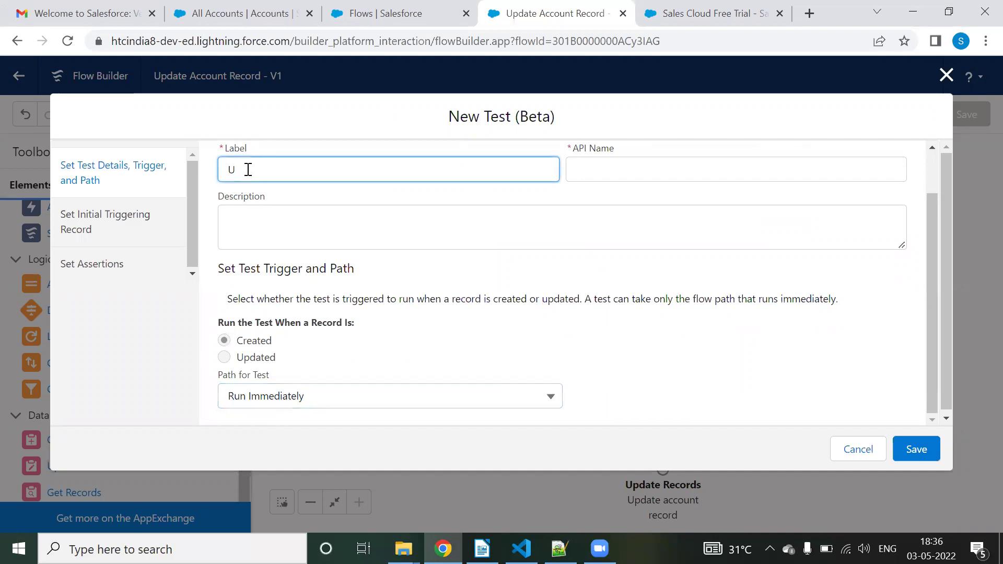
pyautogui.write('Test 1')
pyautogui.click(146, 242)
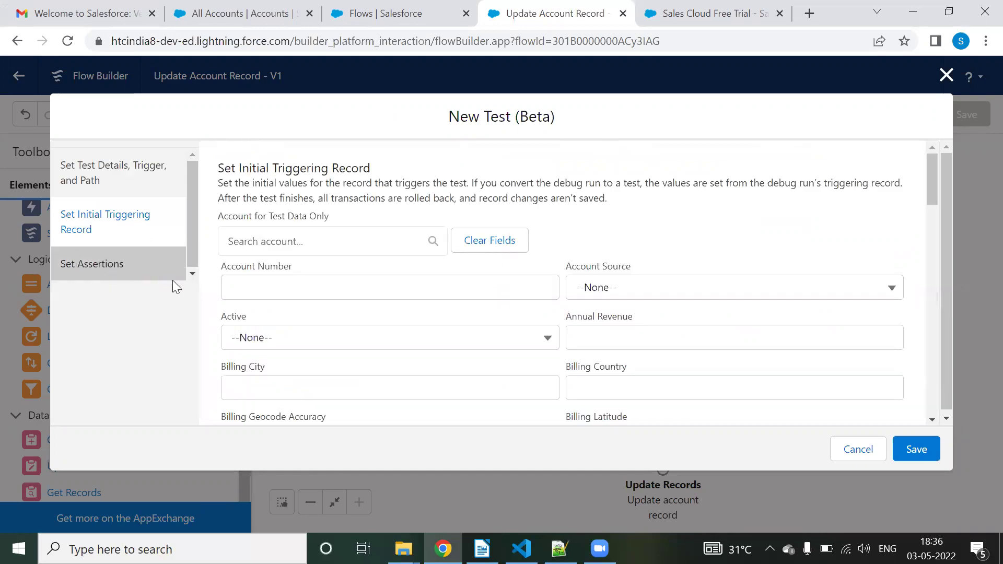
# Select the GenePoint account as the test's triggering record data.
pyautogui.click(340, 235)
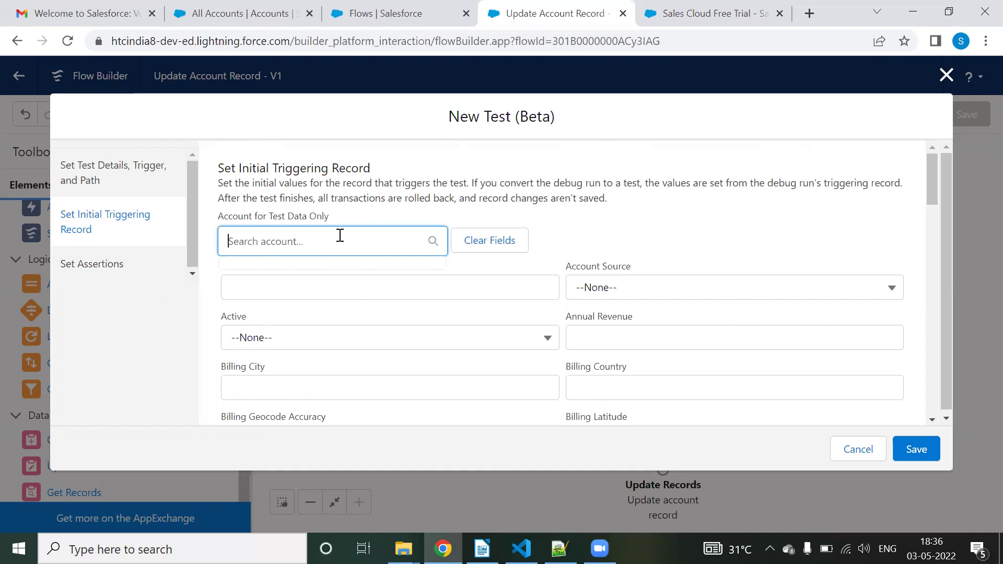
pyautogui.write('ge')
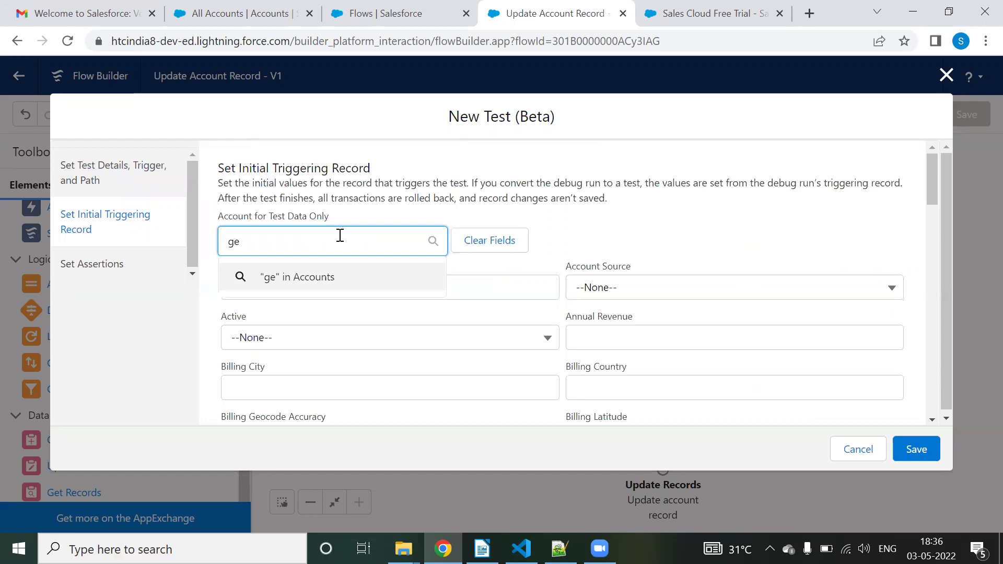
pyautogui.click(276, 11)
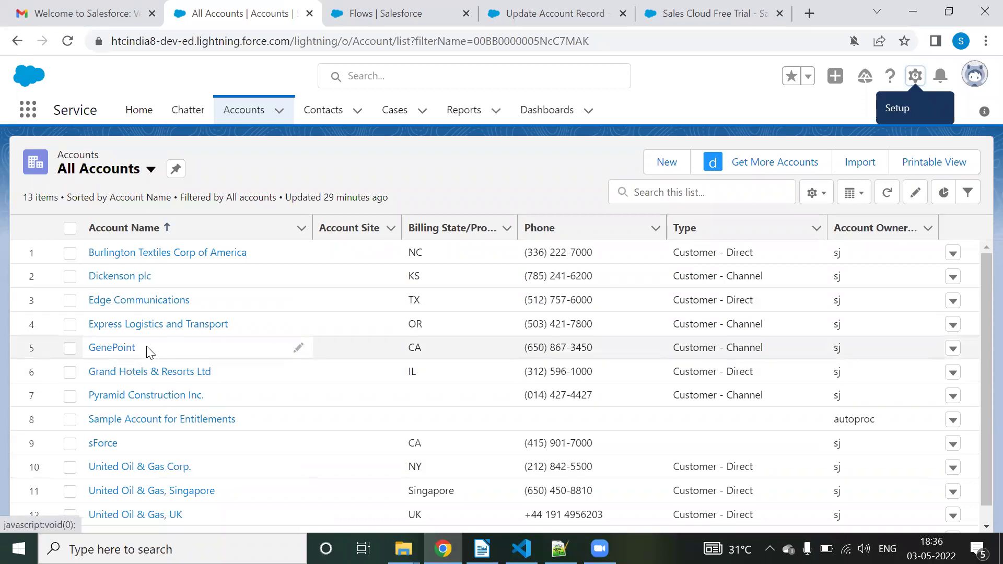
pyautogui.click(555, 13)
pyautogui.hotkey('ctrl', 'a')
pyautogui.write('GenePoint')
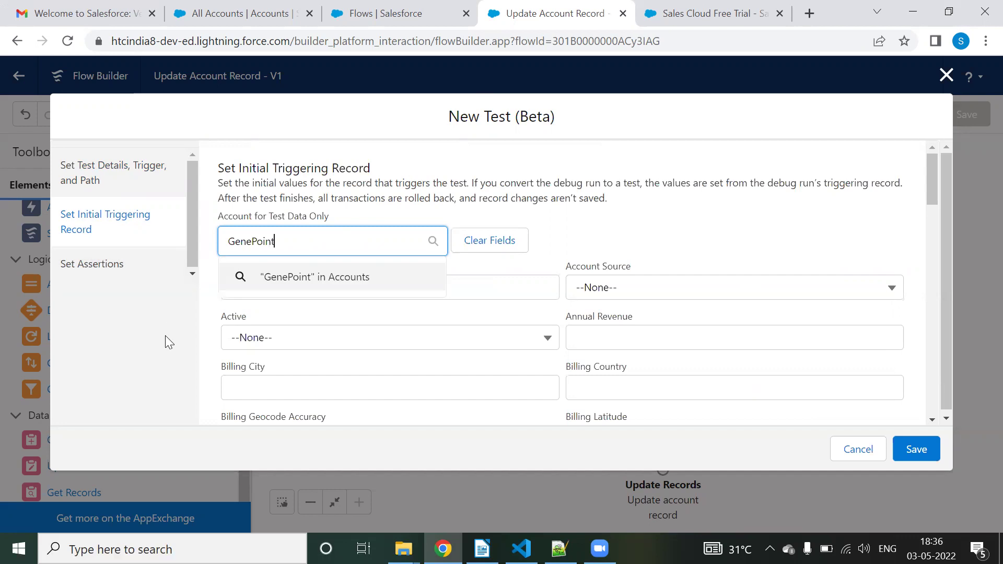
pyautogui.click(272, 307)
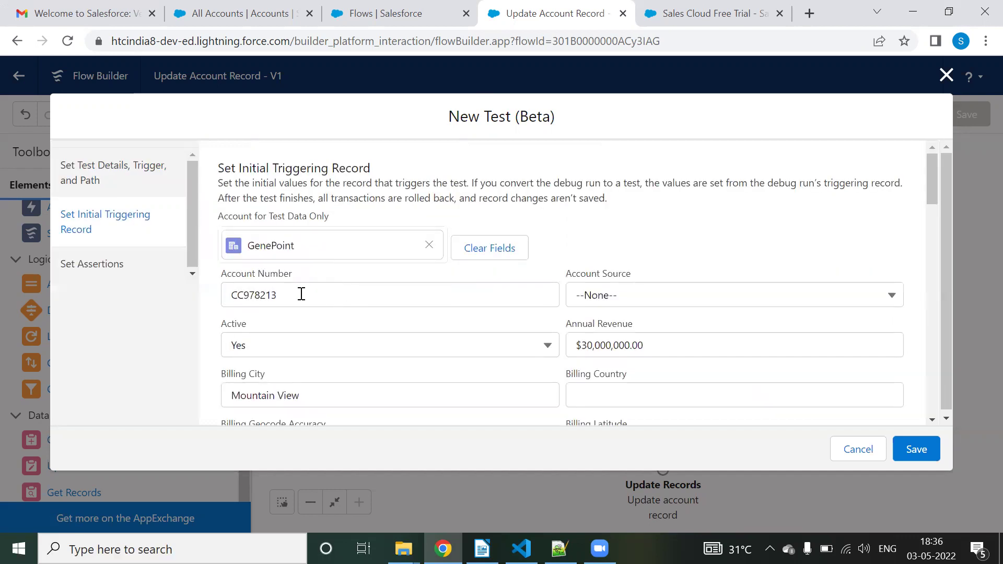
# Change the record's Annual Revenue to $10,000.00.
pyautogui.scroll(-9, 301, 294)
pyautogui.click(659, 342)
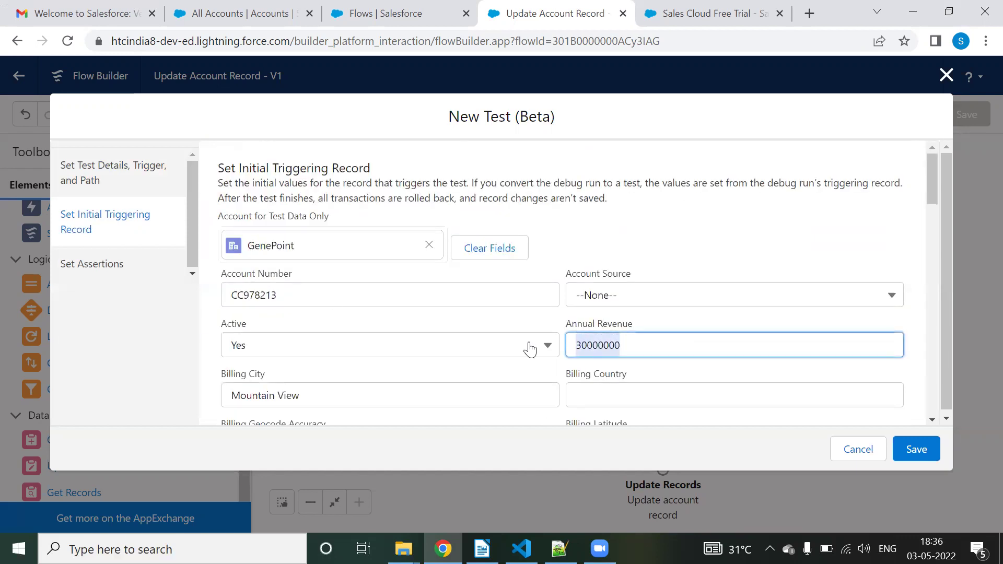
pyautogui.write('1')
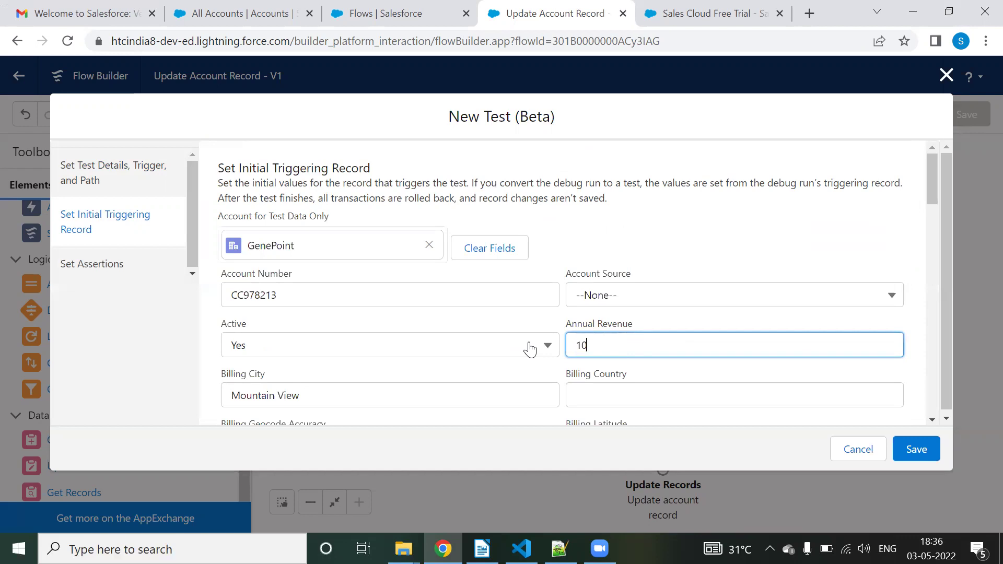
pyautogui.click(554, 322)
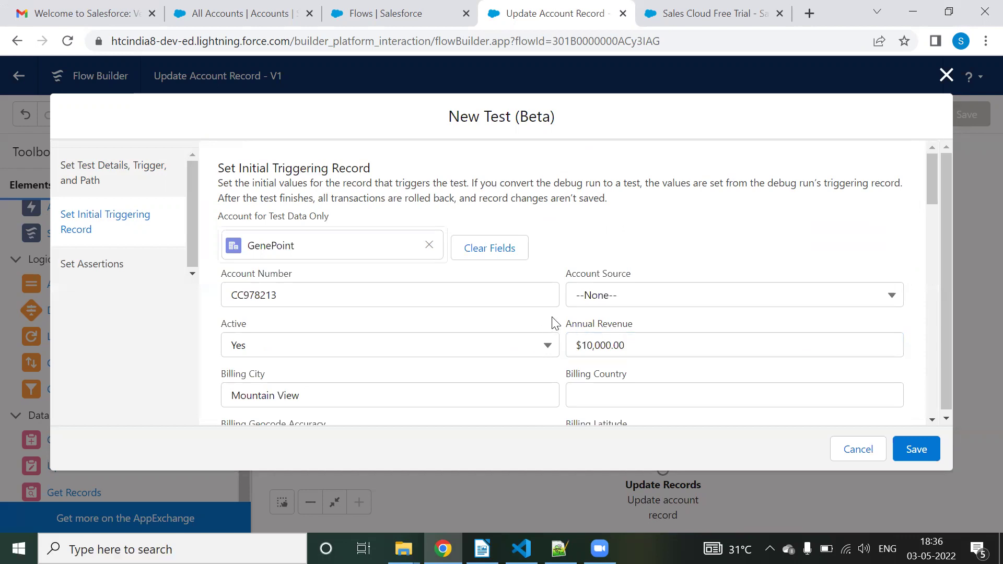
# Set the record's Active picklist to --None--.
pyautogui.click(265, 351)
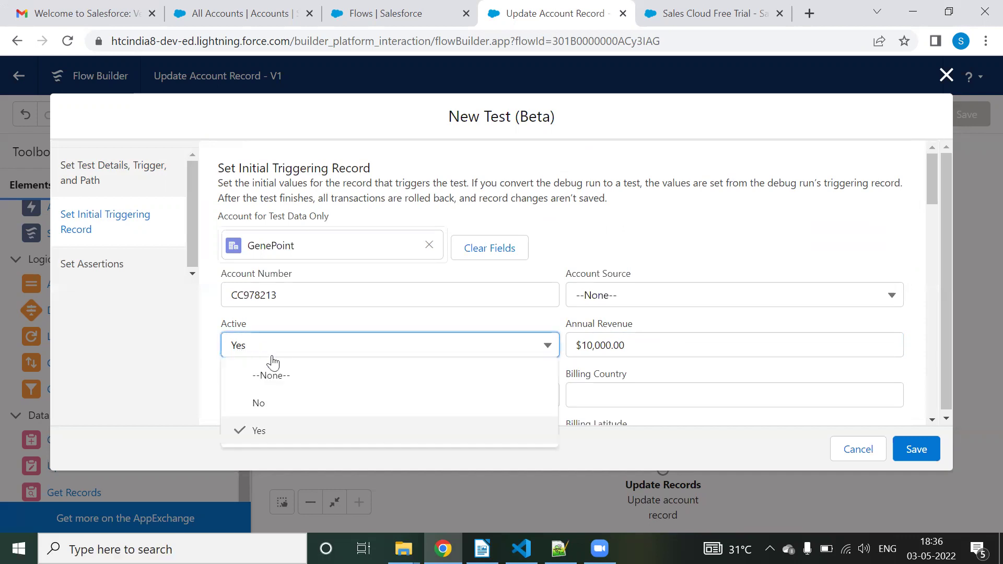
pyautogui.click(278, 376)
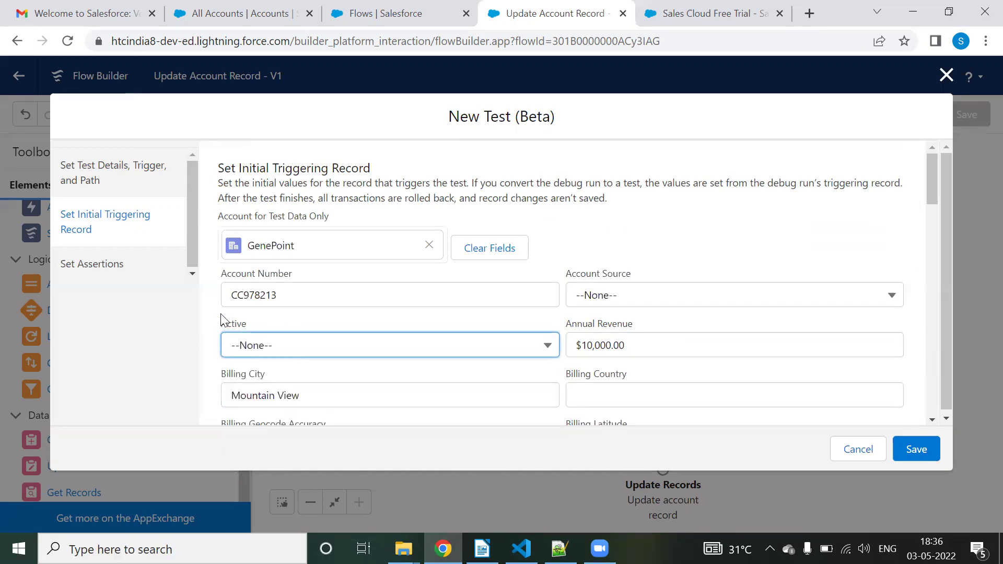
pyautogui.click(264, 342)
pyautogui.click(235, 313)
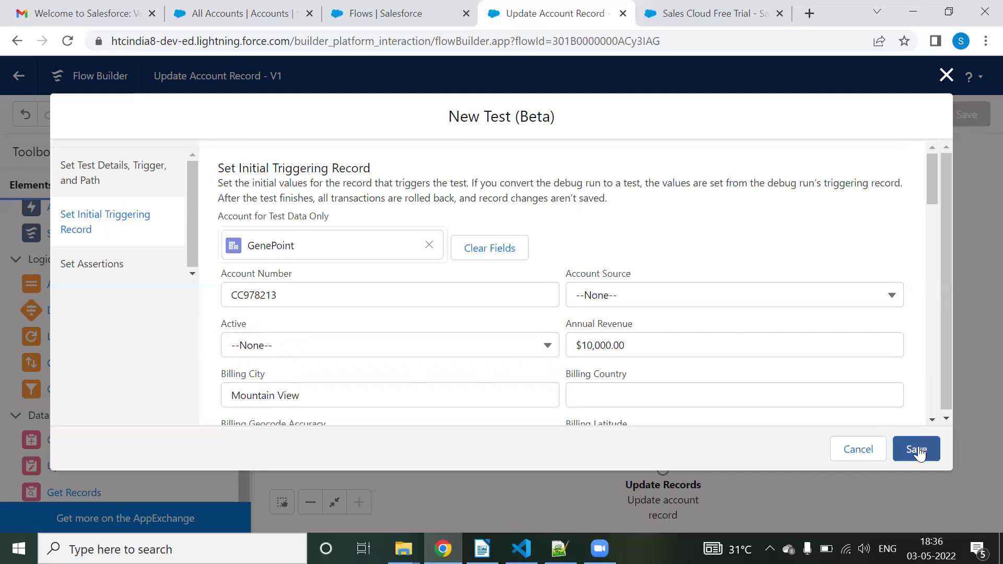
# Set Assertion 1's resource to $Record > Active.
pyautogui.click(79, 265)
pyautogui.click(281, 281)
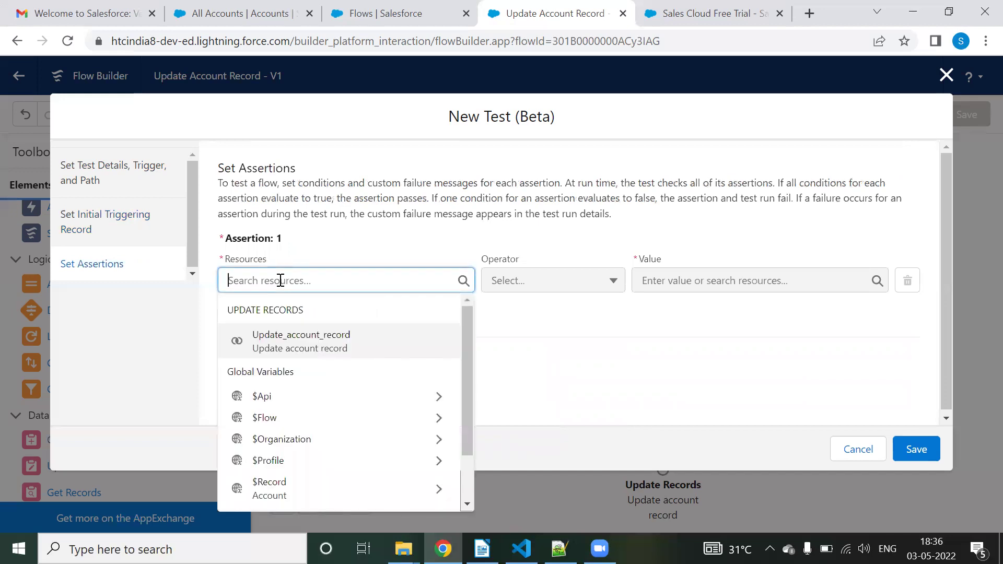
pyautogui.click(300, 491)
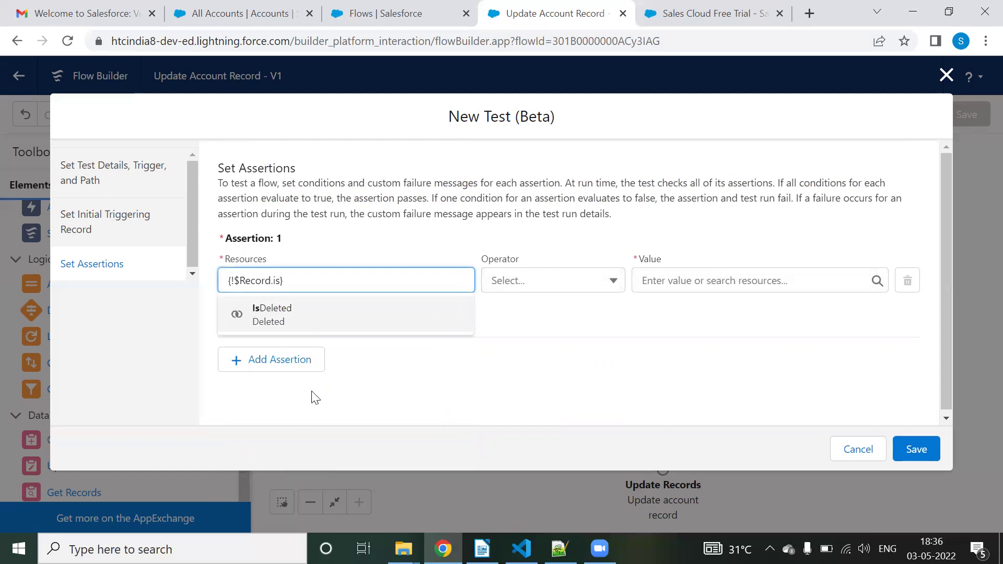
pyautogui.write('a')
pyautogui.scroll(-3, 314, 397)
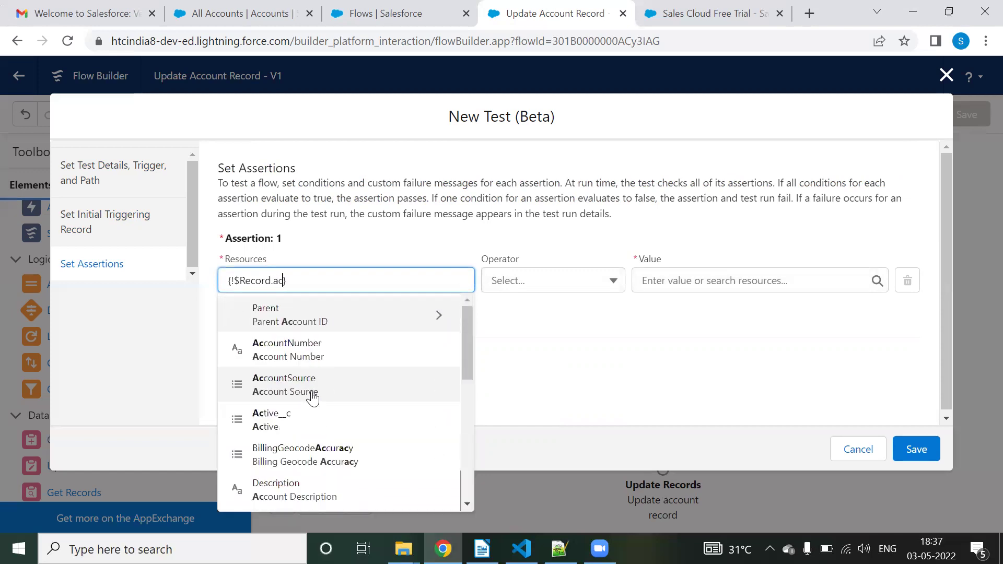
pyautogui.click(307, 407)
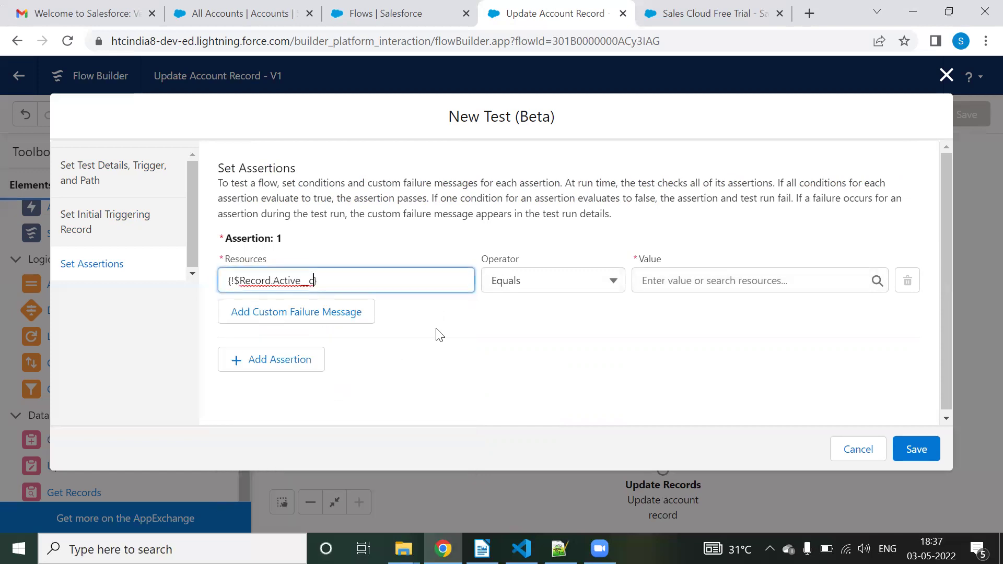
# Make the assertion Equals $GlobalConstant.True and save the test.
pyautogui.click(669, 280)
pyautogui.scroll(-1, 724, 473)
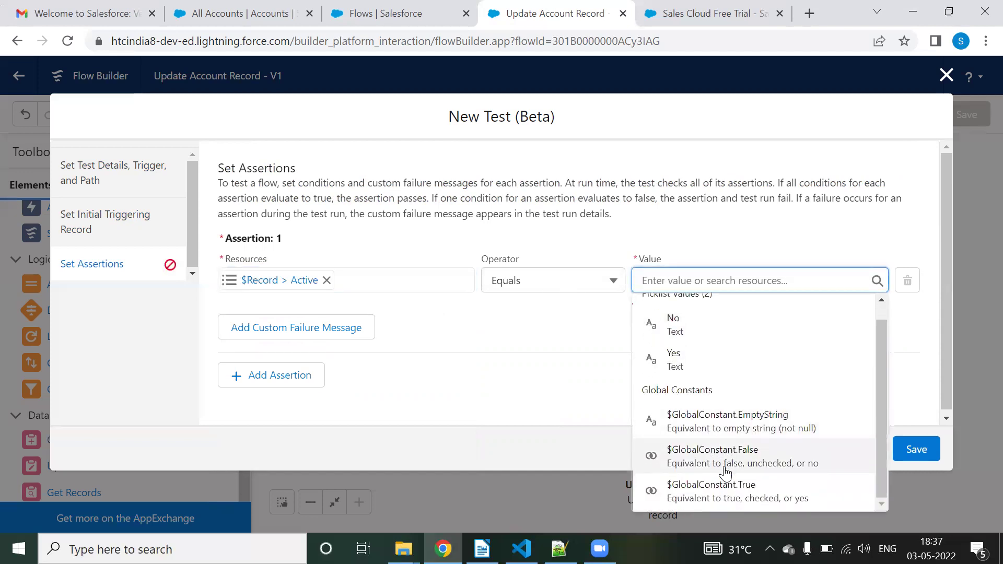
pyautogui.click(726, 483)
pyautogui.click(776, 333)
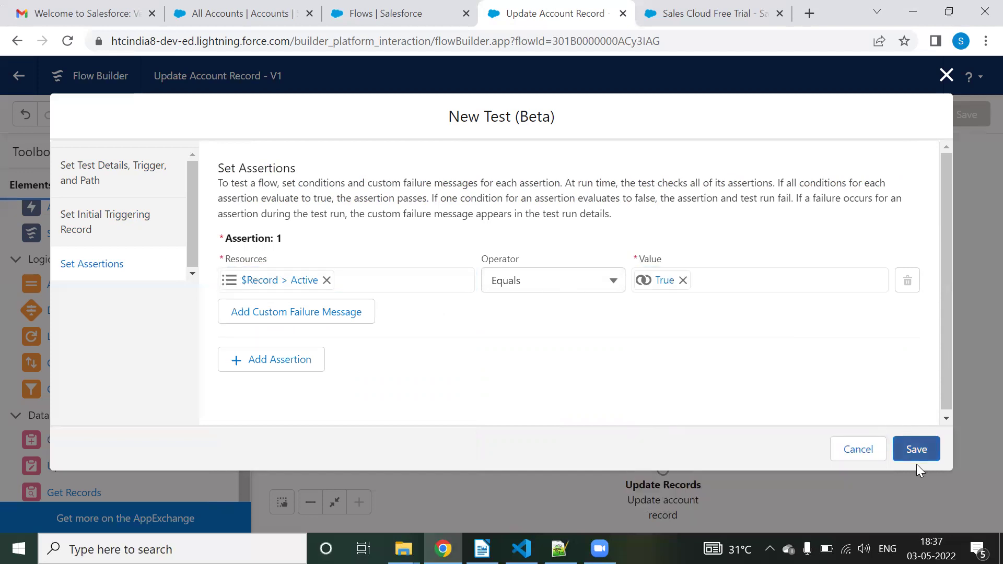
pyautogui.click(917, 450)
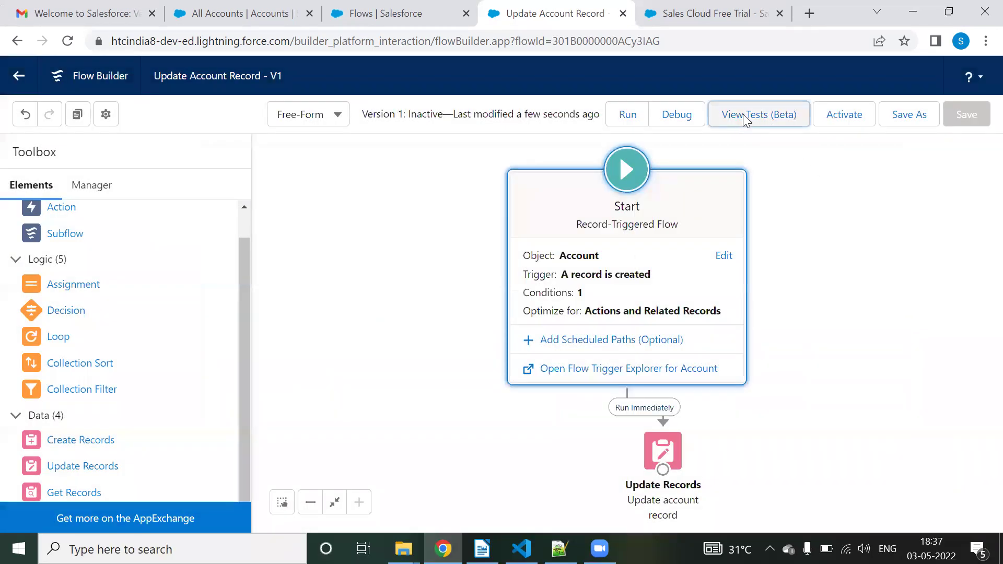
# Run Test1 from the Tests (Beta) list and view its details.
pyautogui.click(746, 117)
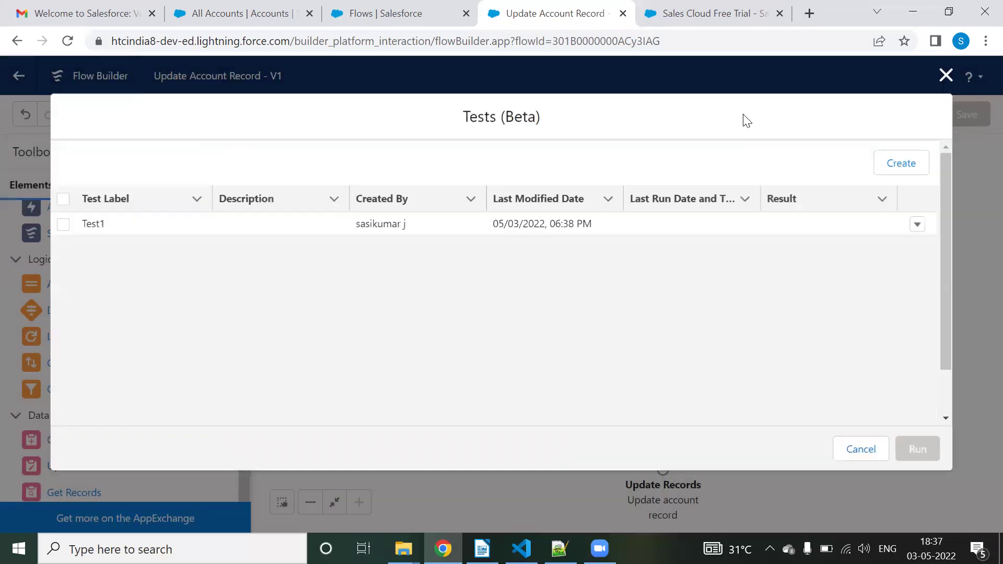
pyautogui.click(916, 226)
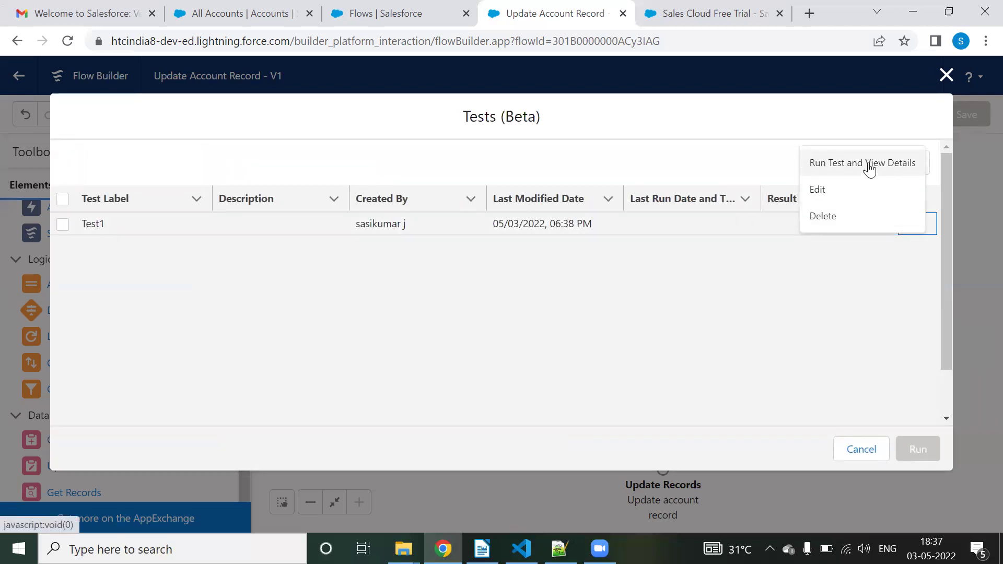
pyautogui.click(63, 225)
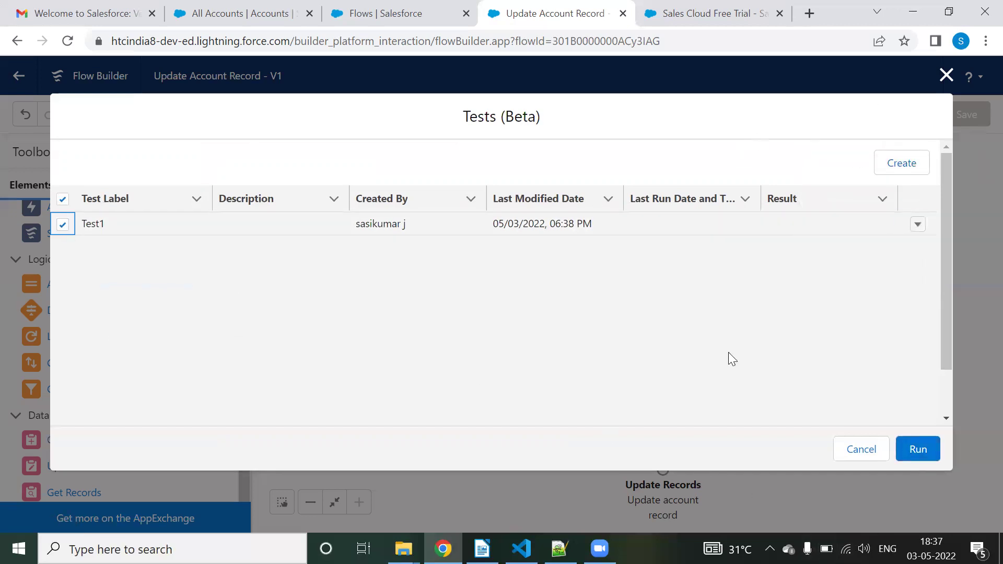
pyautogui.click(63, 225)
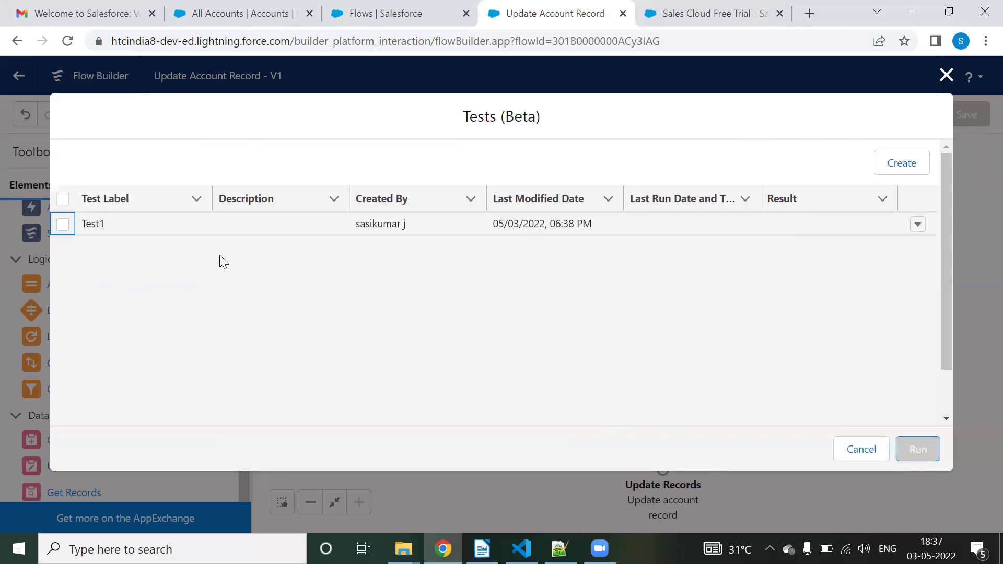
pyautogui.click(918, 225)
pyautogui.click(843, 169)
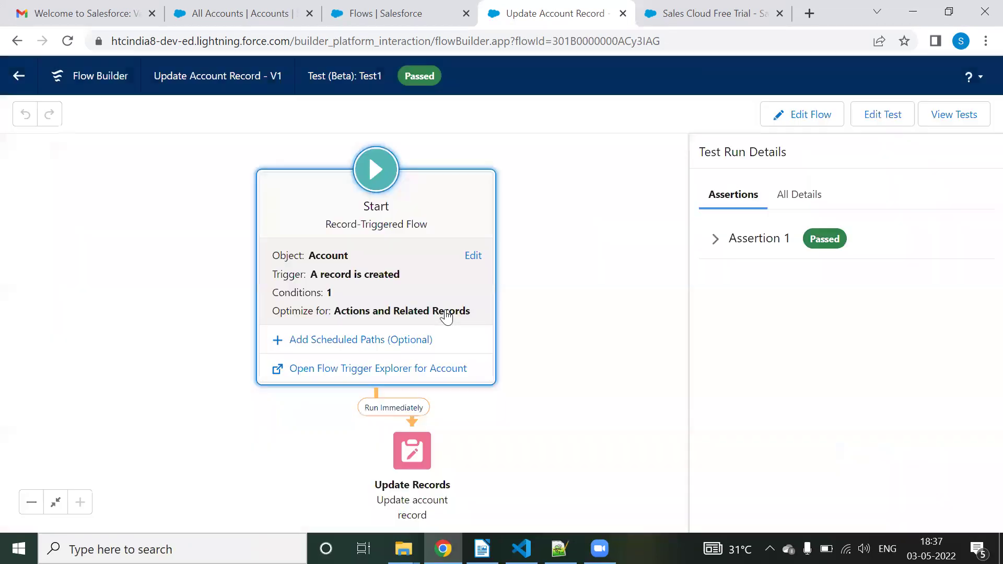
# Expand Assertion 1 to review its Active equals True evaluation, then return to the flow editor.
pyautogui.click(713, 242)
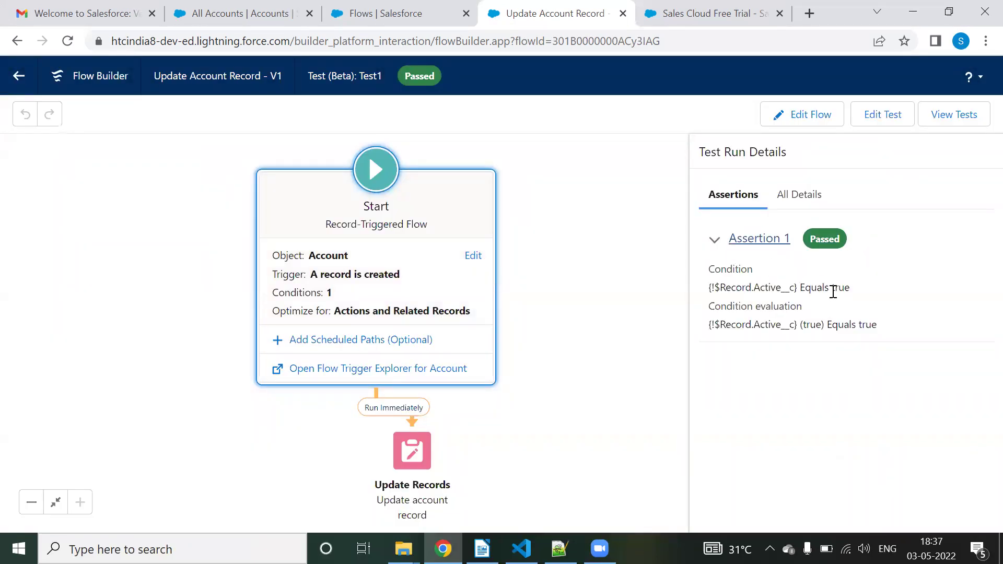
pyautogui.click(808, 327)
pyautogui.moveTo(882, 330); pyautogui.dragTo(829, 324)
pyautogui.click(828, 325)
pyautogui.moveTo(711, 324); pyautogui.dragTo(737, 239)
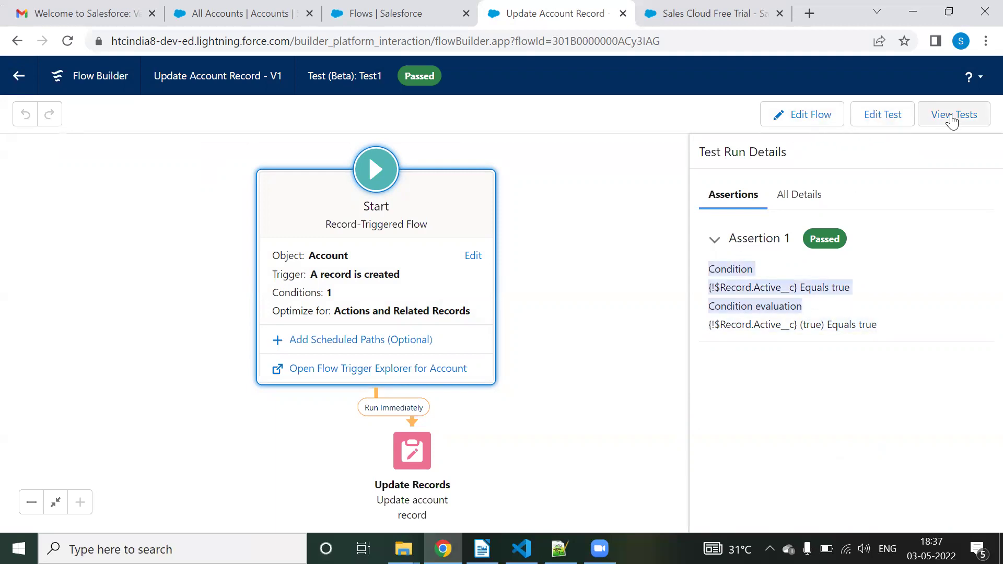
pyautogui.click(816, 120)
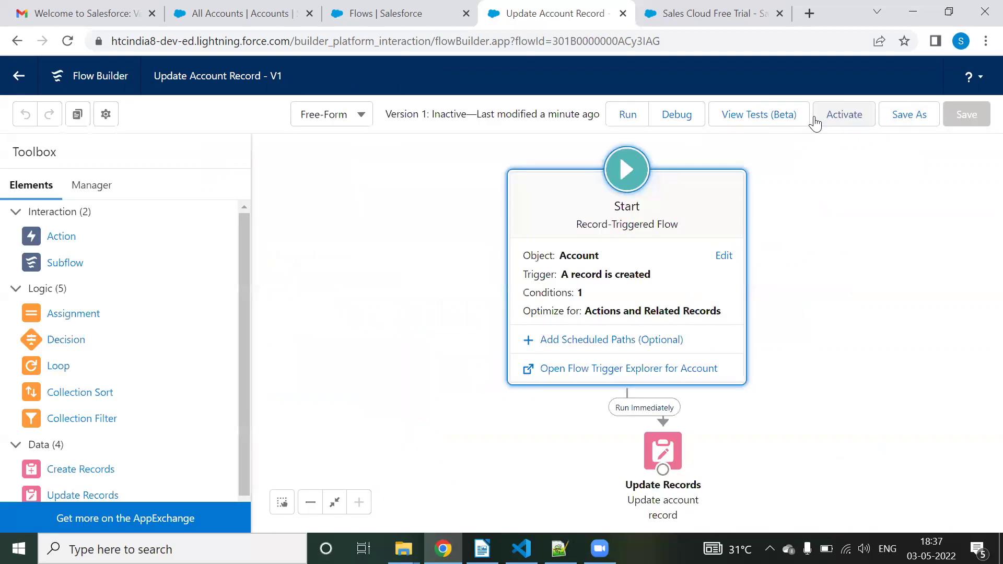
# Confirm Test1 shows Pass in the tests list, close it, and switch to the Writer notes.
pyautogui.click(761, 116)
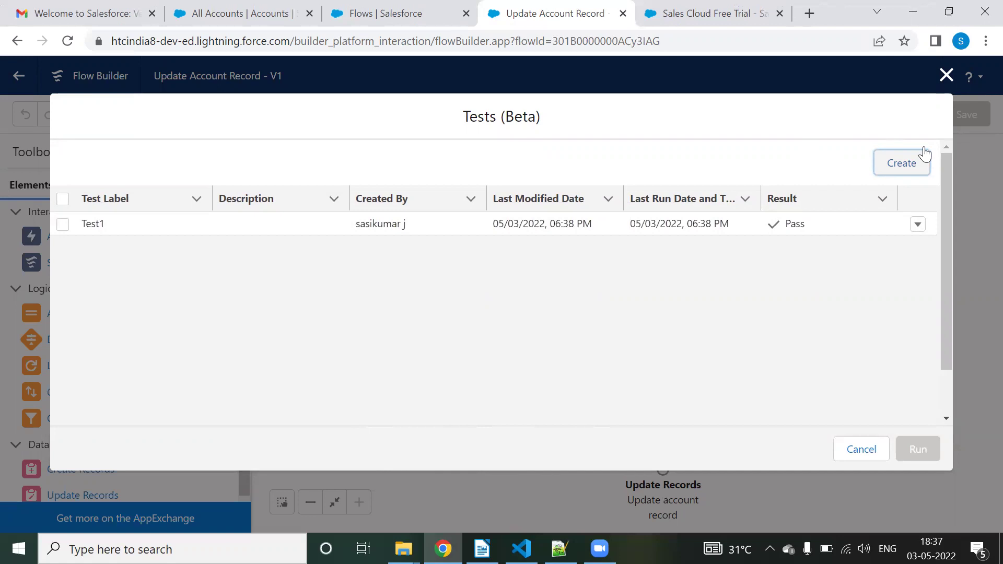
pyautogui.click(946, 77)
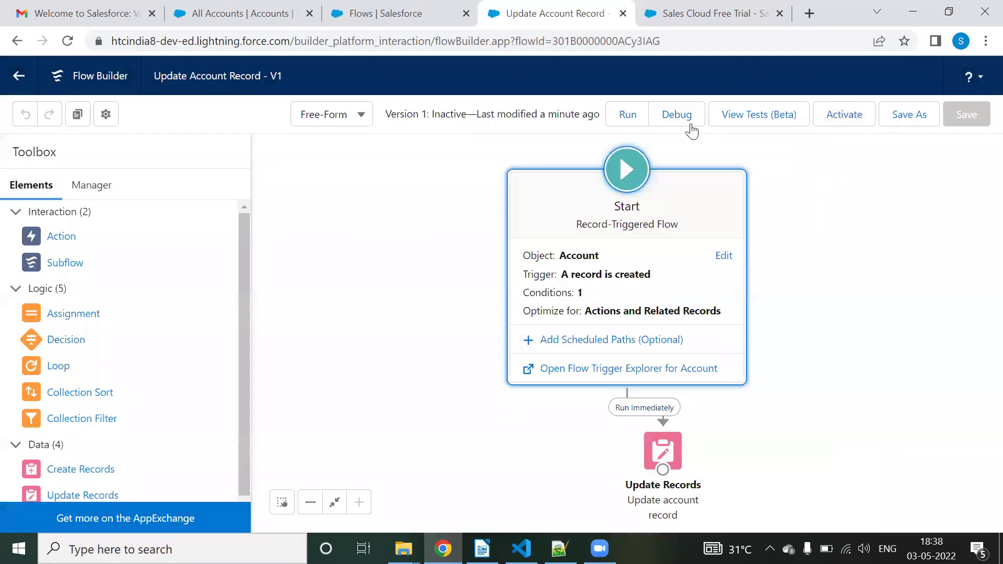
pyautogui.click(482, 549)
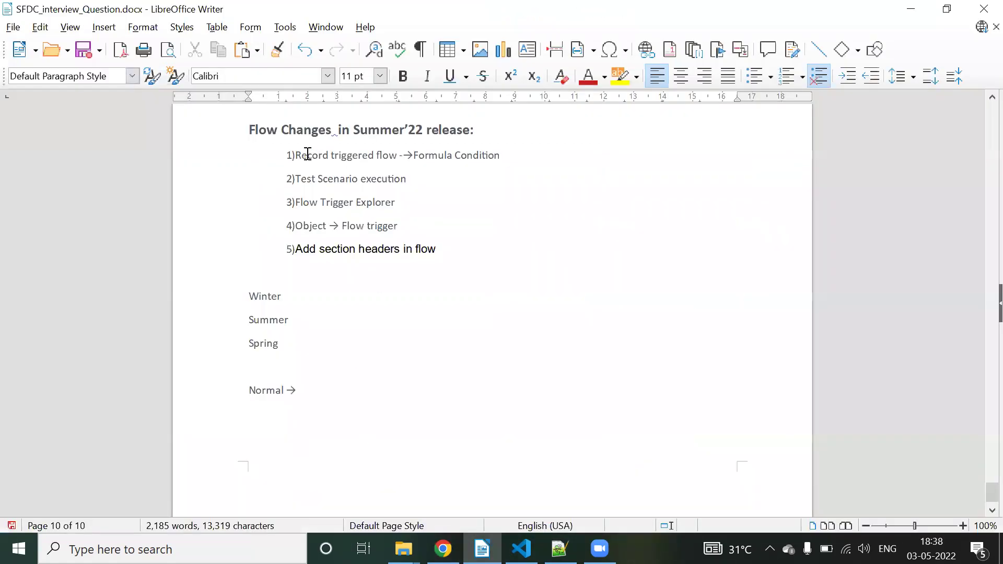
pyautogui.moveTo(307, 154); pyautogui.dragTo(470, 160)
pyautogui.click(473, 156)
# Review the Test Scenario execution note, minimize Writer, and go back from Flow Builder to Setup.
pyautogui.moveTo(303, 179); pyautogui.dragTo(380, 179)
pyautogui.click(388, 179)
pyautogui.click(911, 9)
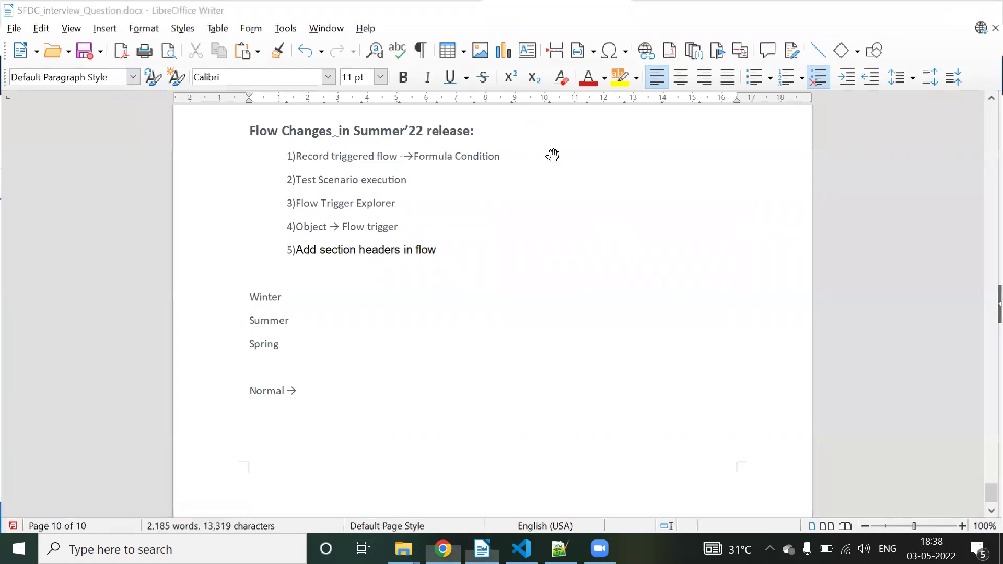
pyautogui.click(18, 77)
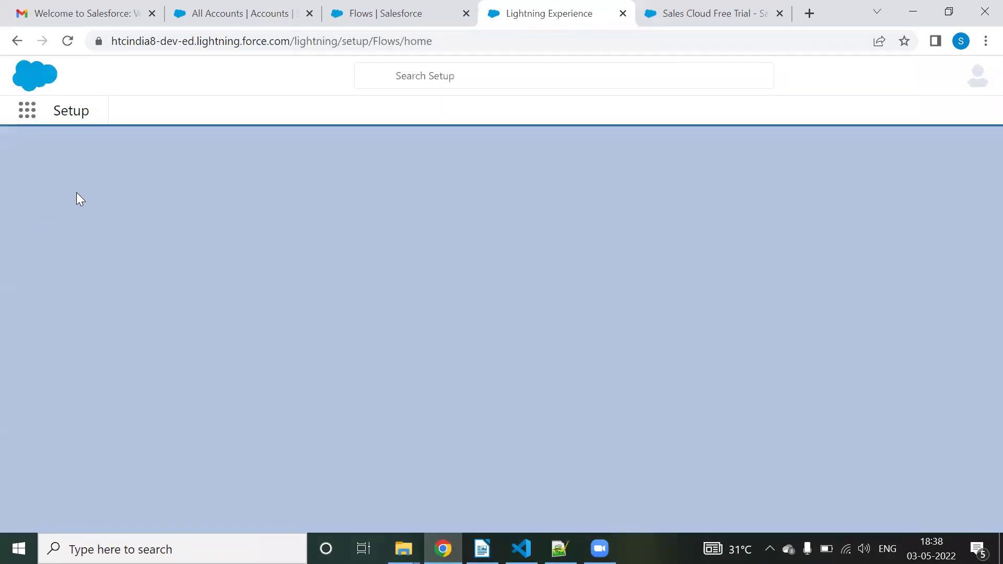
# Search 'fl' in Setup Quick Find and open Flow Trigger Explorer from the Flows page.
pyautogui.click(100, 148)
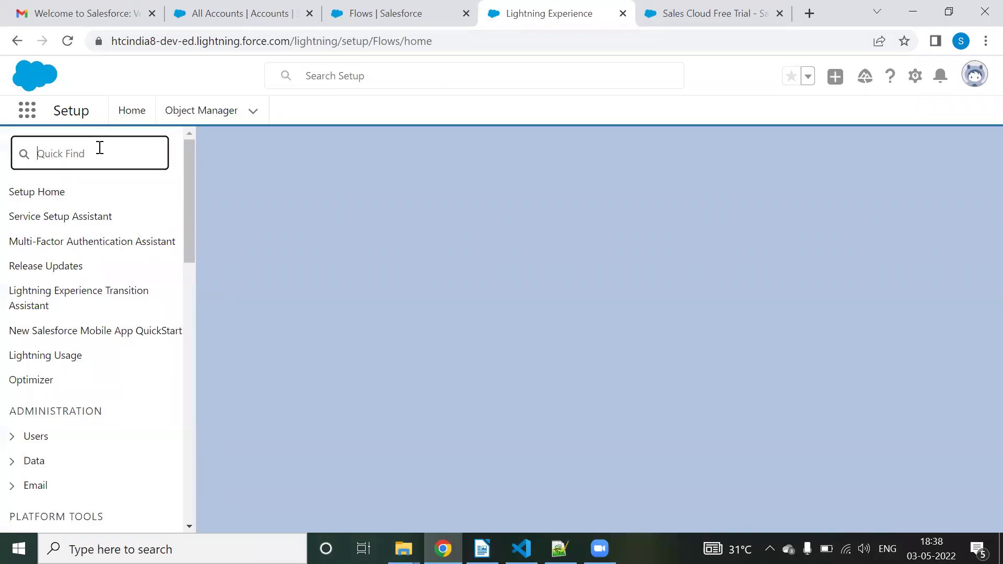
pyautogui.write('fl')
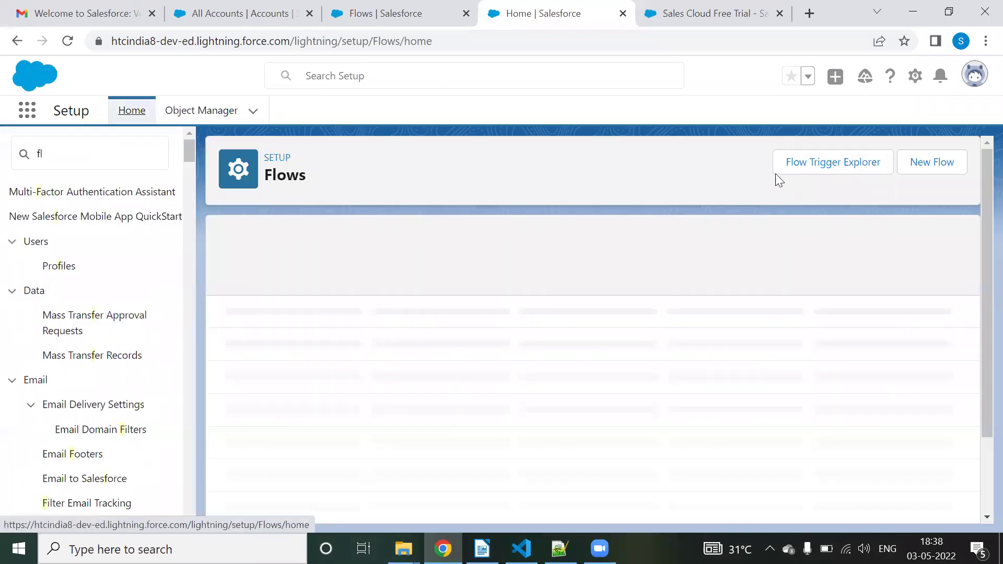
pyautogui.click(856, 164)
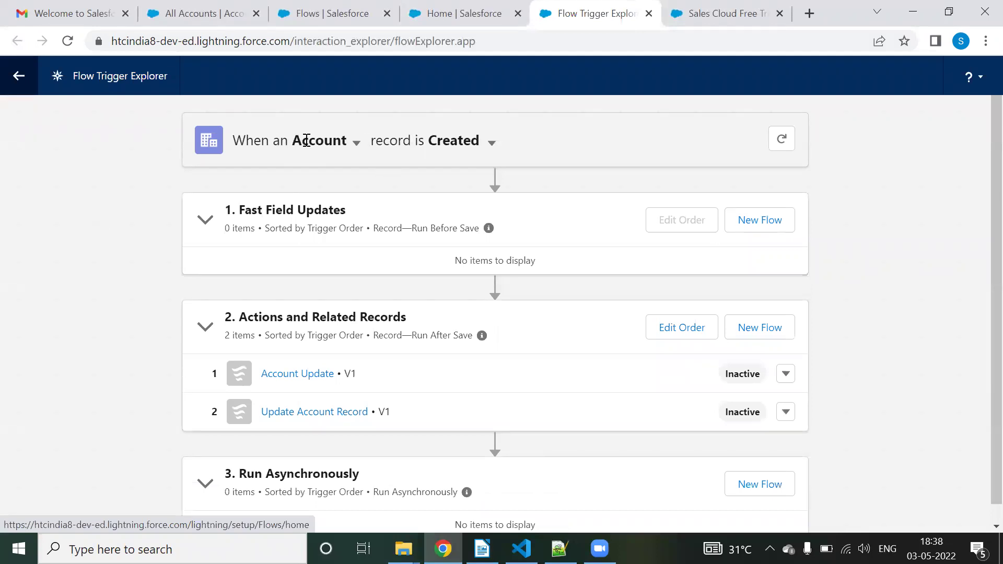
pyautogui.click(494, 146)
pyautogui.click(492, 141)
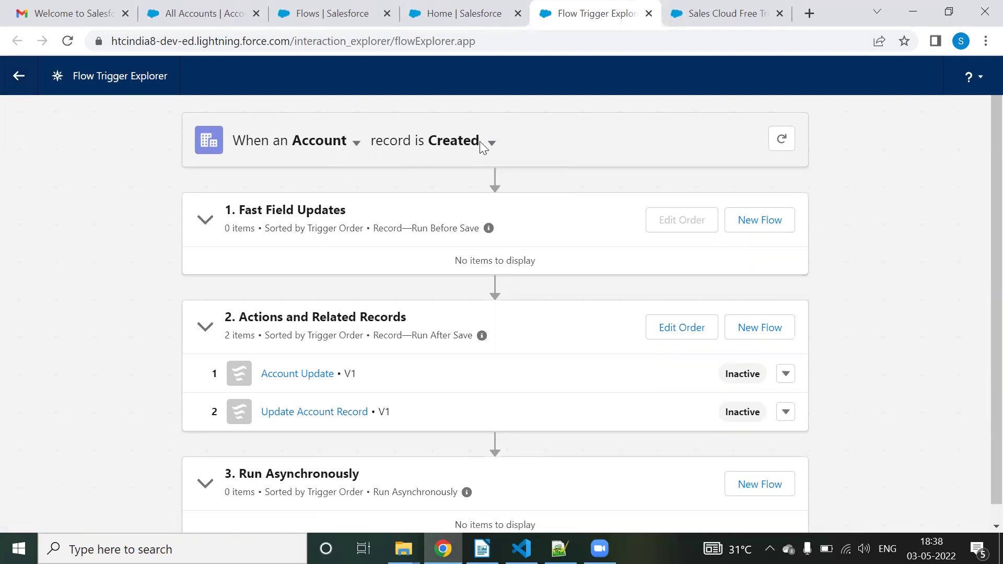
pyautogui.click(491, 145)
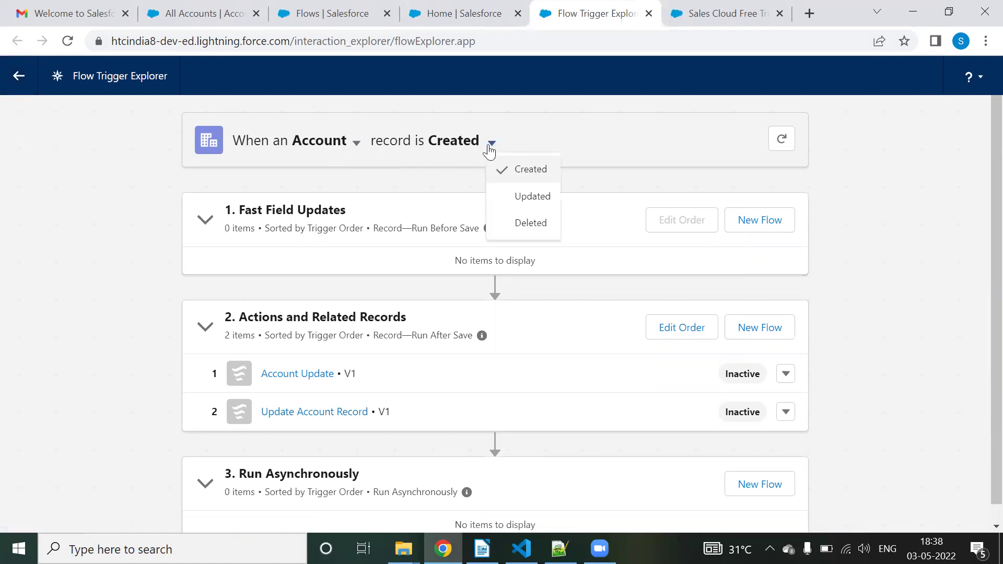
pyautogui.click(512, 198)
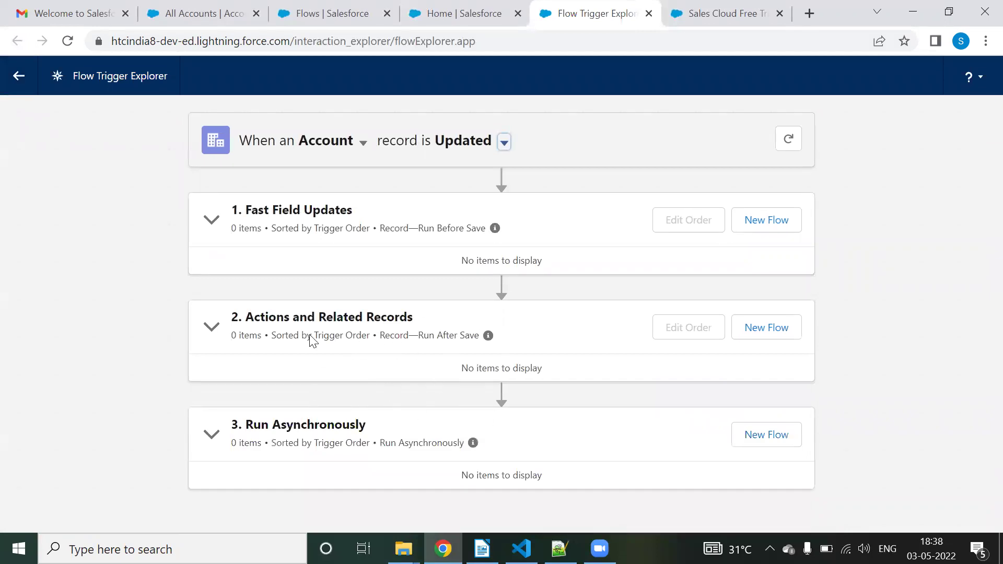
pyautogui.click(505, 142)
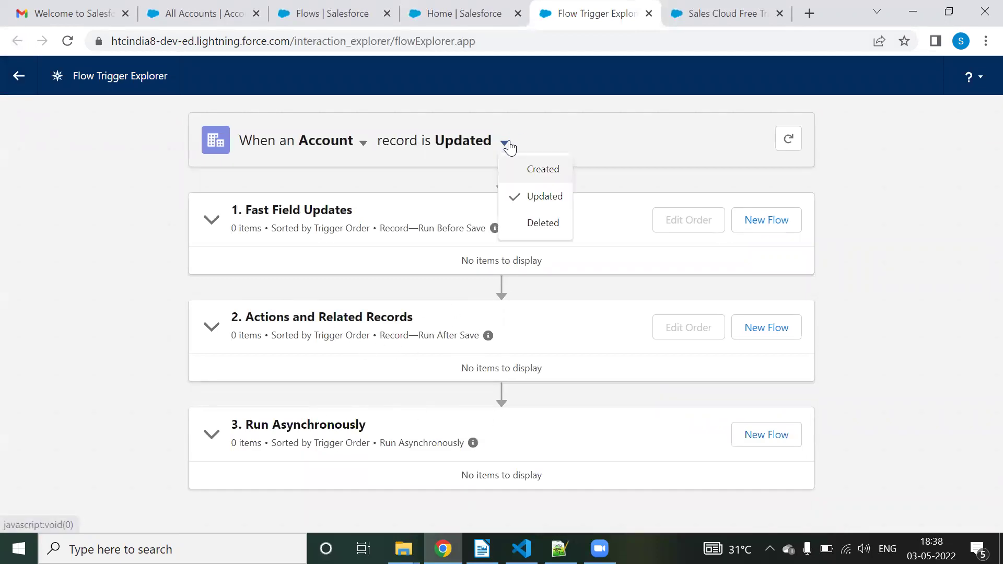
pyautogui.click(531, 161)
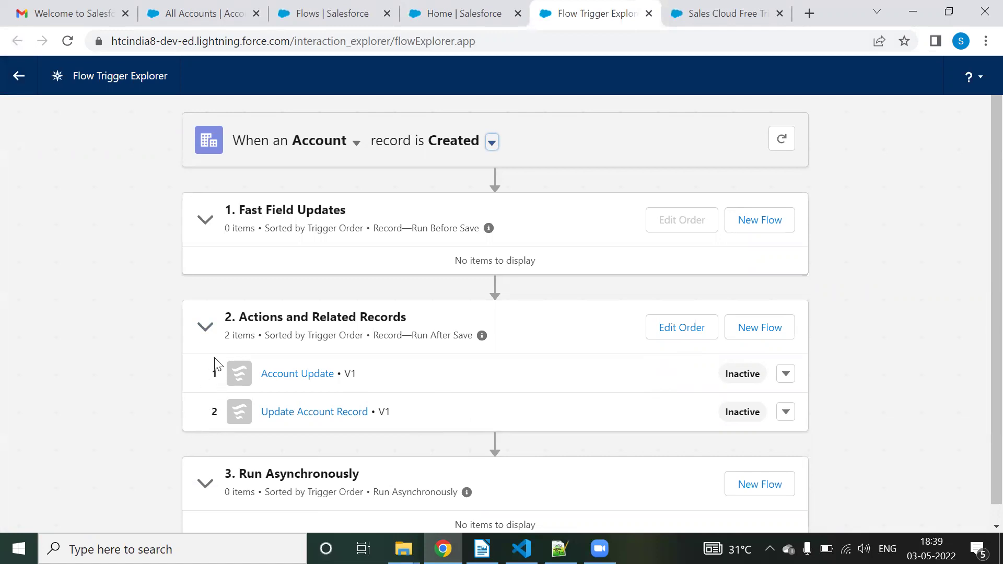
# Move Update Account Record to the top of the after-save order and confirm, giving it order 500.
pyautogui.click(677, 334)
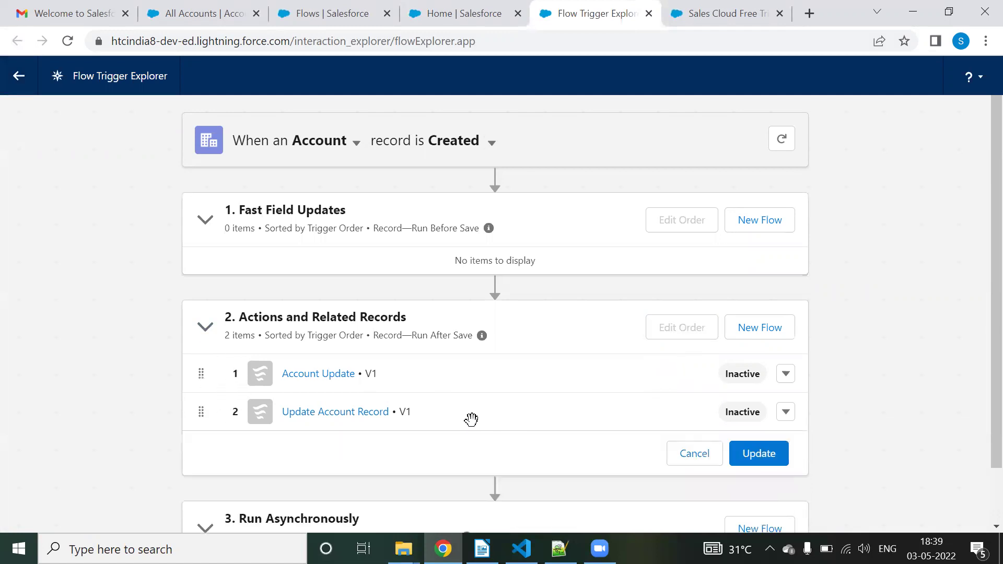
pyautogui.moveTo(465, 412); pyautogui.dragTo(469, 367)
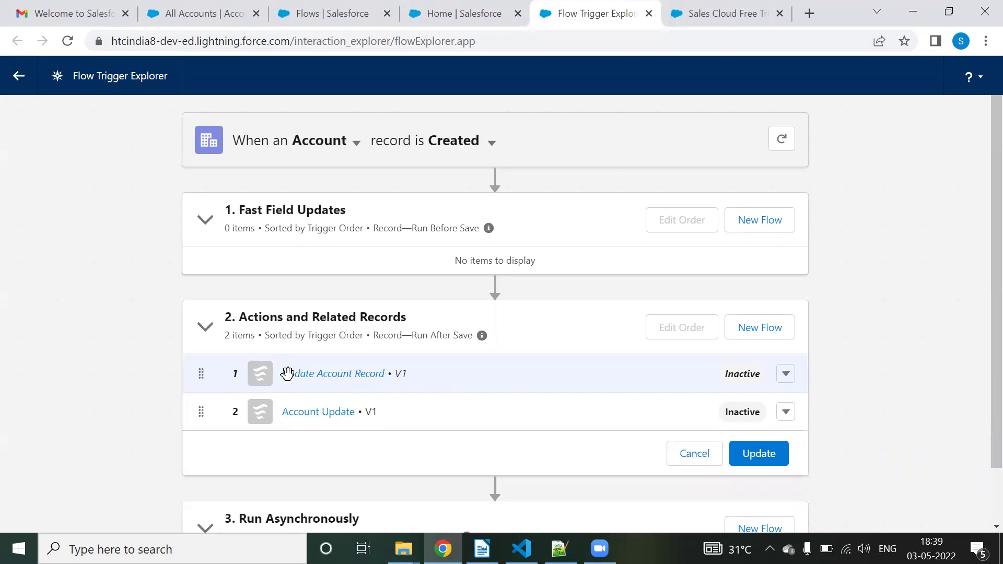
pyautogui.click(764, 459)
pyautogui.click(776, 403)
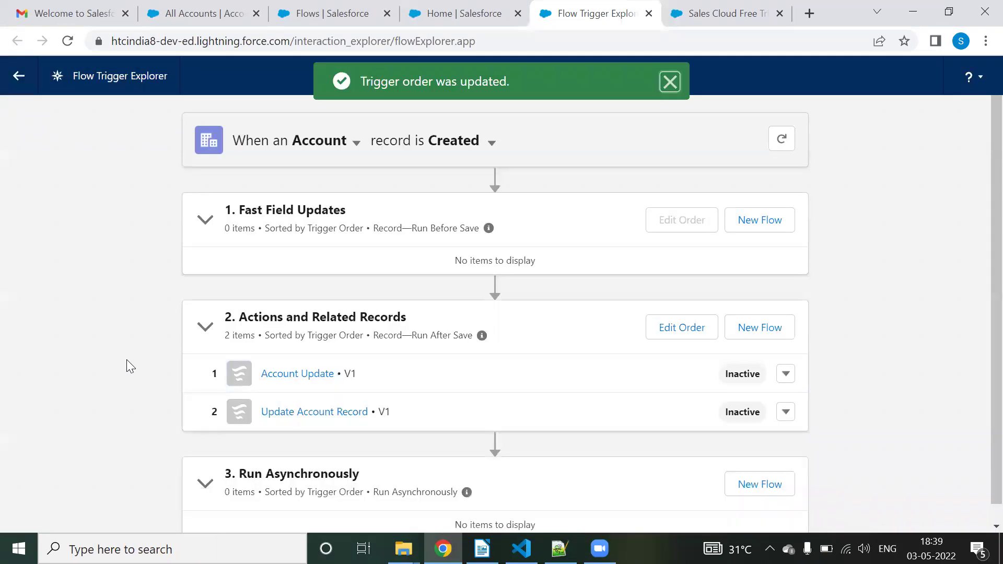
pyautogui.scroll(-2, 289, 400)
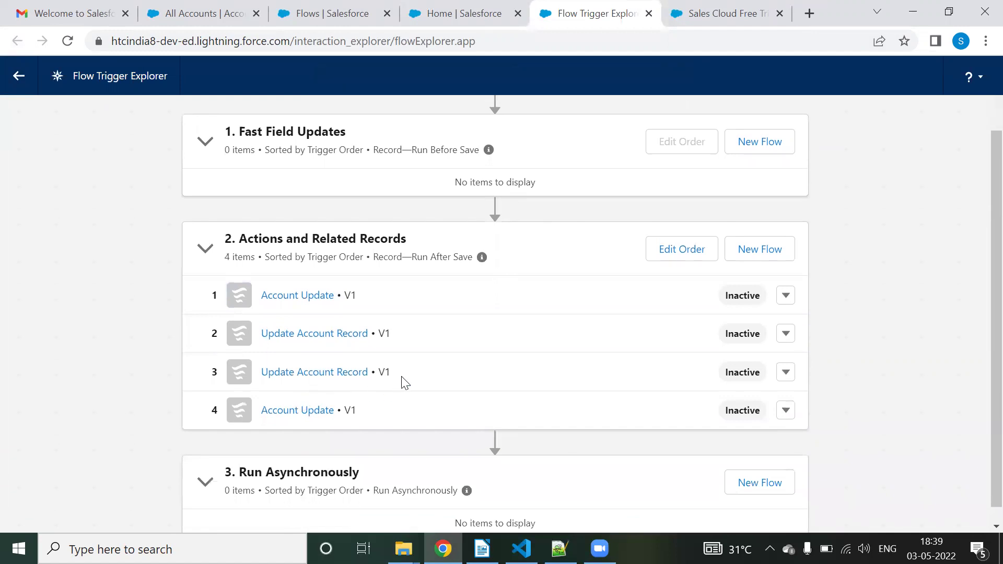
# Reorder the Actions and Related Records flows: Account Update at 100, Update Account Record at 200, and confirm.
pyautogui.click(786, 372)
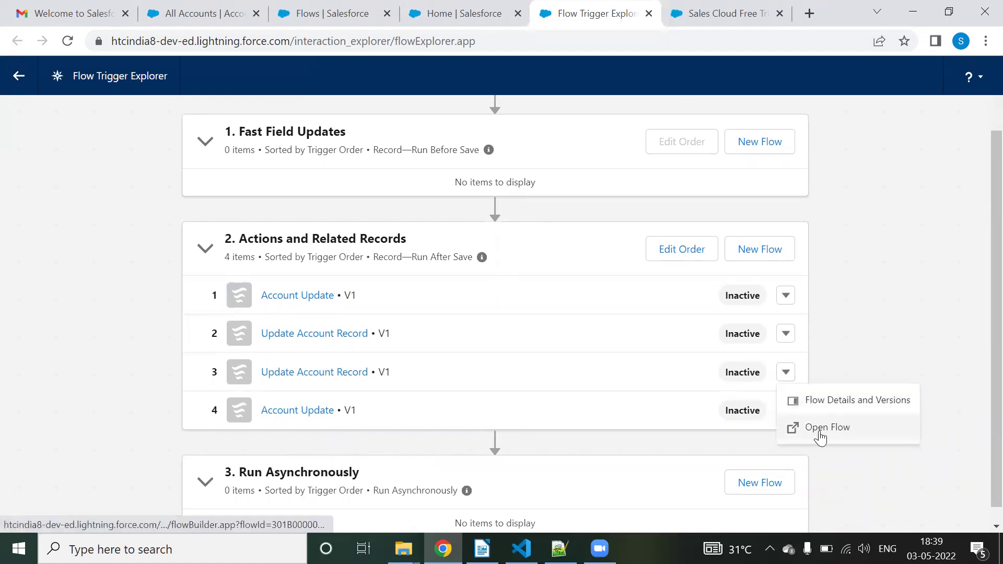
pyautogui.click(885, 331)
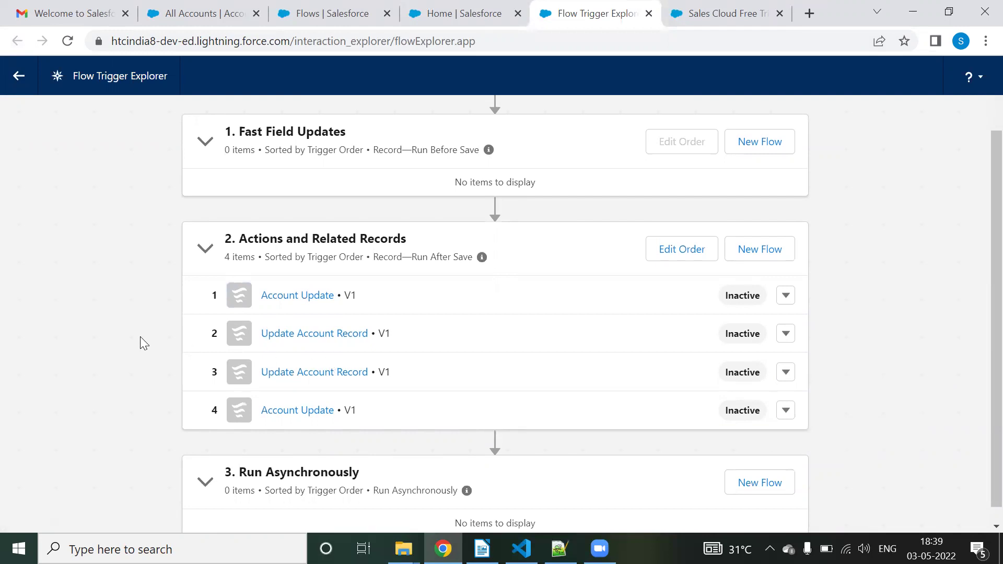
pyautogui.scroll(2, 140, 336)
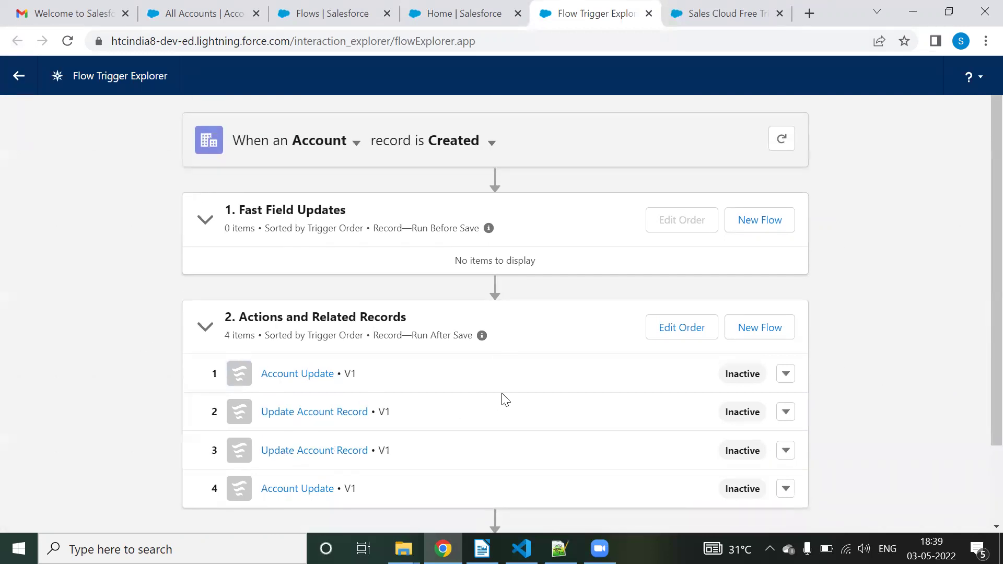
pyautogui.click(682, 329)
pyautogui.scroll(-3, 600, 324)
pyautogui.moveTo(375, 313); pyautogui.dragTo(437, 222)
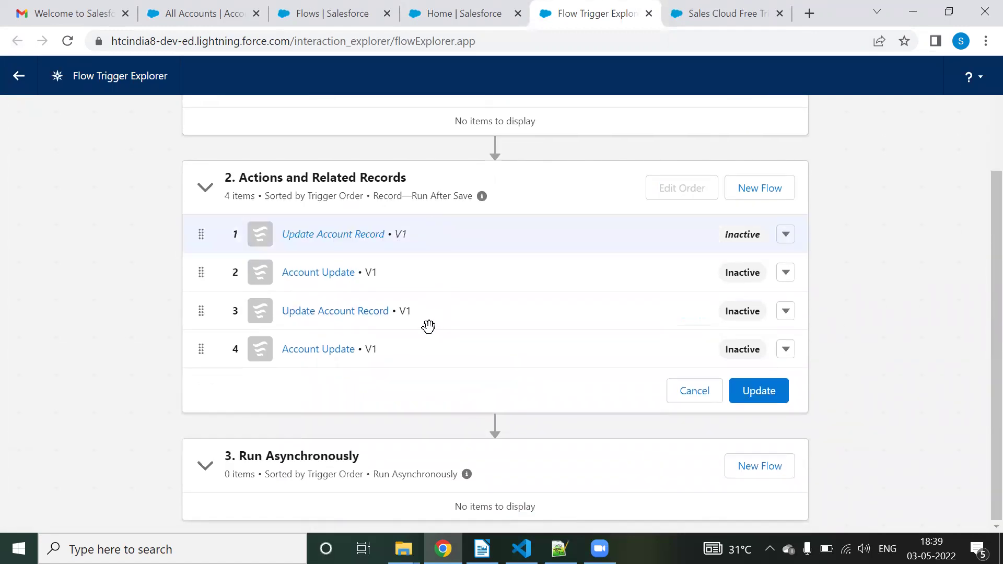
pyautogui.moveTo(409, 285); pyautogui.dragTo(488, 296)
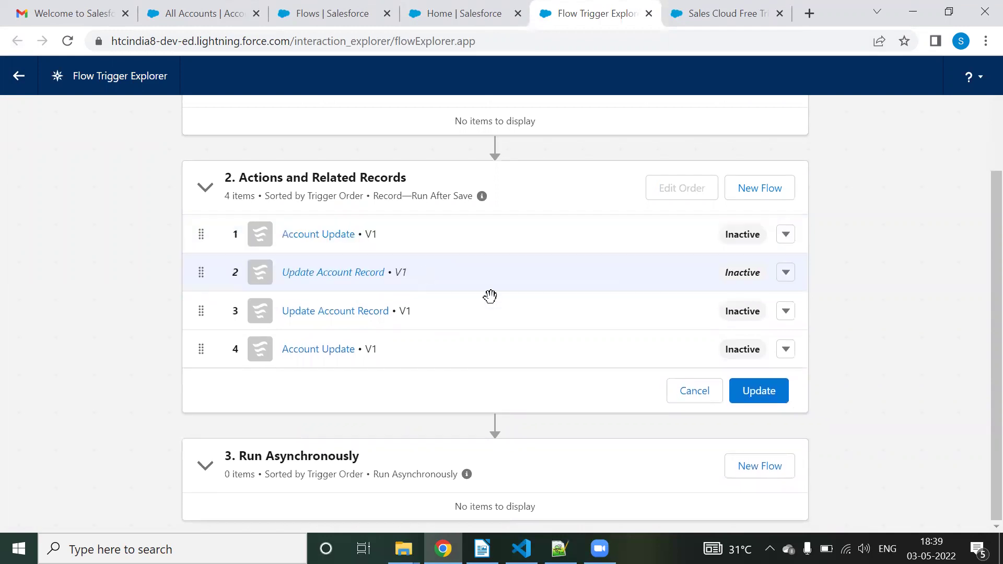
pyautogui.click(766, 394)
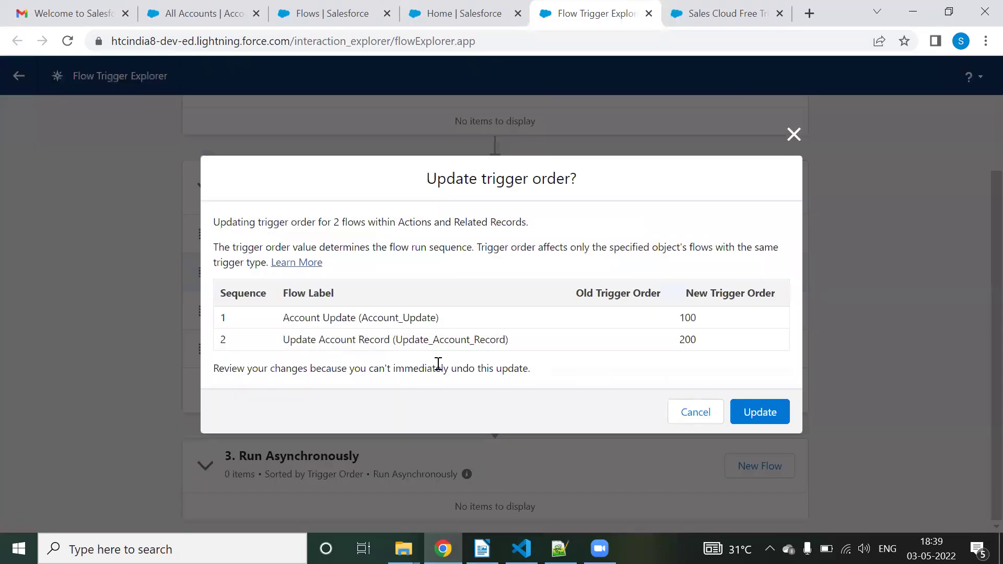
pyautogui.click(755, 414)
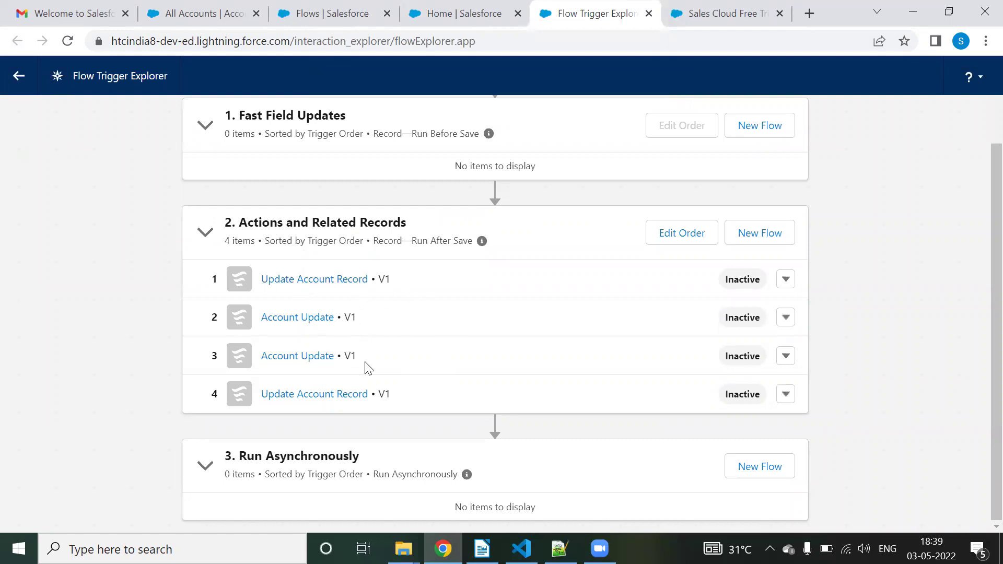
# Review the saved flow order and compare it with the release notes in Writer.
pyautogui.scroll(2, 340, 380)
pyautogui.scroll(-2, 340, 380)
pyautogui.scroll(2, 394, 362)
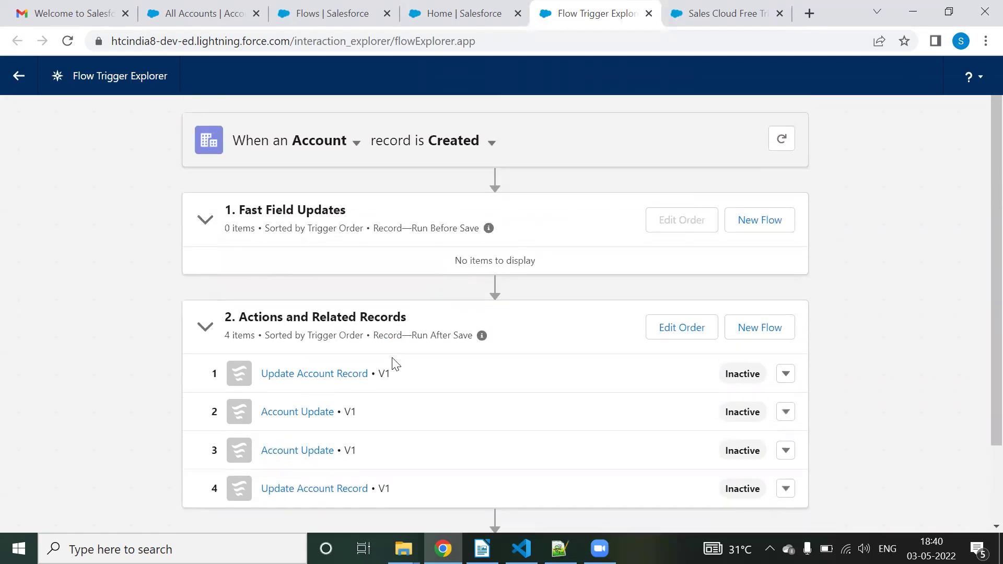
pyautogui.scroll(-2, 394, 363)
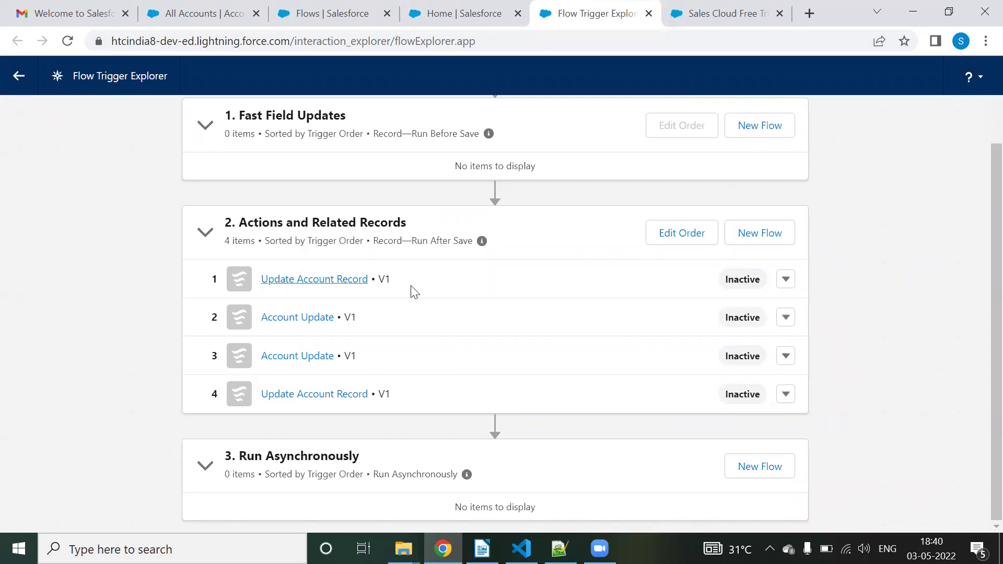
pyautogui.moveTo(467, 474)
pyautogui.click(481, 549)
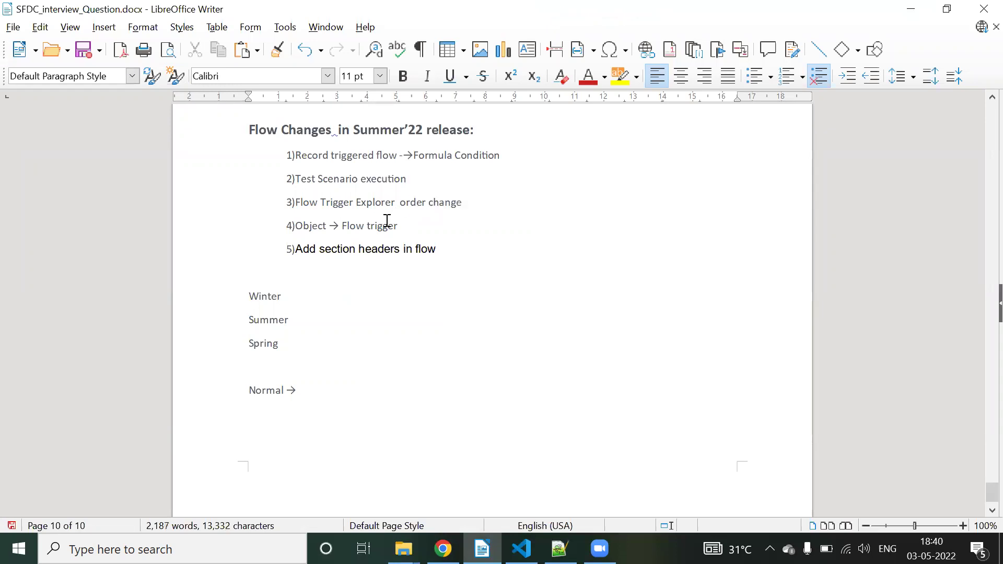
# Back in Chrome, cycle through the All Accounts and Sales Cloud tabs, then go to Object Manager.
pyautogui.click(911, 9)
pyautogui.click(329, 6)
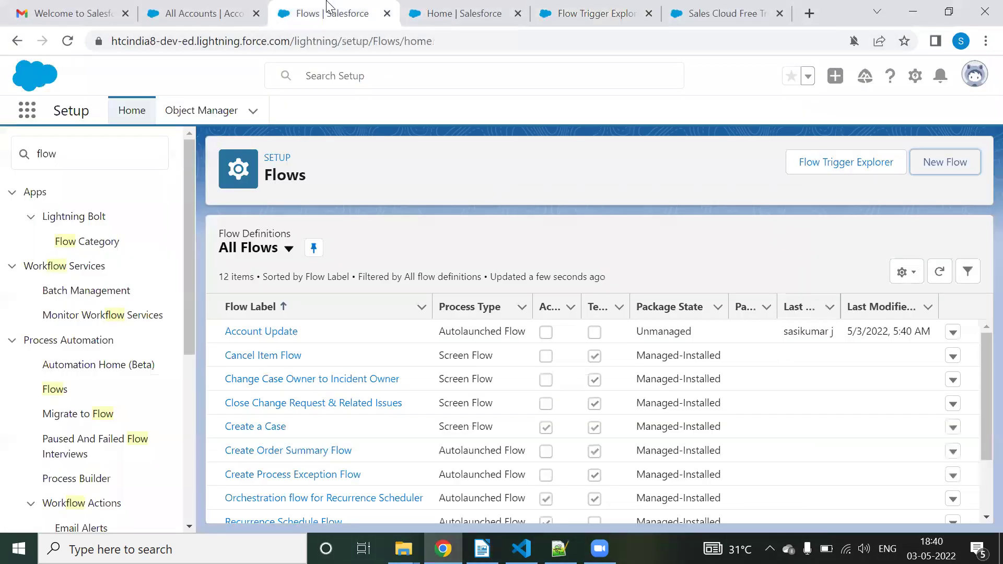
pyautogui.click(214, 12)
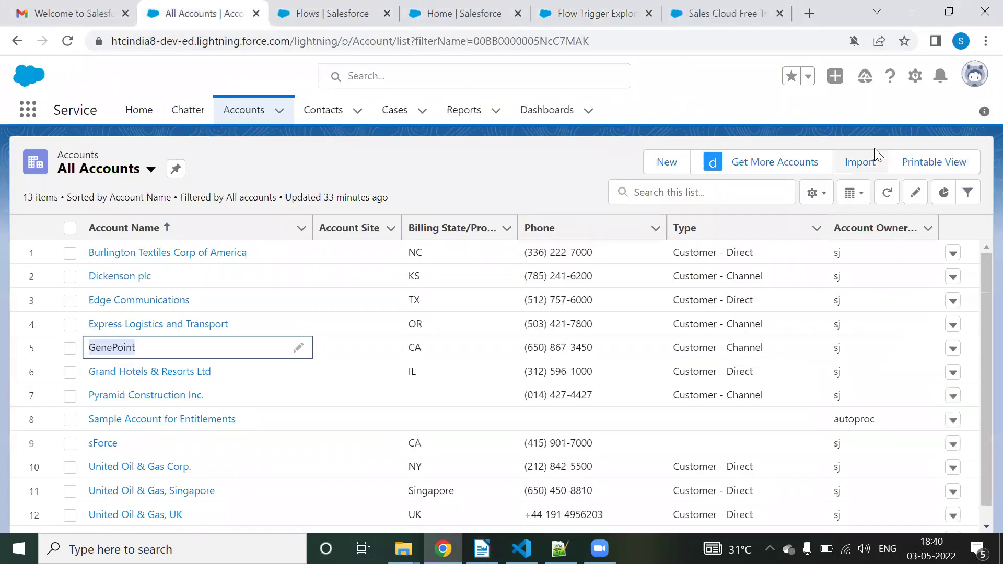
pyautogui.click(715, 7)
pyautogui.click(373, 8)
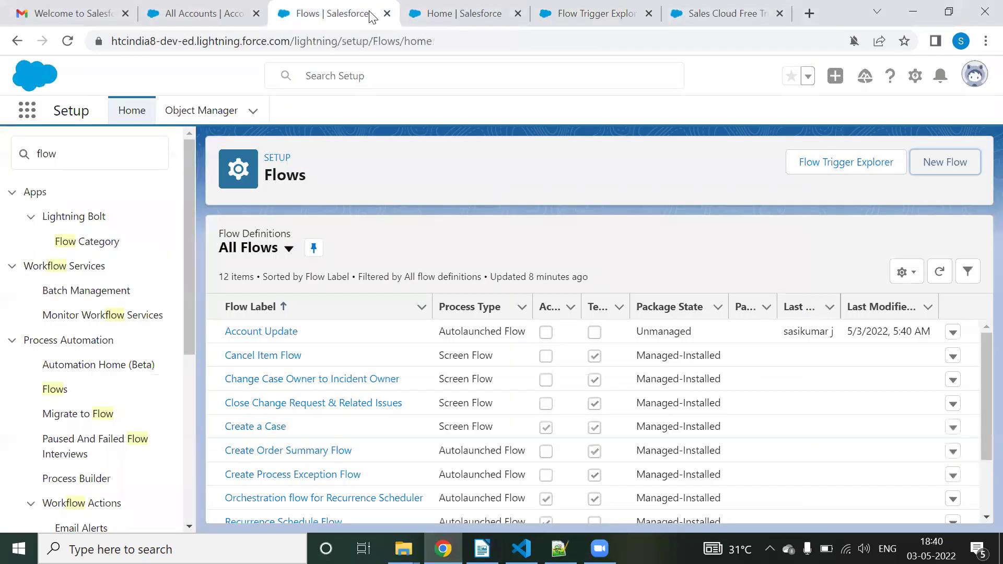
pyautogui.click(195, 118)
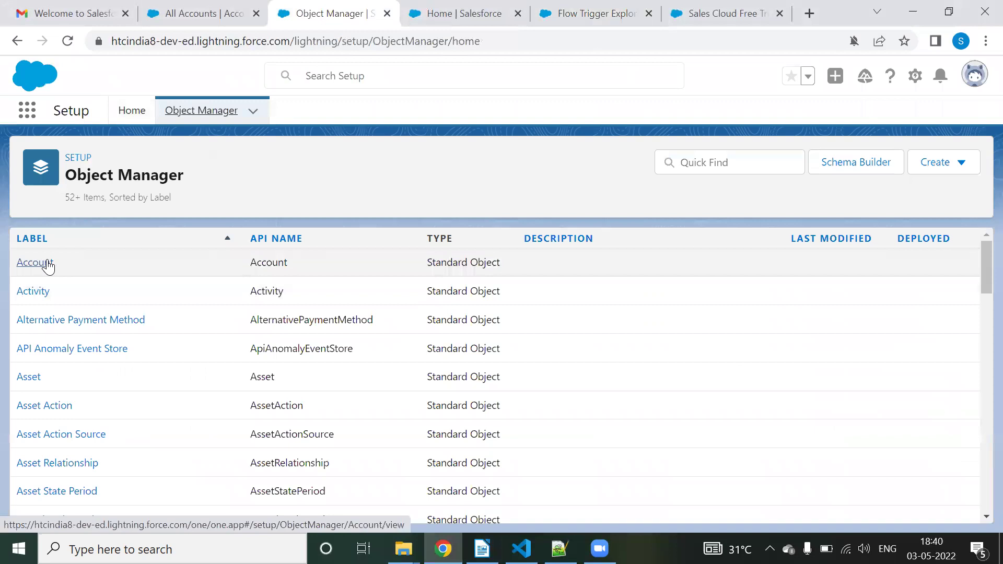
# Open the Account object's Flow Triggers page and sort its two flows by the Trigger column.
pyautogui.click(48, 268)
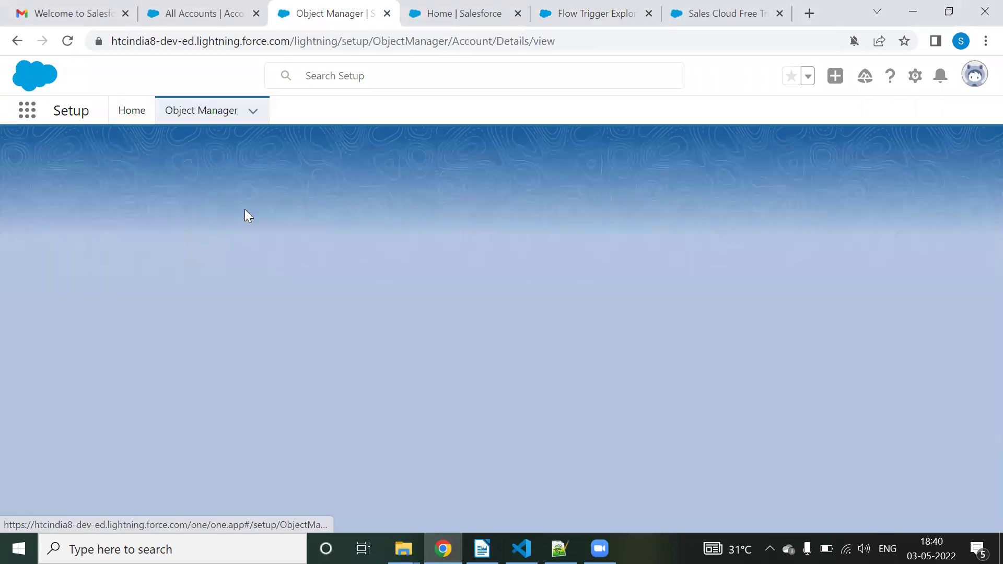
pyautogui.scroll(-3, 113, 263)
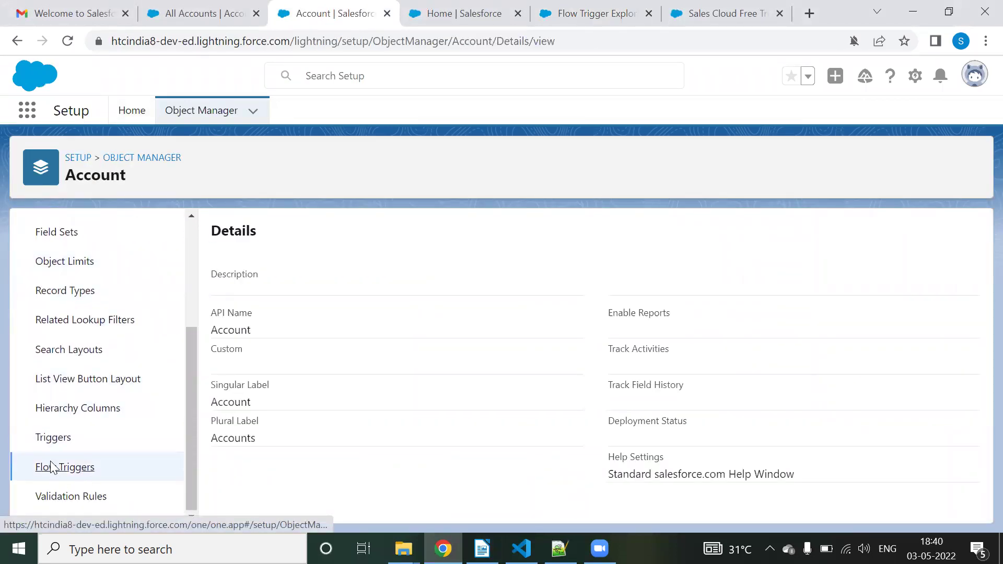
pyautogui.click(52, 467)
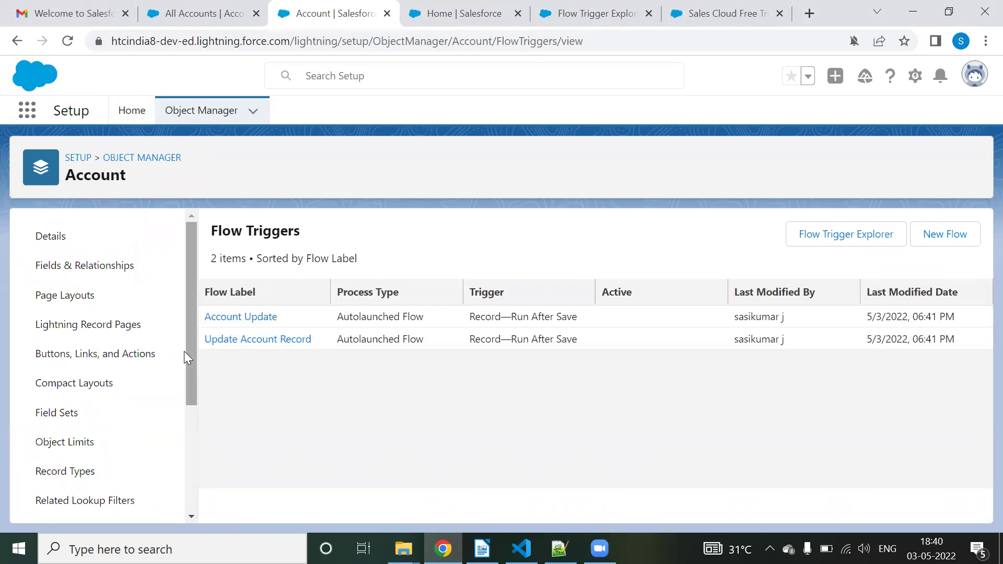
pyautogui.scroll(-3, 187, 358)
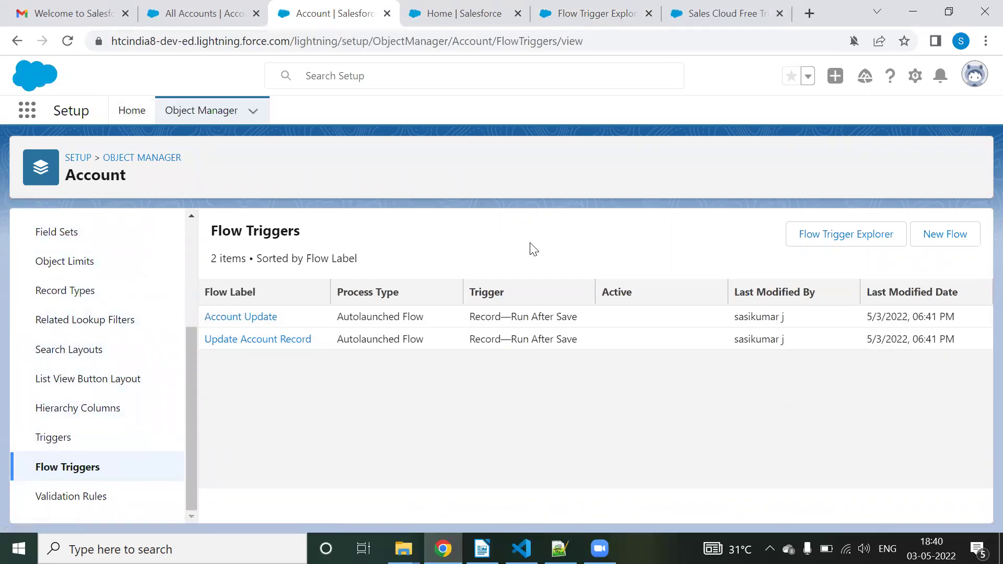
pyautogui.click(487, 292)
# Cycle through the Flow Trigger Explorer and Account tabs and land on the All Flows list of 13 flows.
pyautogui.click(461, 6)
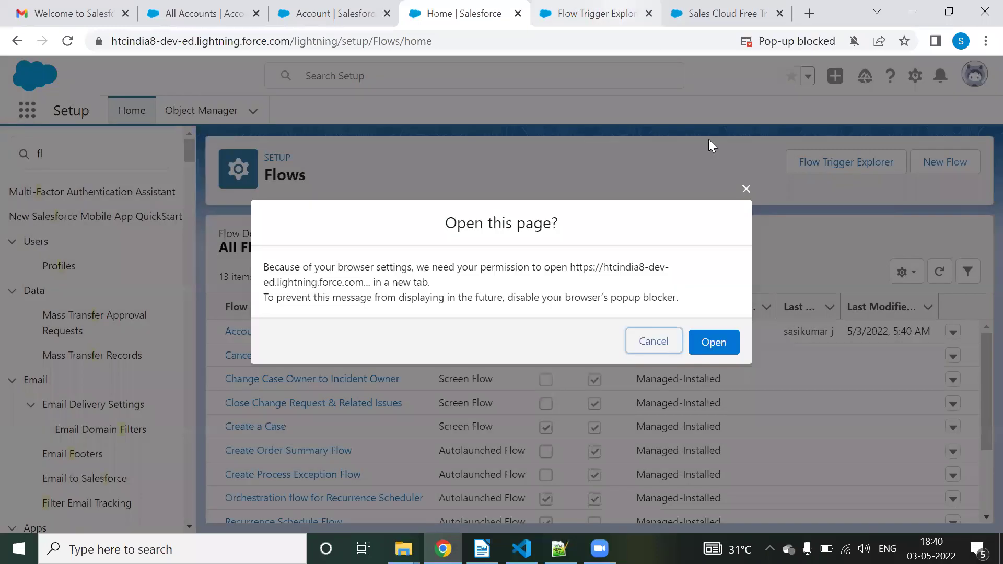
pyautogui.click(614, 7)
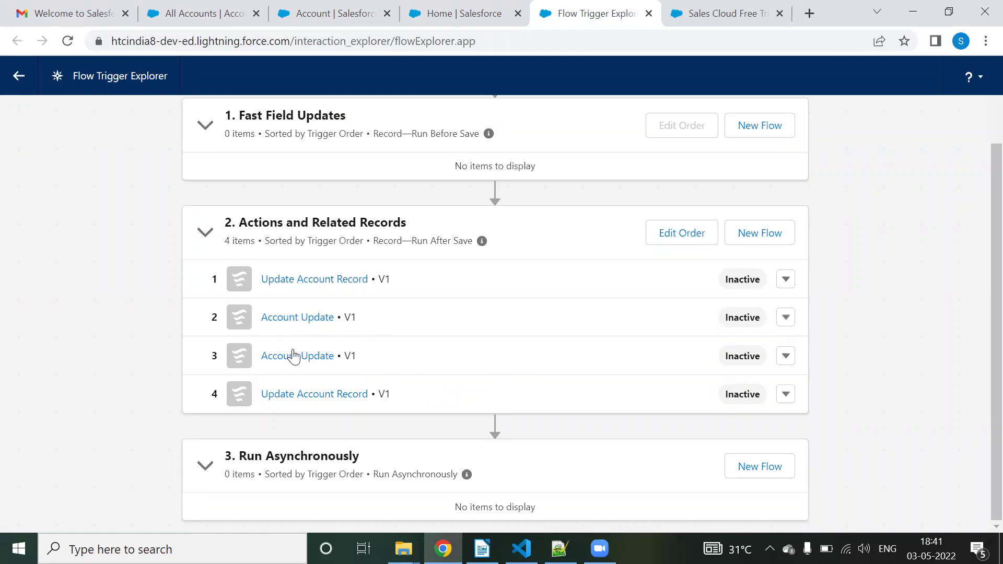
pyautogui.scroll(3, 80, 307)
pyautogui.click(21, 78)
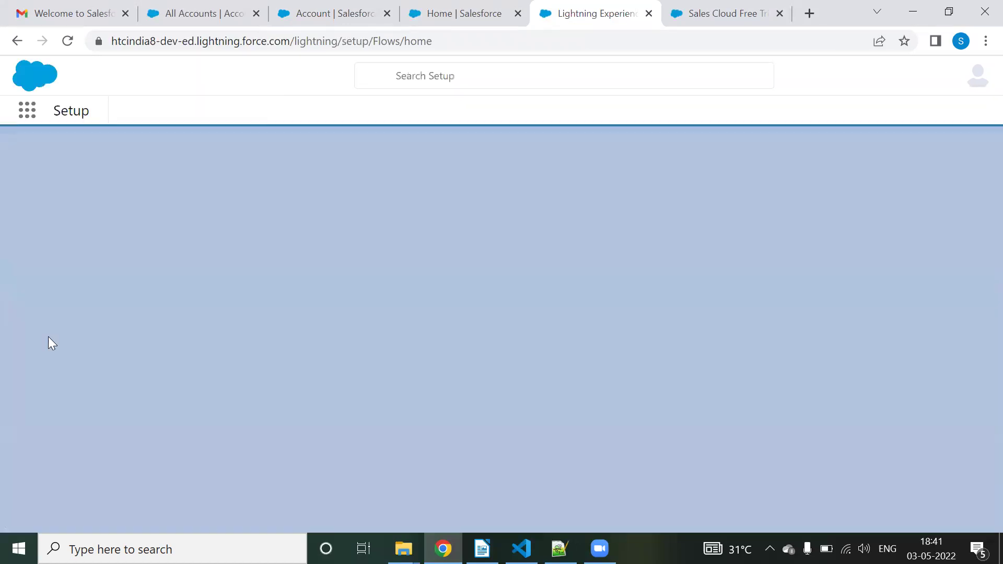
pyautogui.click(313, 10)
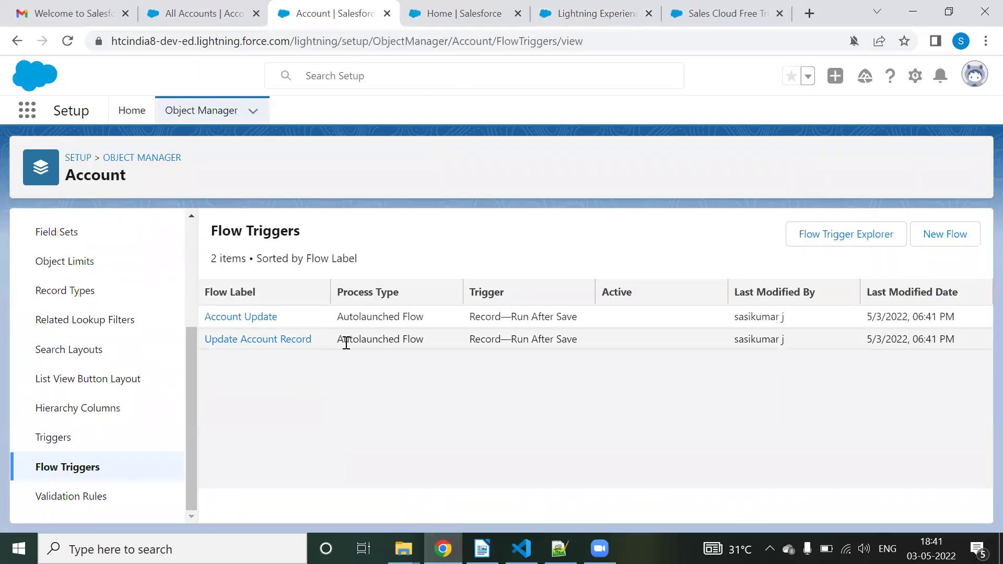
pyautogui.click(589, 12)
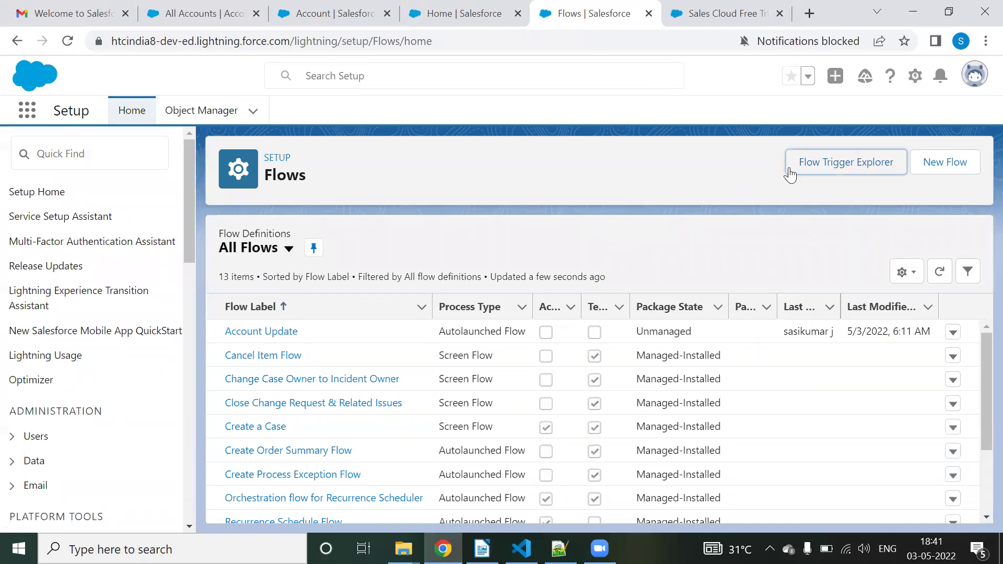
# Open Flow Trigger Explorer from the Flows page and close the duplicate tab.
pyautogui.doubleClick(846, 162)
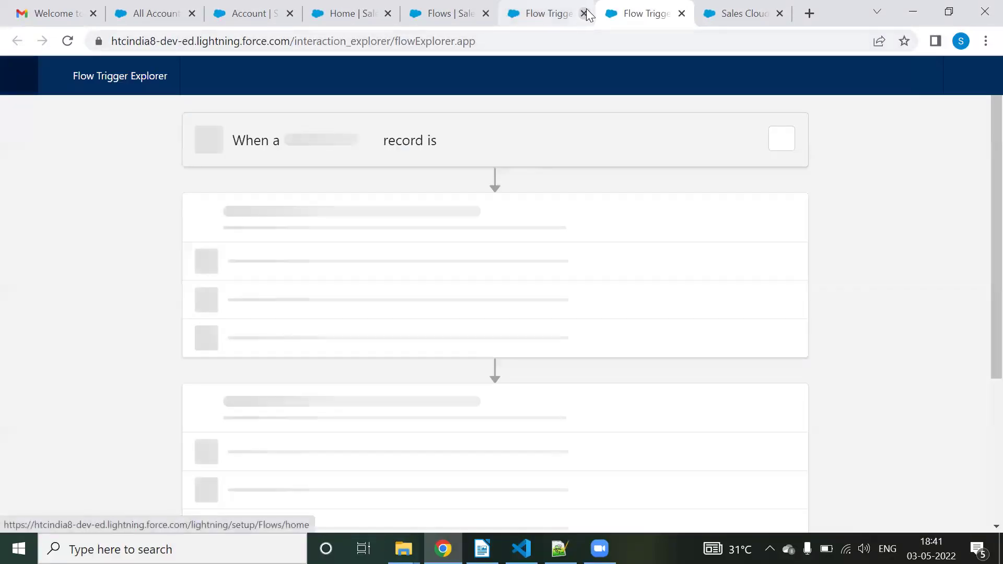
pyautogui.click(584, 14)
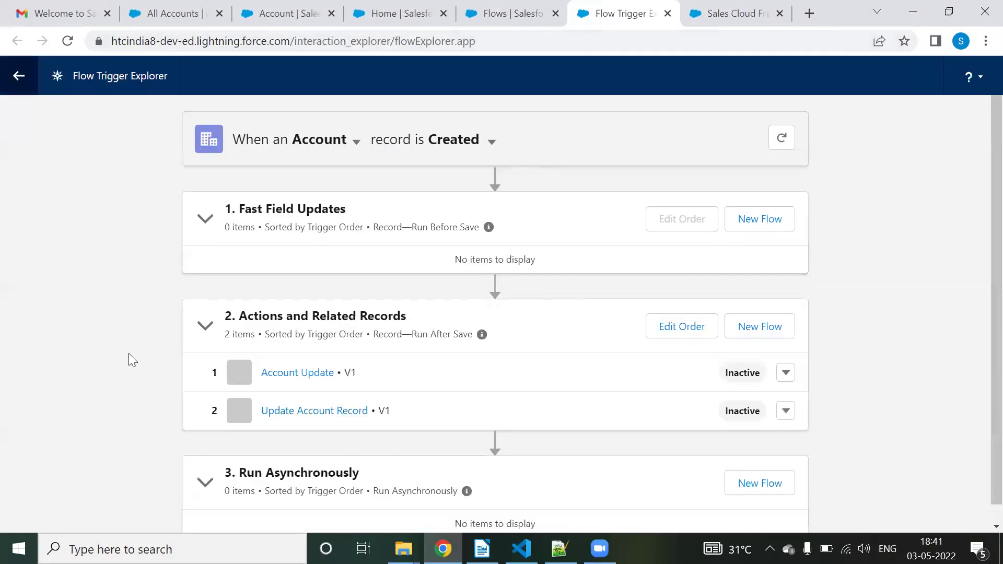
pyautogui.scroll(-1, 402, 407)
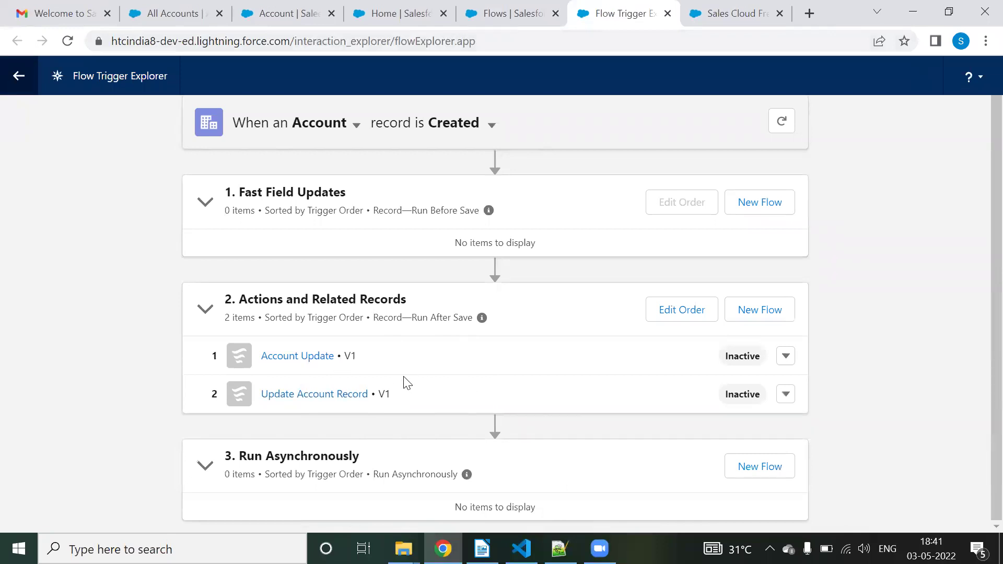
# Set Update Account Record to order 50 ahead of Account Update, then switch to the Writer notes.
pyautogui.click(680, 312)
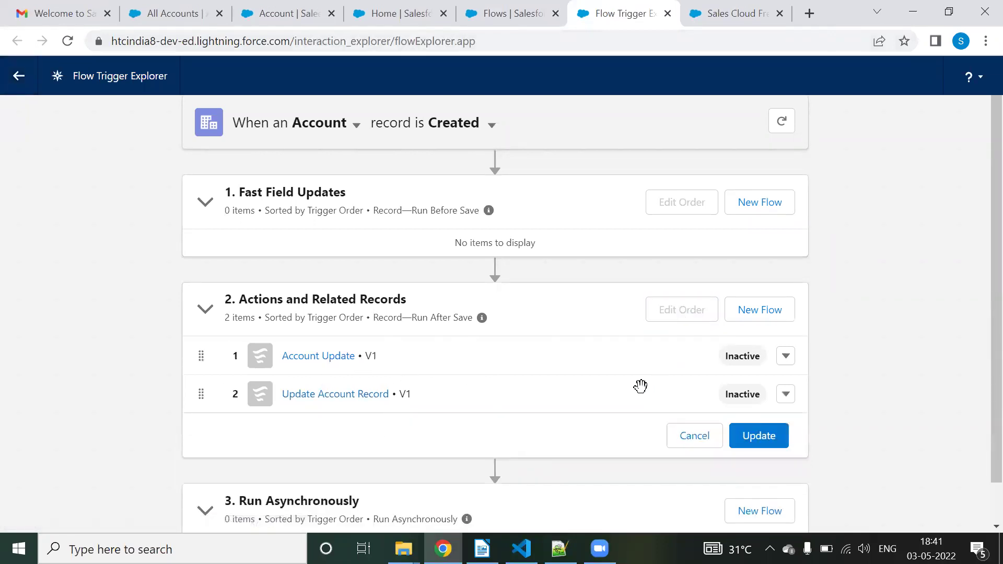
pyautogui.moveTo(511, 397); pyautogui.dragTo(501, 352)
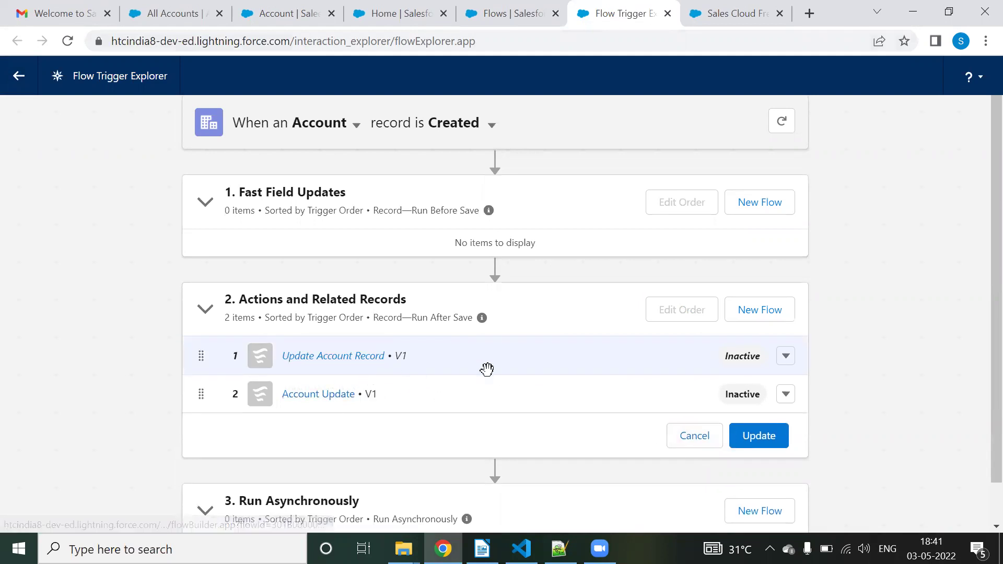
pyautogui.click(760, 442)
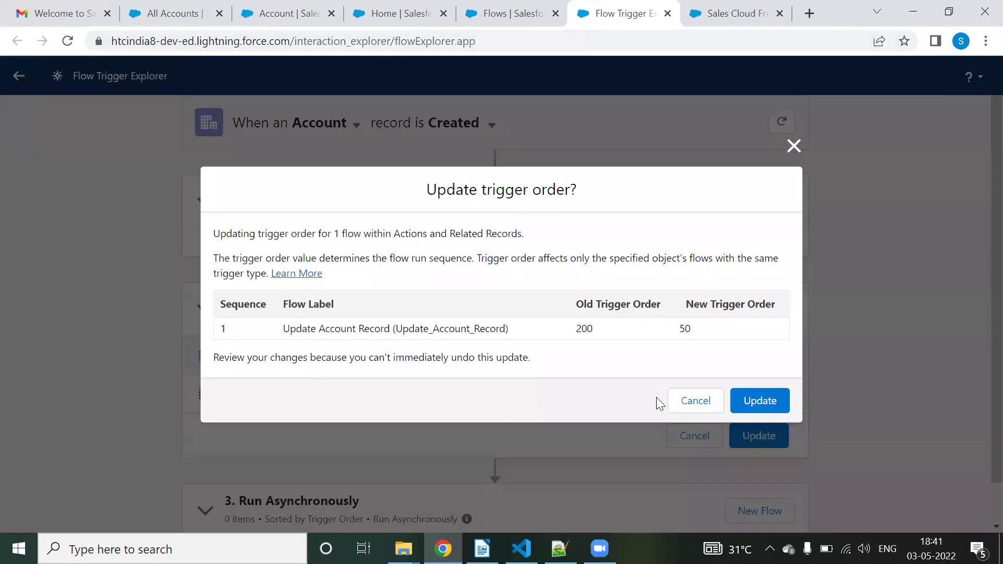
pyautogui.click(741, 401)
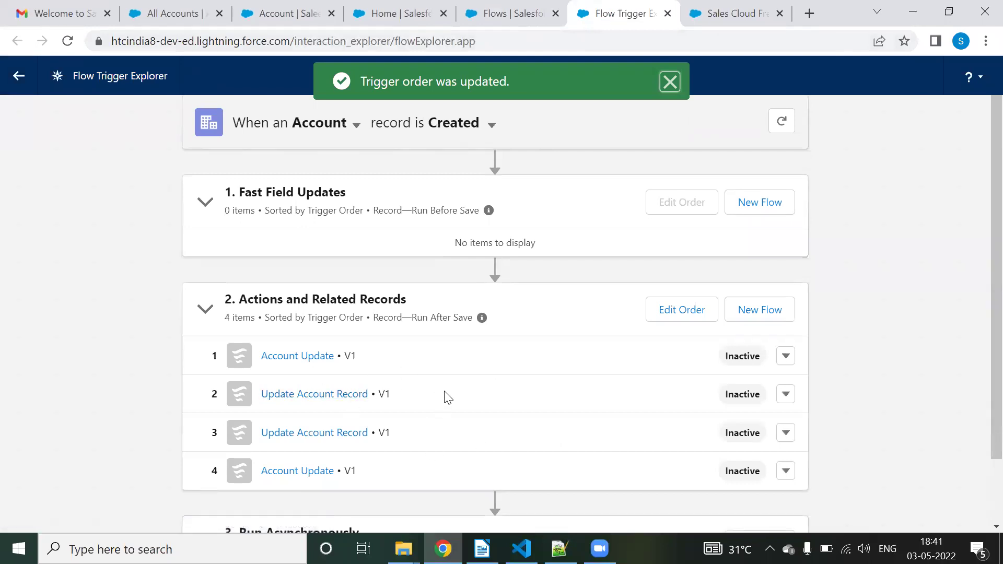
pyautogui.scroll(-2, 437, 397)
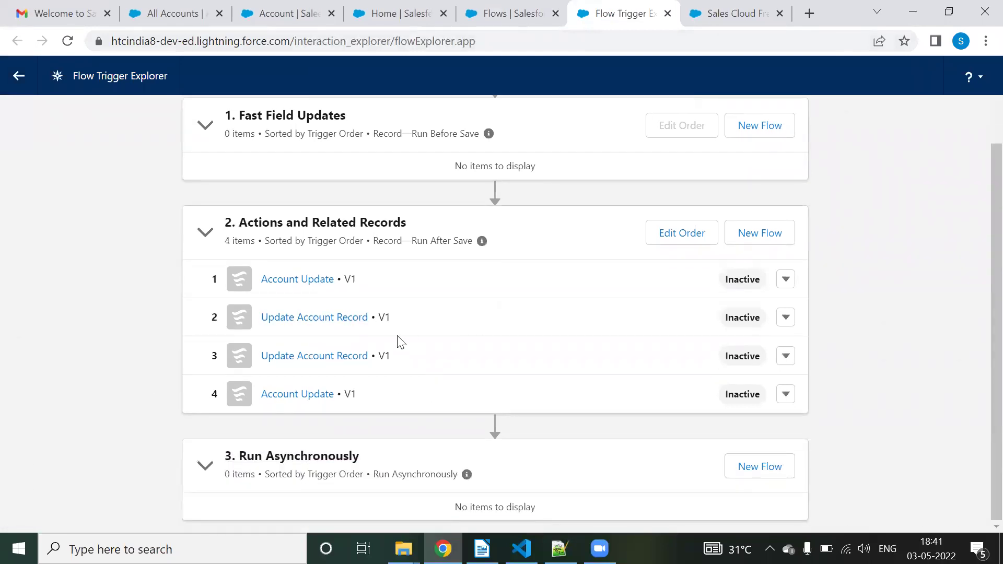
pyautogui.click(481, 549)
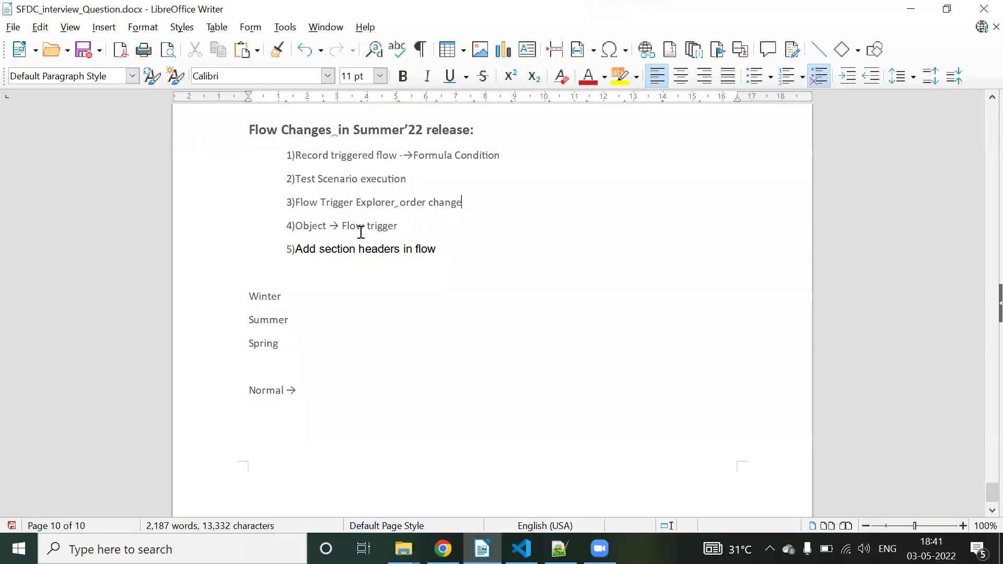
# Look over item 4 of the Summer'22 flow change notes, then return to the Flows tab in Chrome.
pyautogui.moveTo(312, 227)
pyautogui.mouseDown()
pyautogui.moveTo(385, 222)
pyautogui.moveTo(302, 224)
pyautogui.mouseUp()
pyautogui.click(328, 219)
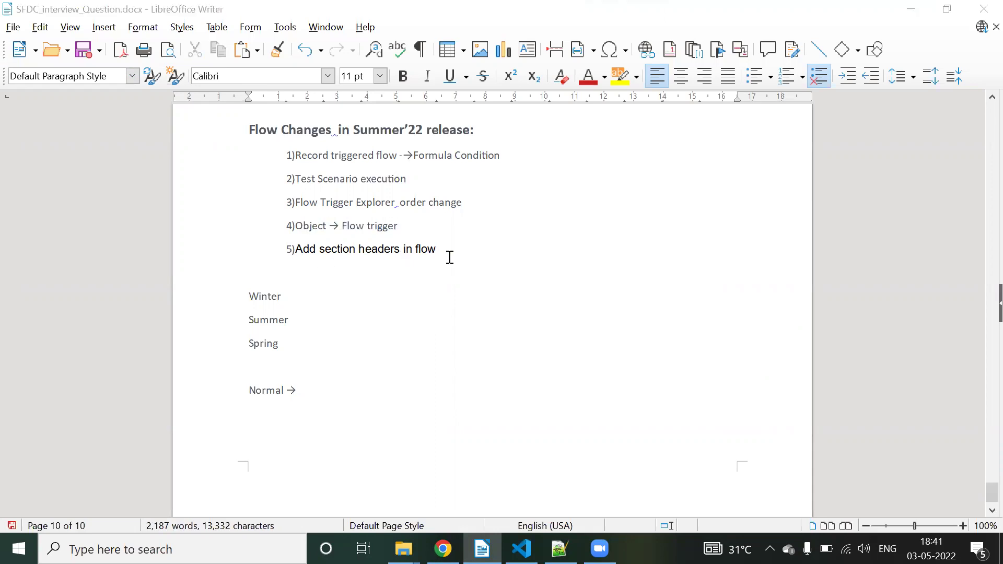
pyautogui.hotkey('alt', 'Tab')
pyautogui.click(397, 8)
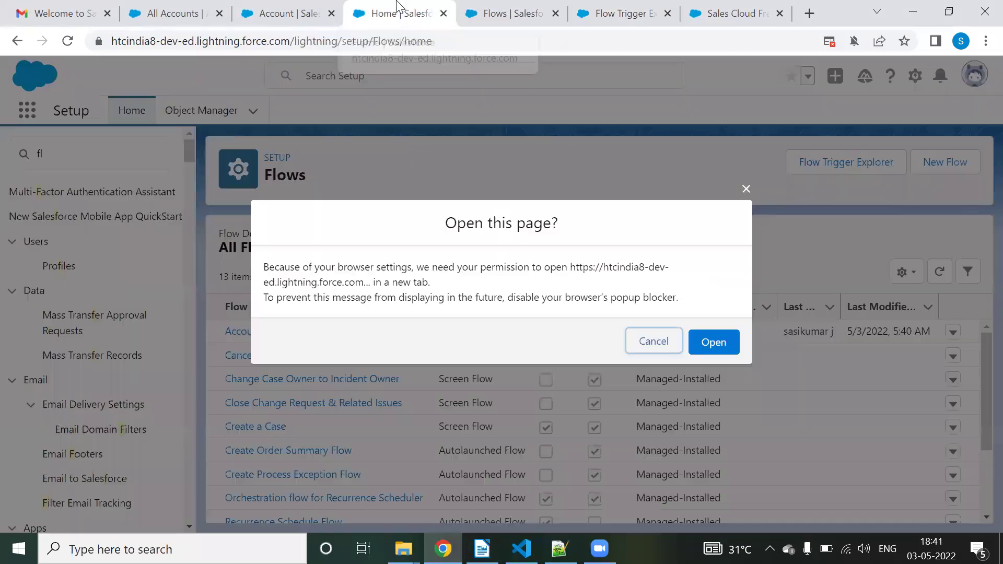
# Dismiss the open-page prompt and create a new Screen Flow.
pyautogui.click(746, 189)
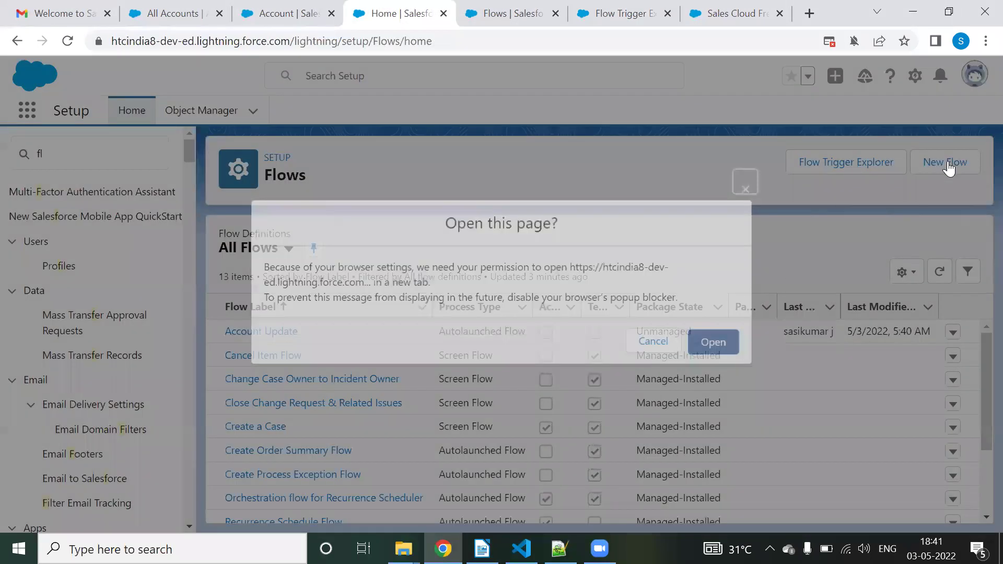
pyautogui.click(950, 166)
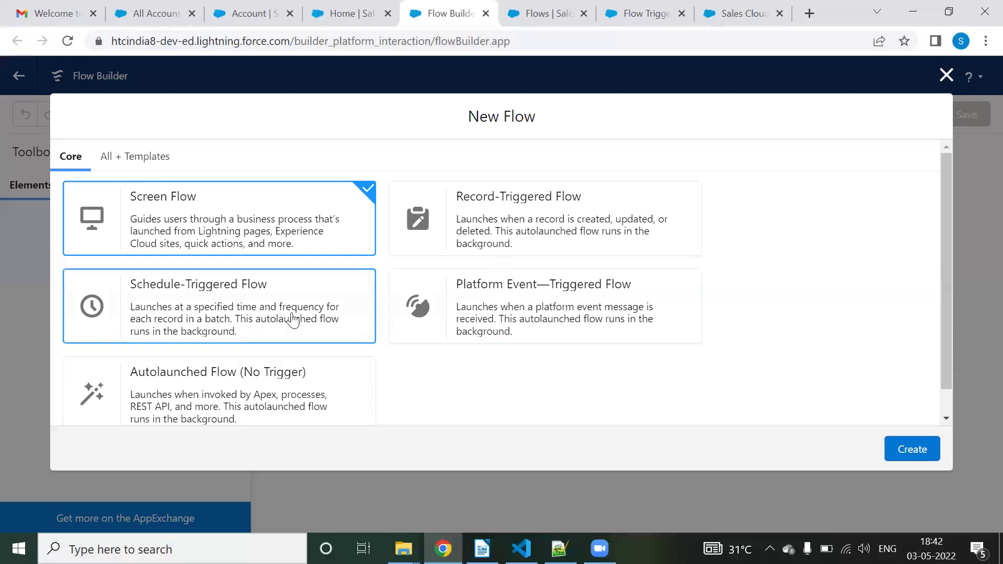
pyautogui.click(909, 449)
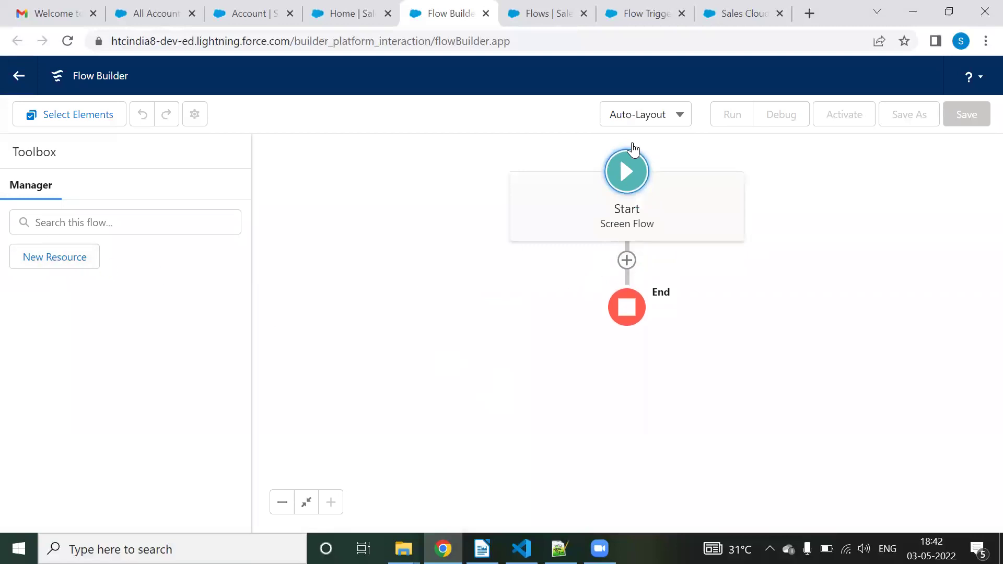
# Switch the canvas to Free-Form and add a Screen element containing a Section.
pyautogui.click(649, 114)
pyautogui.click(650, 174)
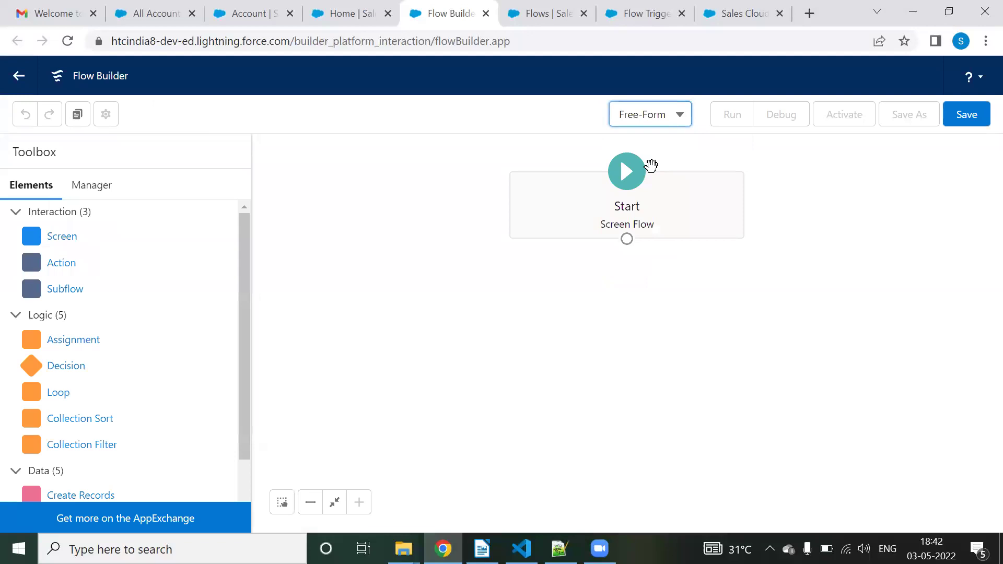
pyautogui.moveTo(58, 240); pyautogui.dragTo(573, 272)
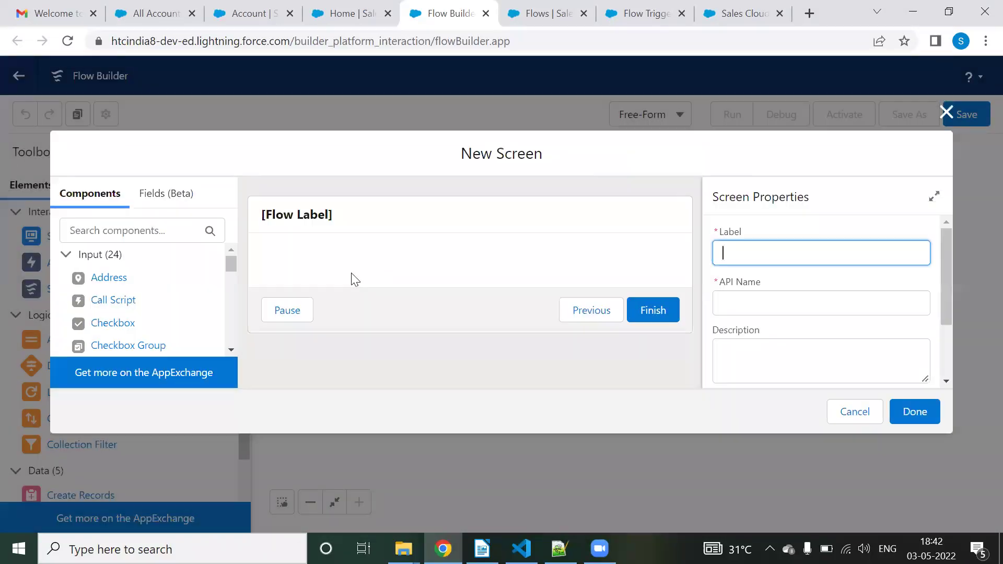
pyautogui.scroll(-8, 149, 308)
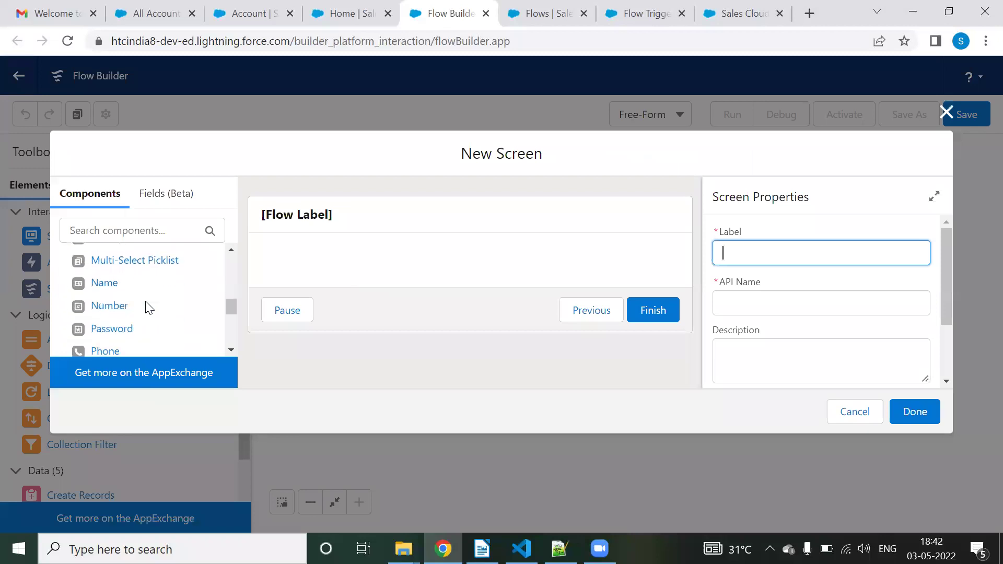
pyautogui.scroll(-3, 148, 307)
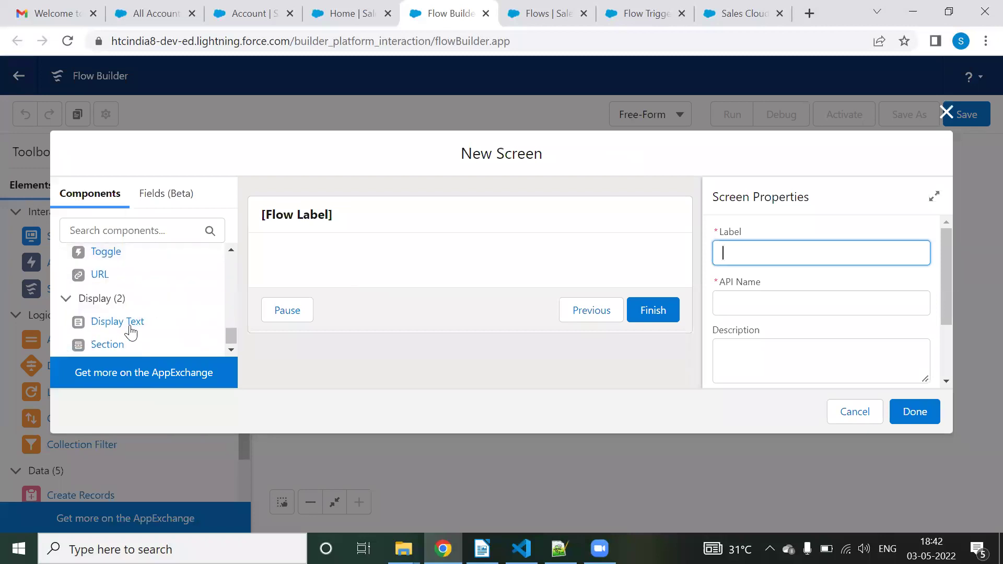
pyautogui.moveTo(121, 348); pyautogui.dragTo(337, 270)
# Add Toggle and URL components, then delete both so only the empty Section remains.
pyautogui.moveTo(107, 252); pyautogui.dragTo(328, 264)
pyautogui.moveTo(101, 277); pyautogui.dragTo(337, 303)
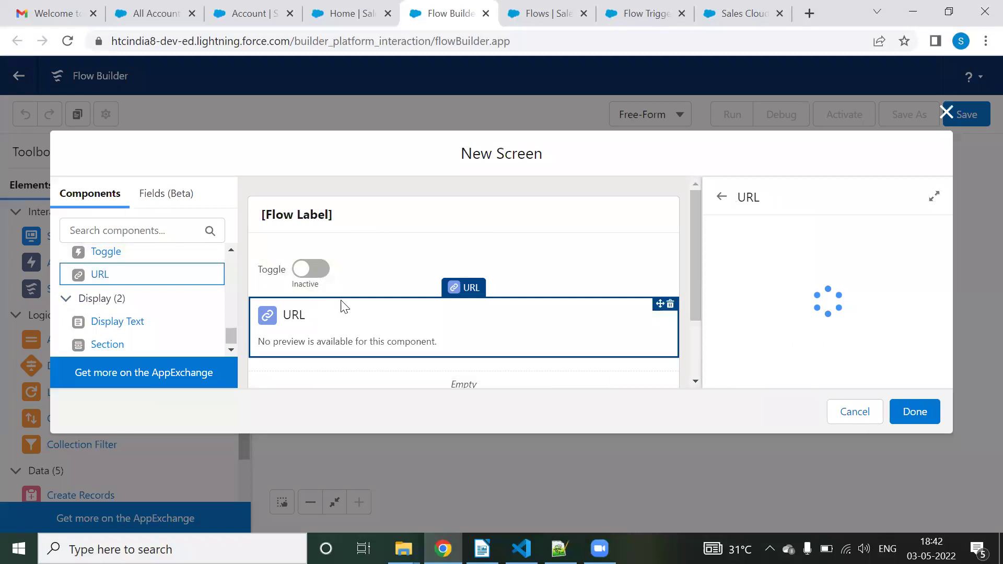
pyautogui.click(380, 267)
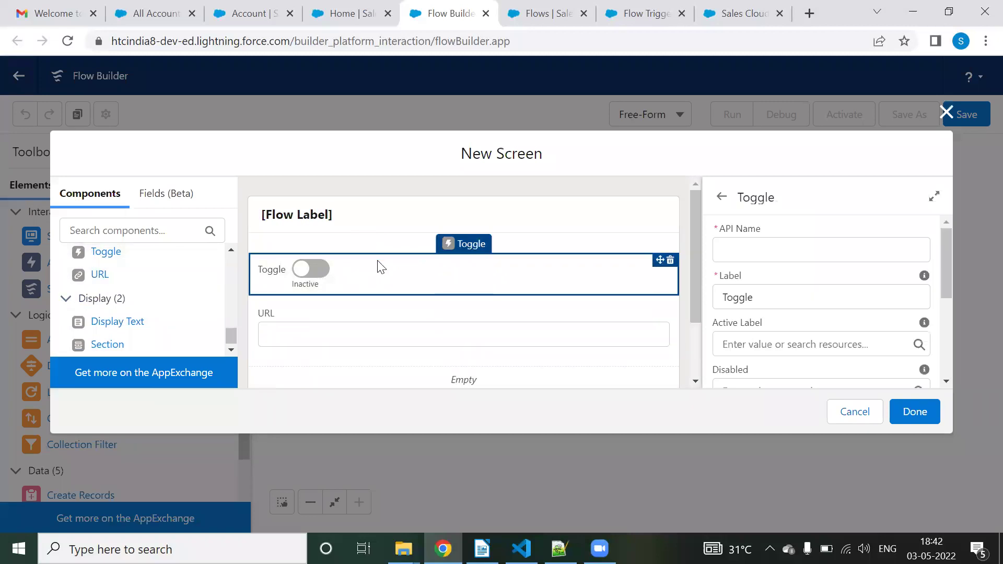
pyautogui.click(382, 239)
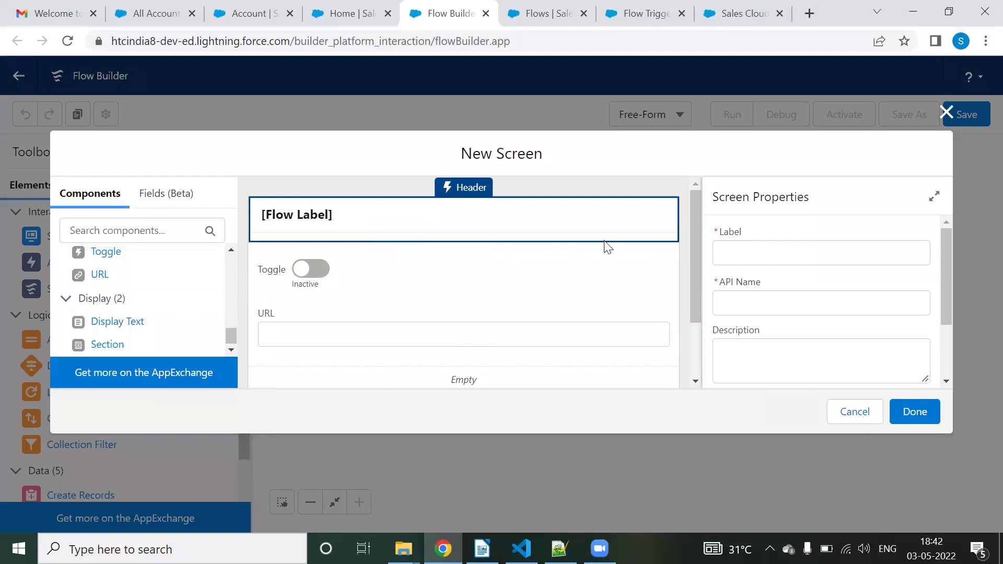
pyautogui.click(671, 261)
pyautogui.click(633, 327)
pyautogui.click(670, 260)
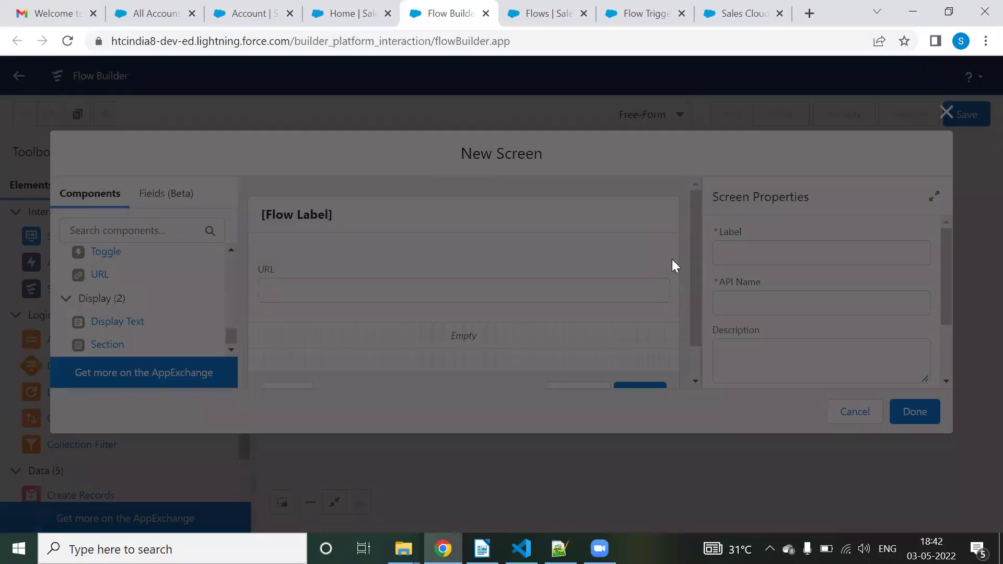
pyautogui.click(629, 327)
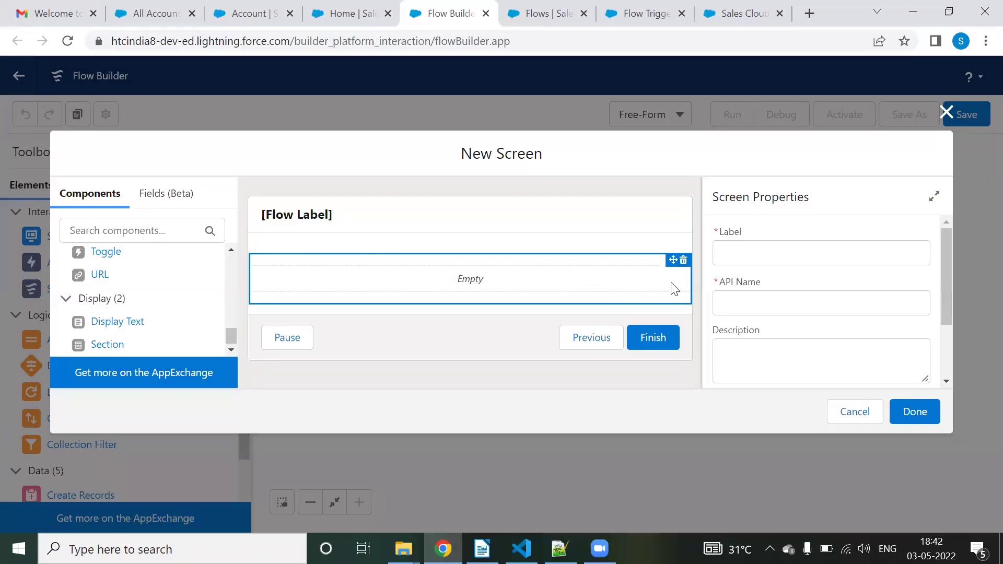
pyautogui.click(661, 274)
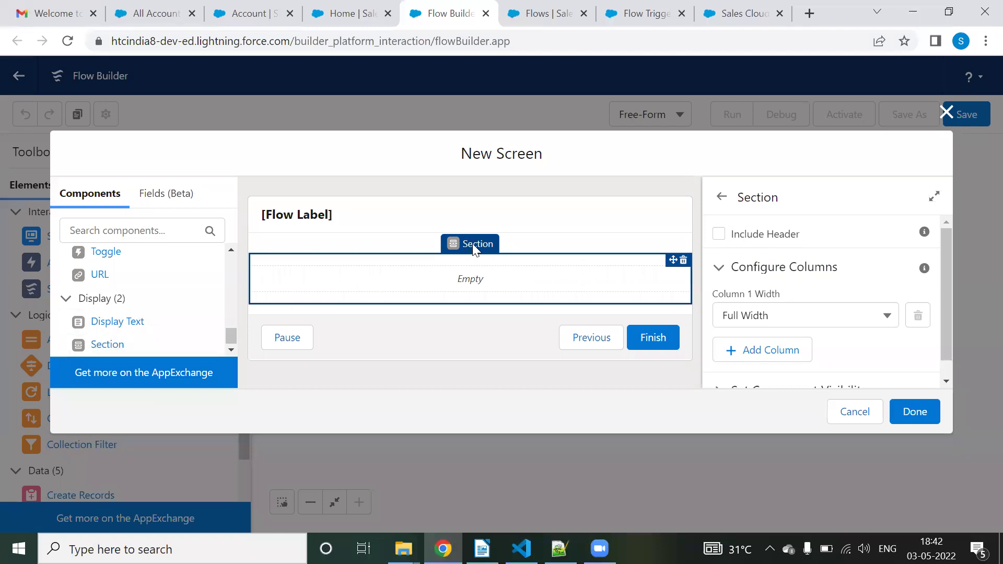
# Turn on the section's header and label it First Section.
pyautogui.click(719, 234)
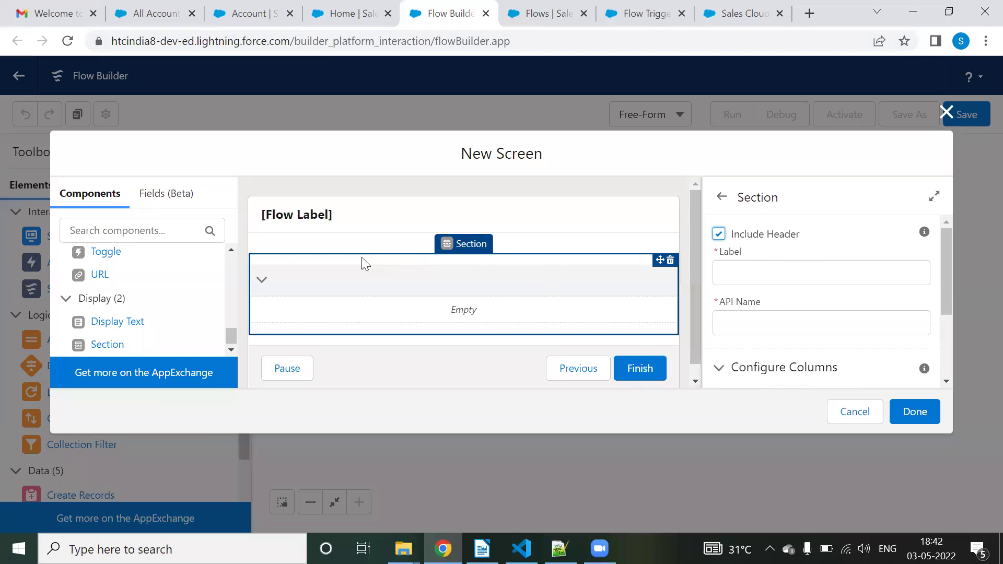
pyautogui.click(752, 273)
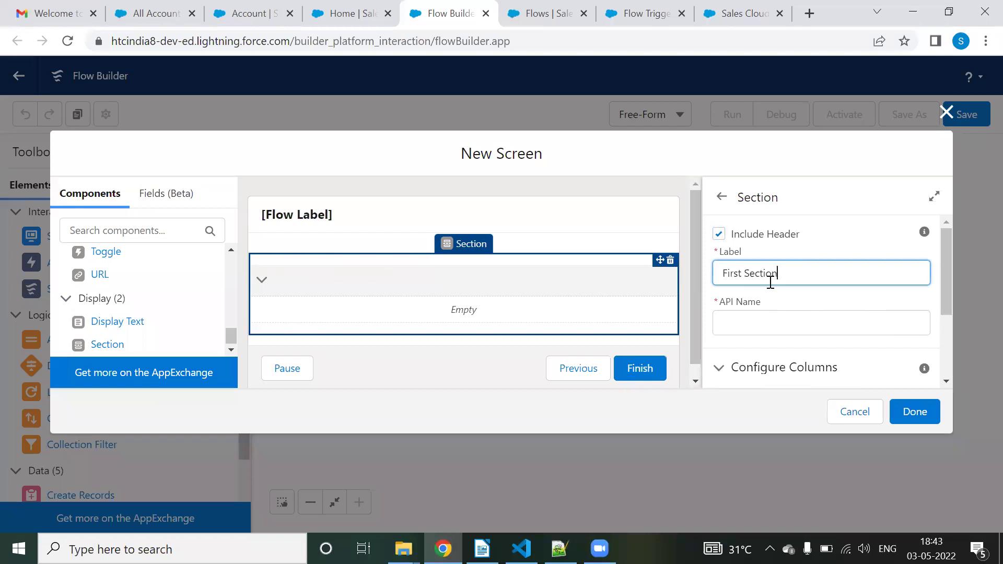
pyautogui.click(830, 247)
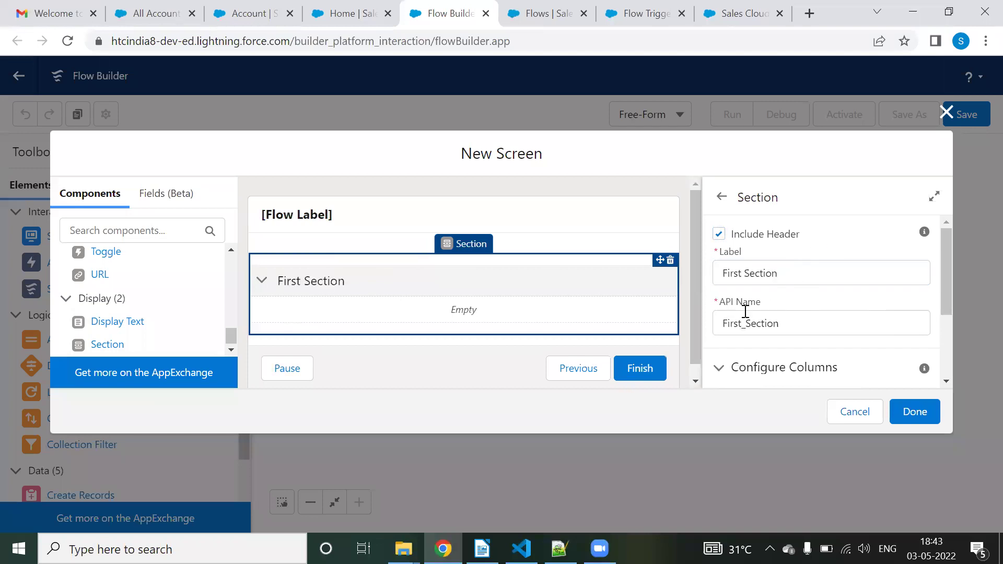
# Add a second section below with a header labelled Second Section, then reselect First Section.
pyautogui.moveTo(112, 344); pyautogui.dragTo(308, 337)
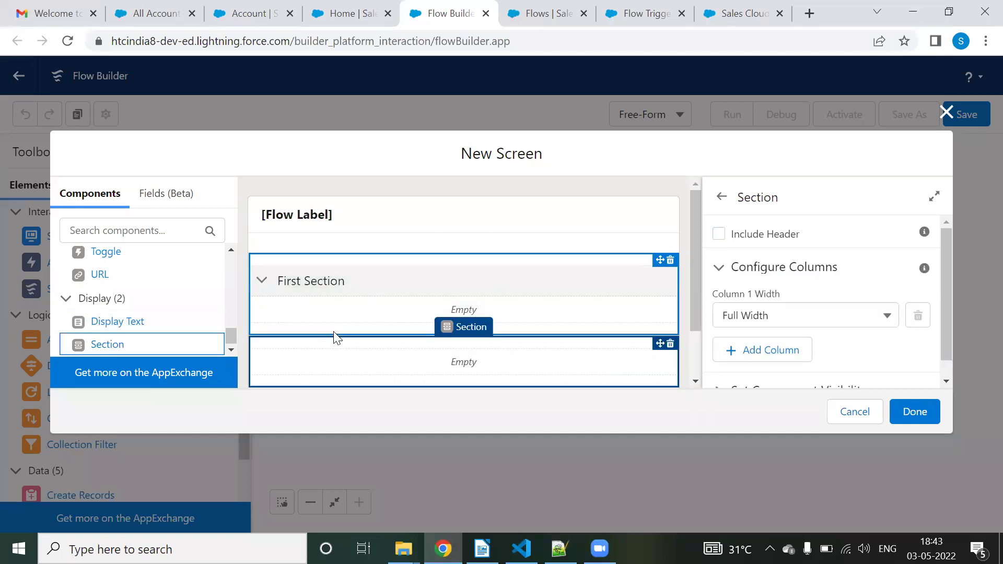
pyautogui.click(723, 235)
pyautogui.click(760, 273)
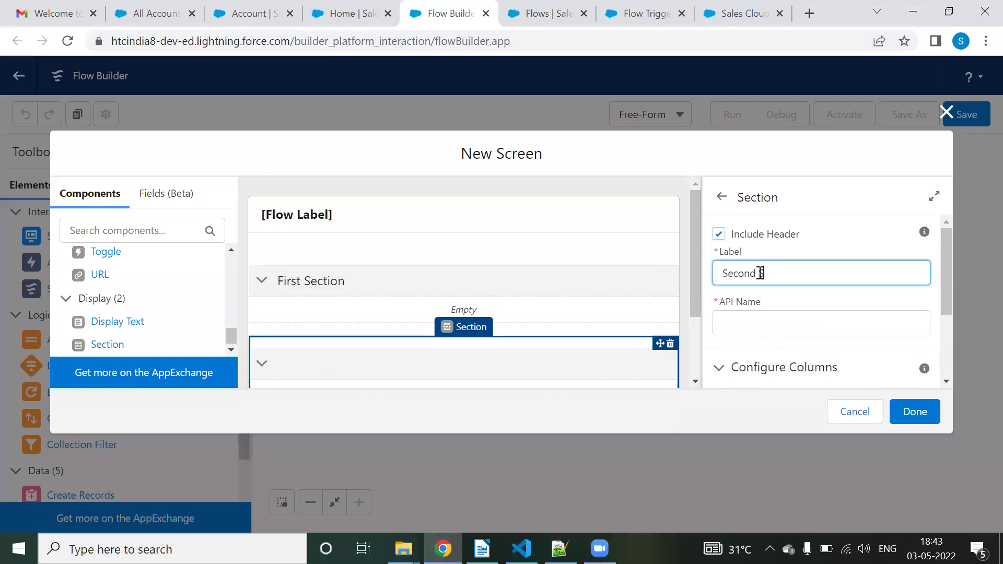
pyautogui.click(782, 296)
pyautogui.click(264, 278)
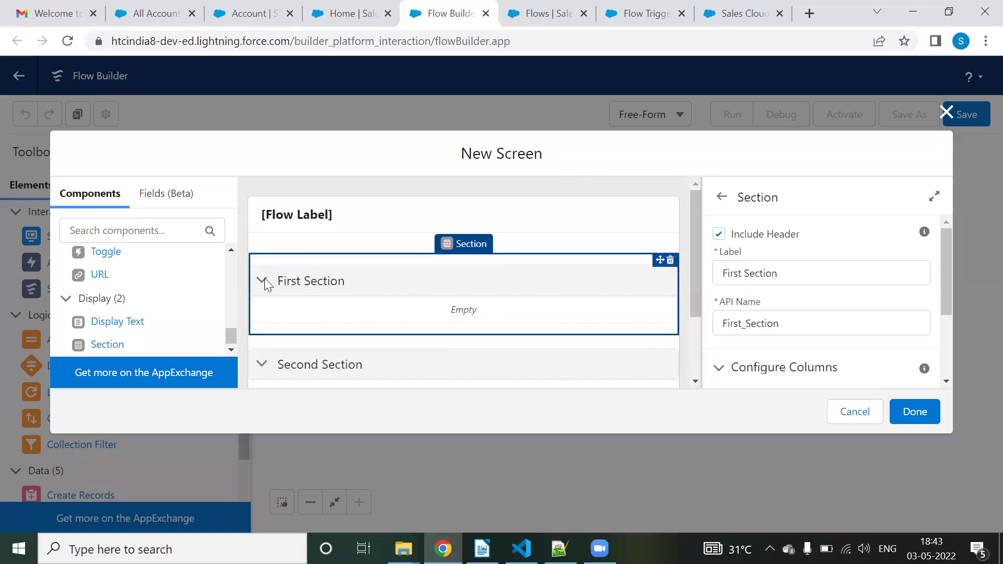
pyautogui.click(271, 364)
pyautogui.click(310, 281)
# Place an Email field in First Section with a File Upload field below it.
pyautogui.scroll(5, 127, 308)
pyautogui.moveTo(104, 280); pyautogui.dragTo(353, 307)
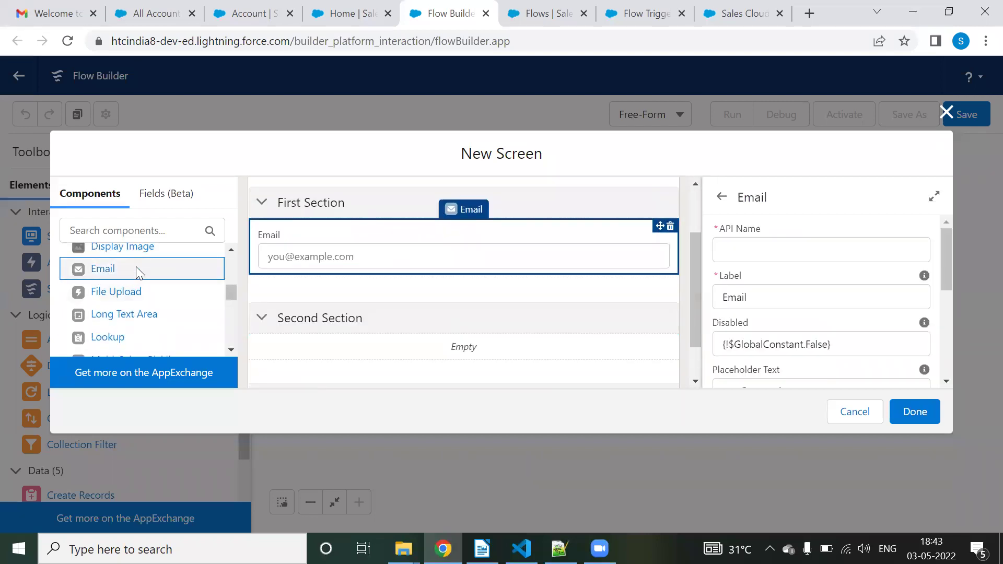
pyautogui.moveTo(116, 292); pyautogui.dragTo(380, 264)
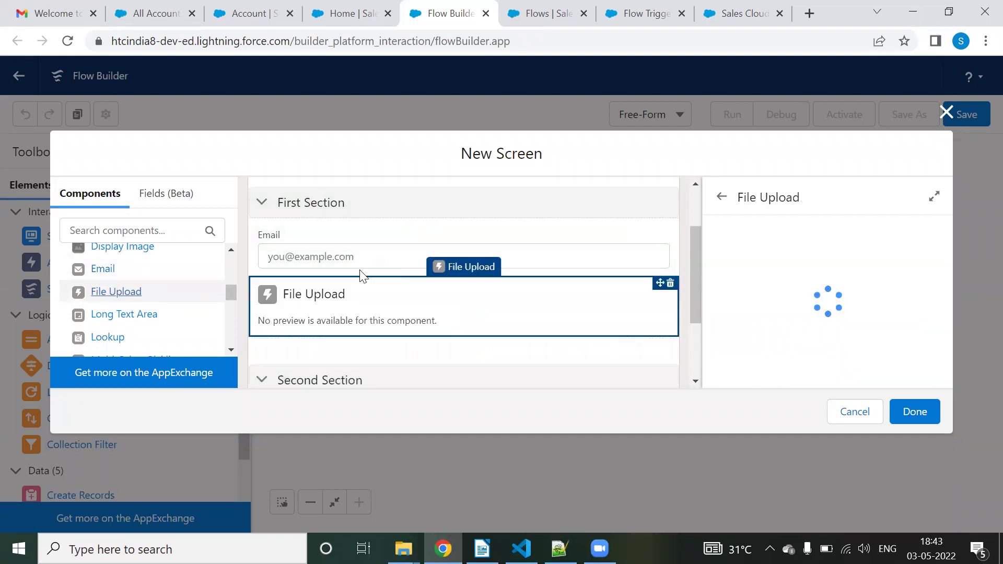
pyautogui.moveTo(103, 269); pyautogui.dragTo(360, 372)
pyautogui.moveTo(355, 232)
pyautogui.mouseDown()
pyautogui.moveTo(365, 311)
pyautogui.moveTo(197, 300)
pyautogui.moveTo(366, 313)
pyautogui.moveTo(378, 283)
pyautogui.moveTo(326, 270)
pyautogui.mouseUp()
# Check First Section's properties, then go back to the flow-change notes in Writer.
pyautogui.scroll(3, 438, 339)
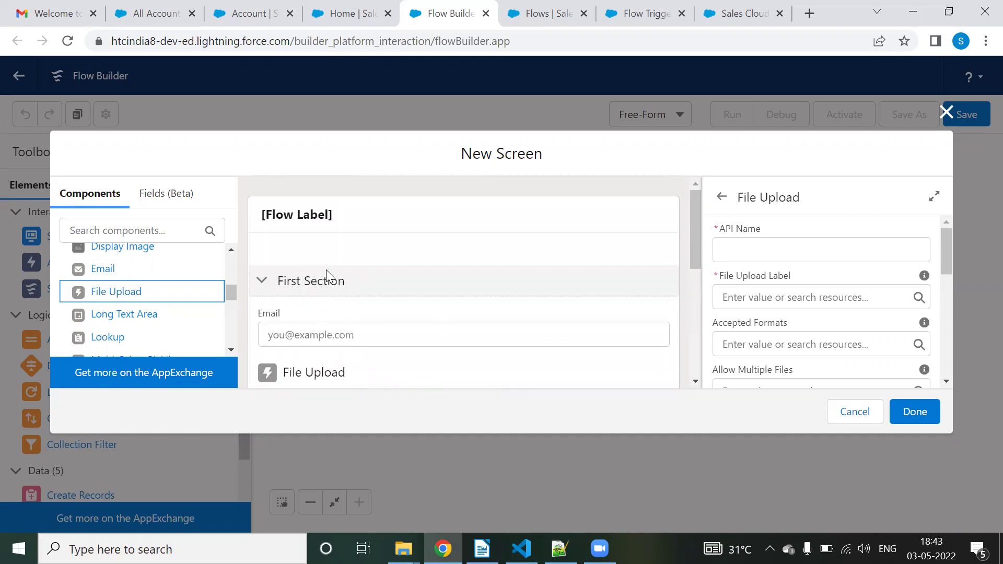
pyautogui.click(263, 286)
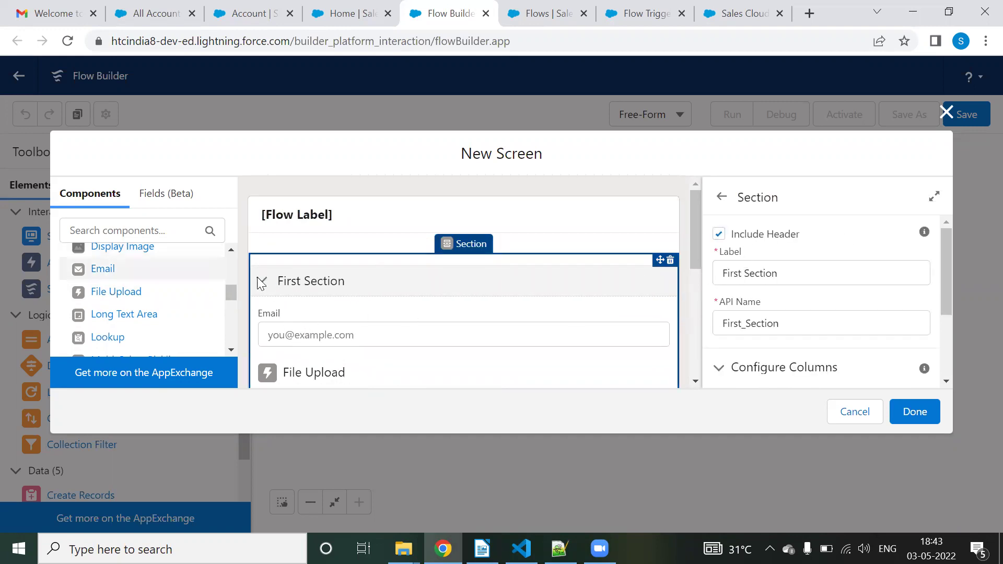
pyautogui.scroll(-3, 293, 282)
pyautogui.scroll(2, 312, 259)
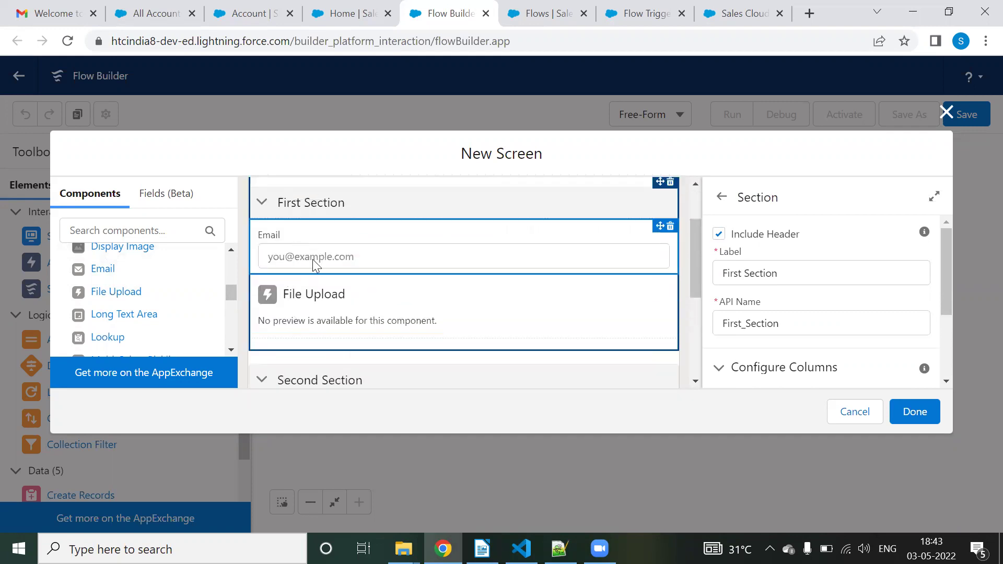
pyautogui.scroll(-3, 362, 237)
pyautogui.scroll(5, 298, 235)
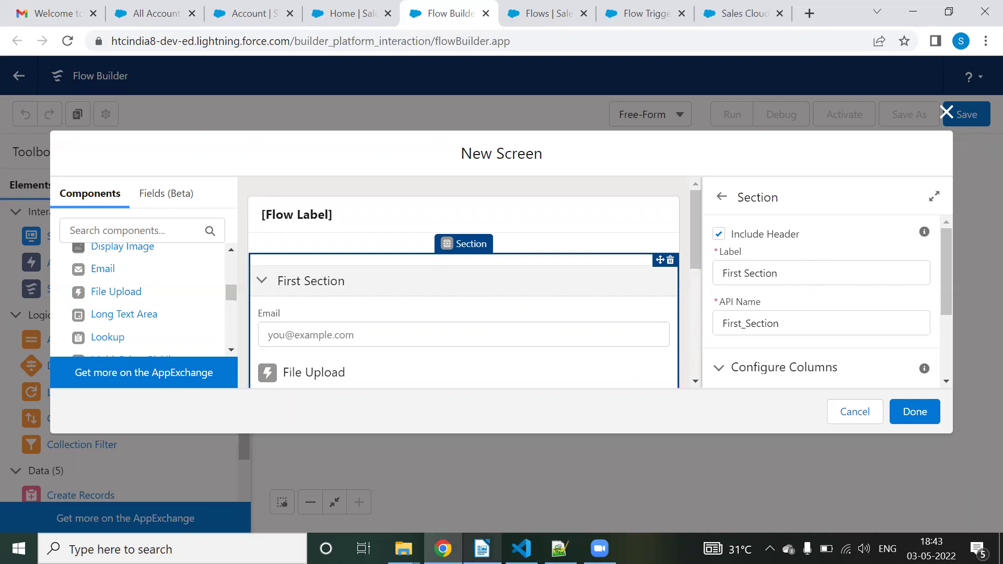
pyautogui.click(482, 549)
pyautogui.click(285, 156)
# Highlight the whole Flow Changes list, then item 1's Formula Condition.
pyautogui.moveTo(298, 161); pyautogui.dragTo(452, 233)
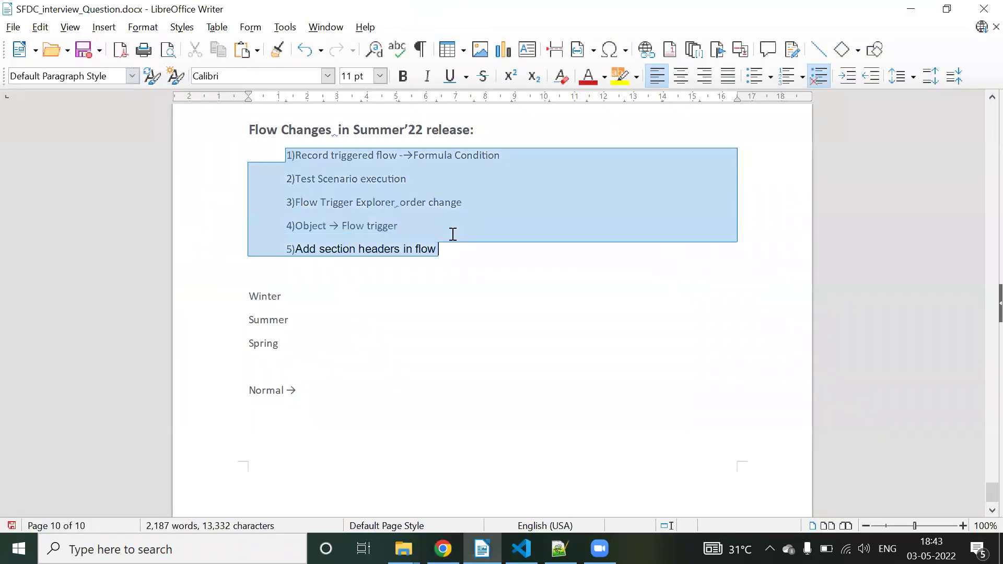
pyautogui.click(459, 246)
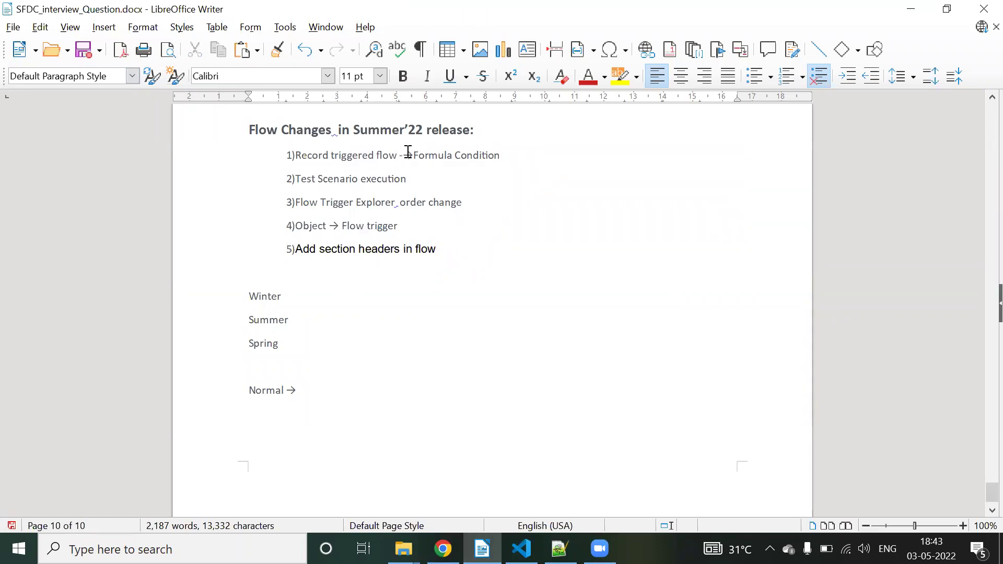
pyautogui.moveTo(412, 155); pyautogui.dragTo(523, 155)
pyautogui.click(525, 155)
# Highlight the Test Scenario execution, Flow Trigger Explorer order and item 4 Flow trigger entries.
pyautogui.moveTo(417, 178); pyautogui.dragTo(284, 178)
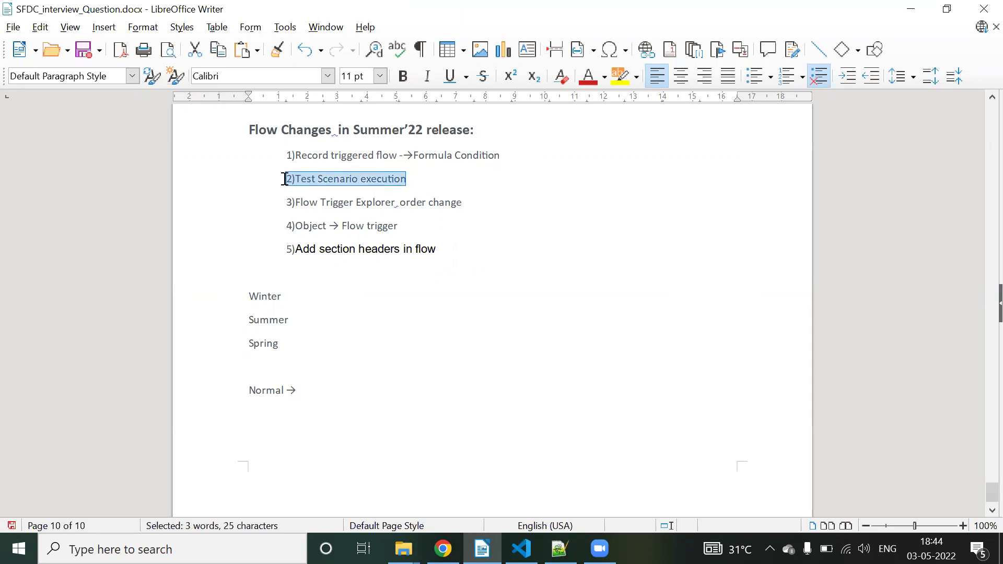
pyautogui.click(319, 210)
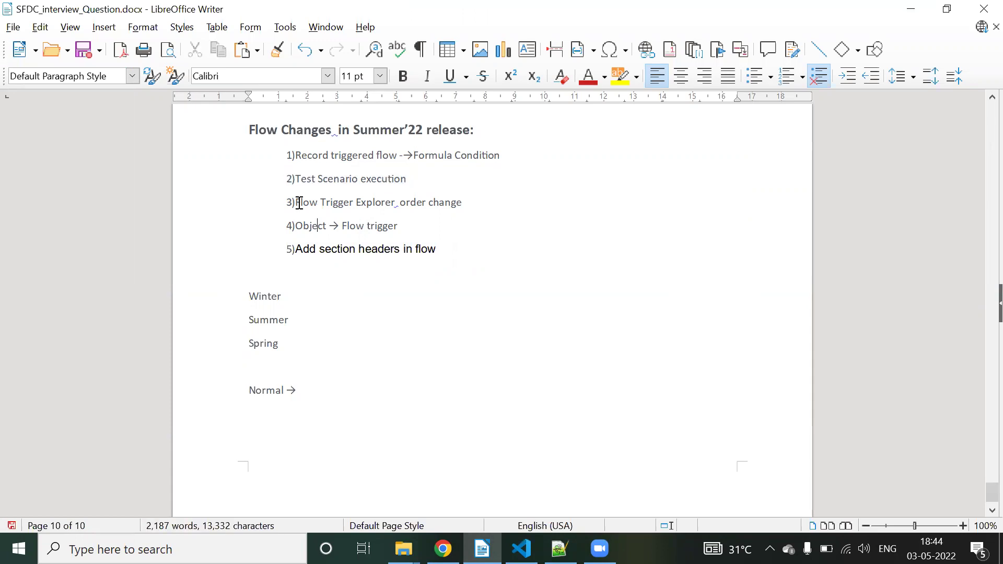
pyautogui.moveTo(299, 203); pyautogui.dragTo(471, 199)
pyautogui.click(475, 199)
pyautogui.moveTo(339, 225); pyautogui.dragTo(415, 221)
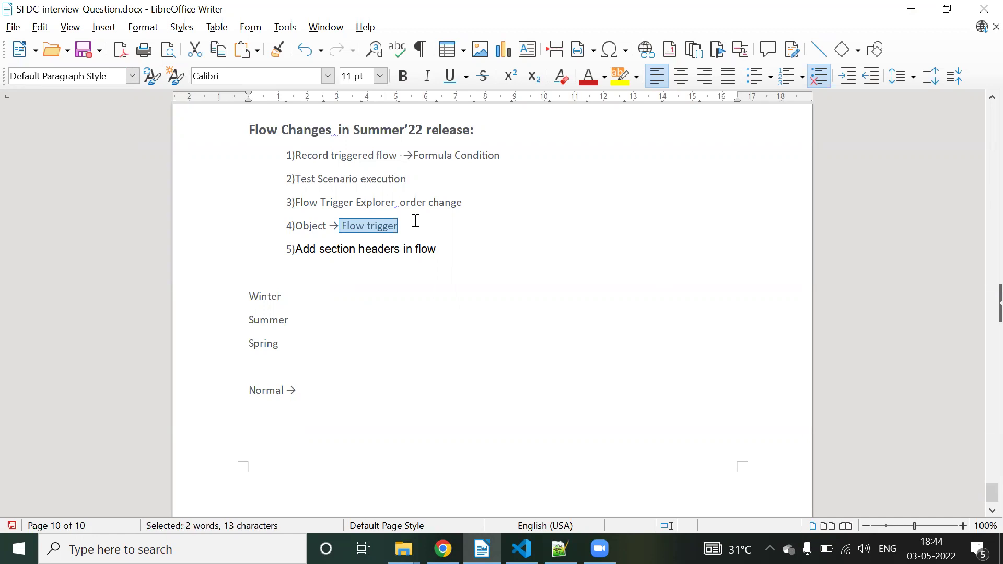
pyautogui.click(449, 248)
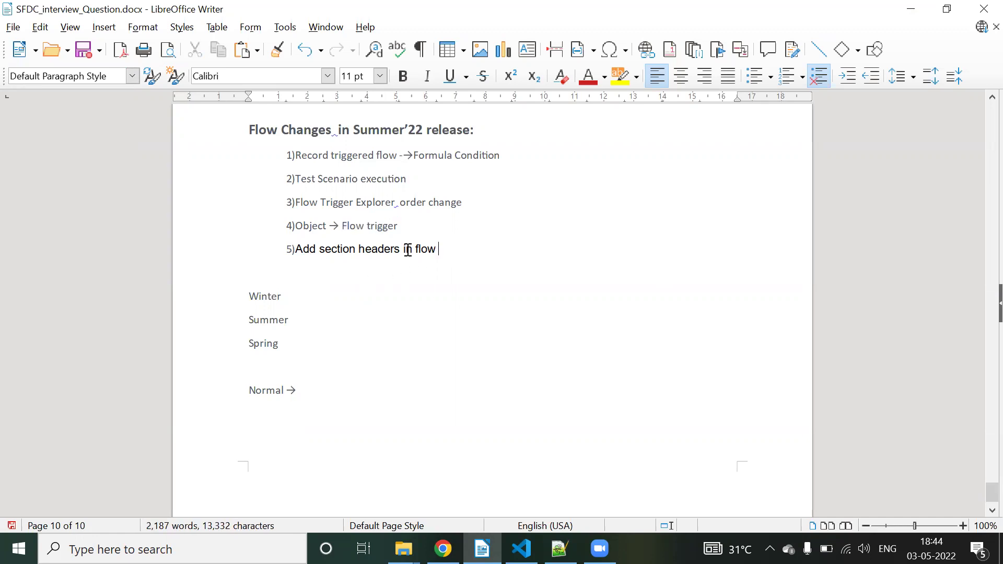
pyautogui.click(911, 9)
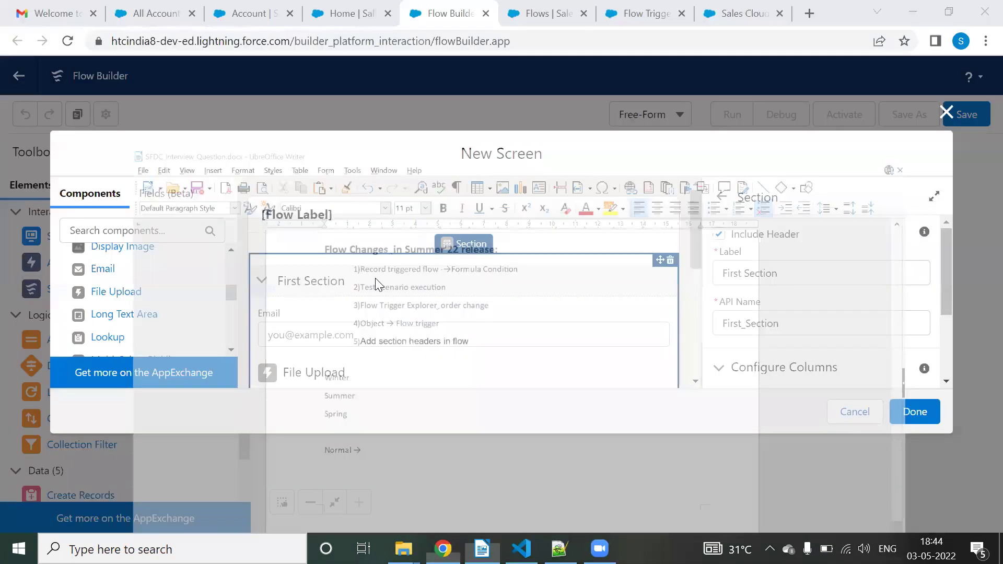